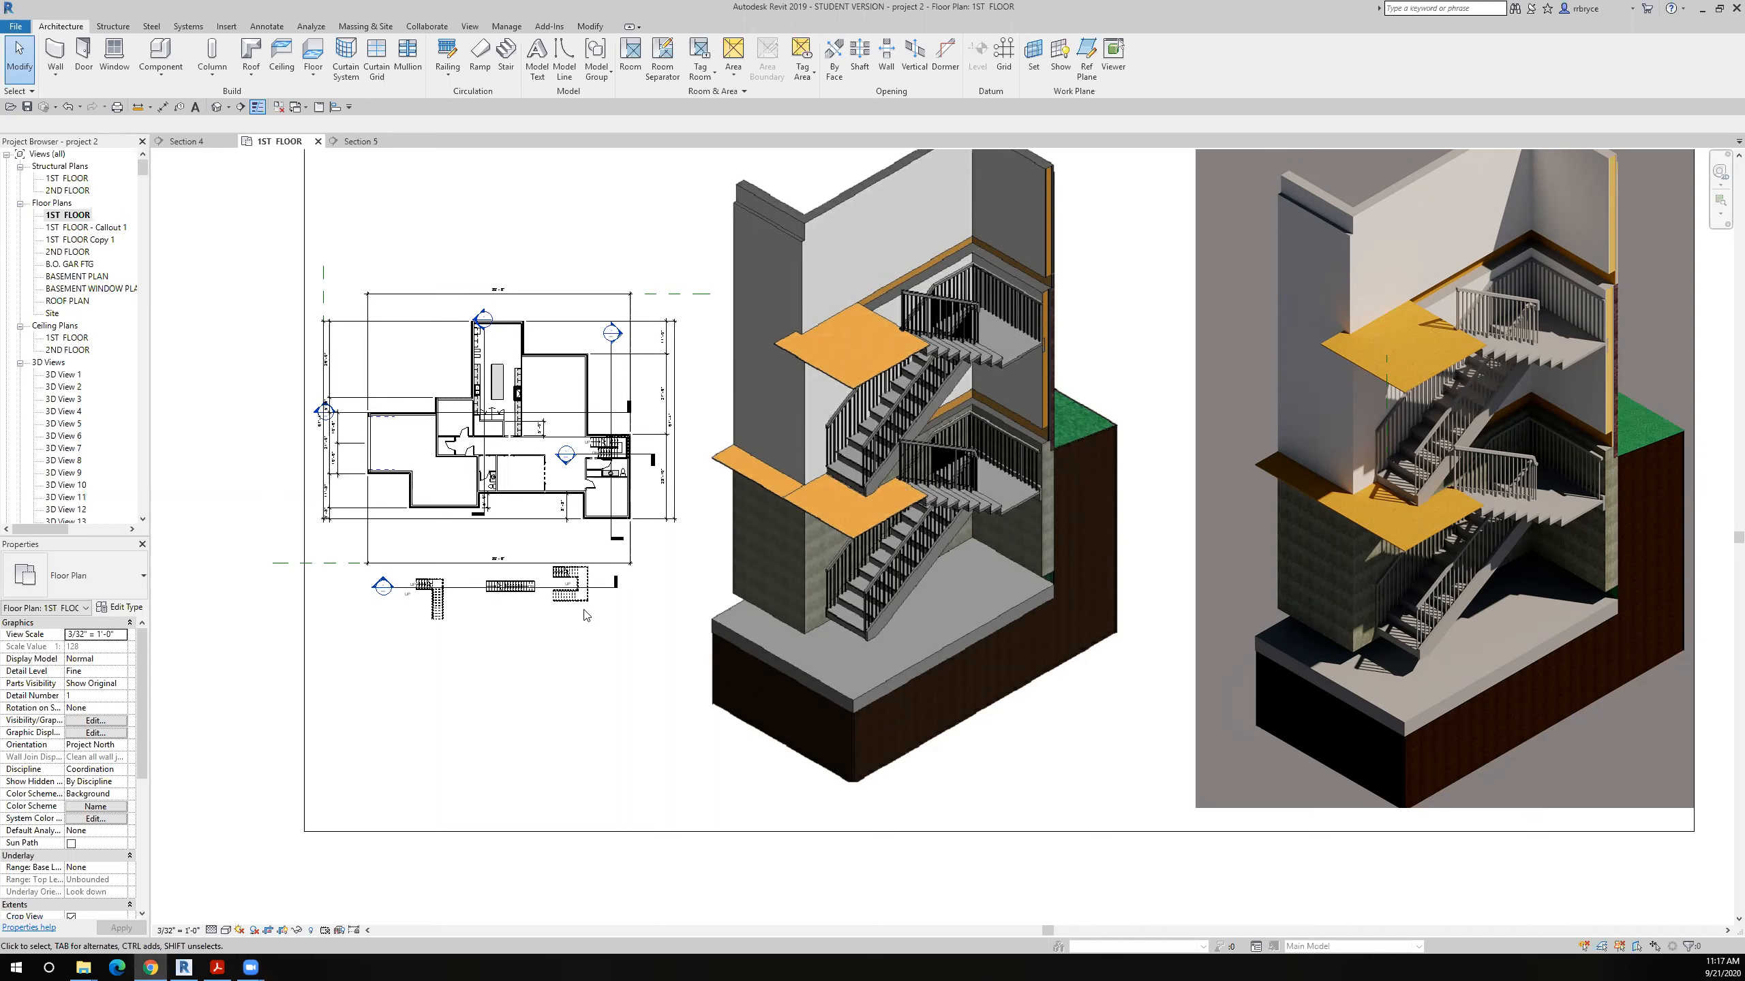
Step: Examine the house stairwell, the sample stairs below the 1ST FLOOR plan and the isometric stair images beside it
scroll(582, 621, "up", 3)
middle_click_drag(688, 664, 901, 674)
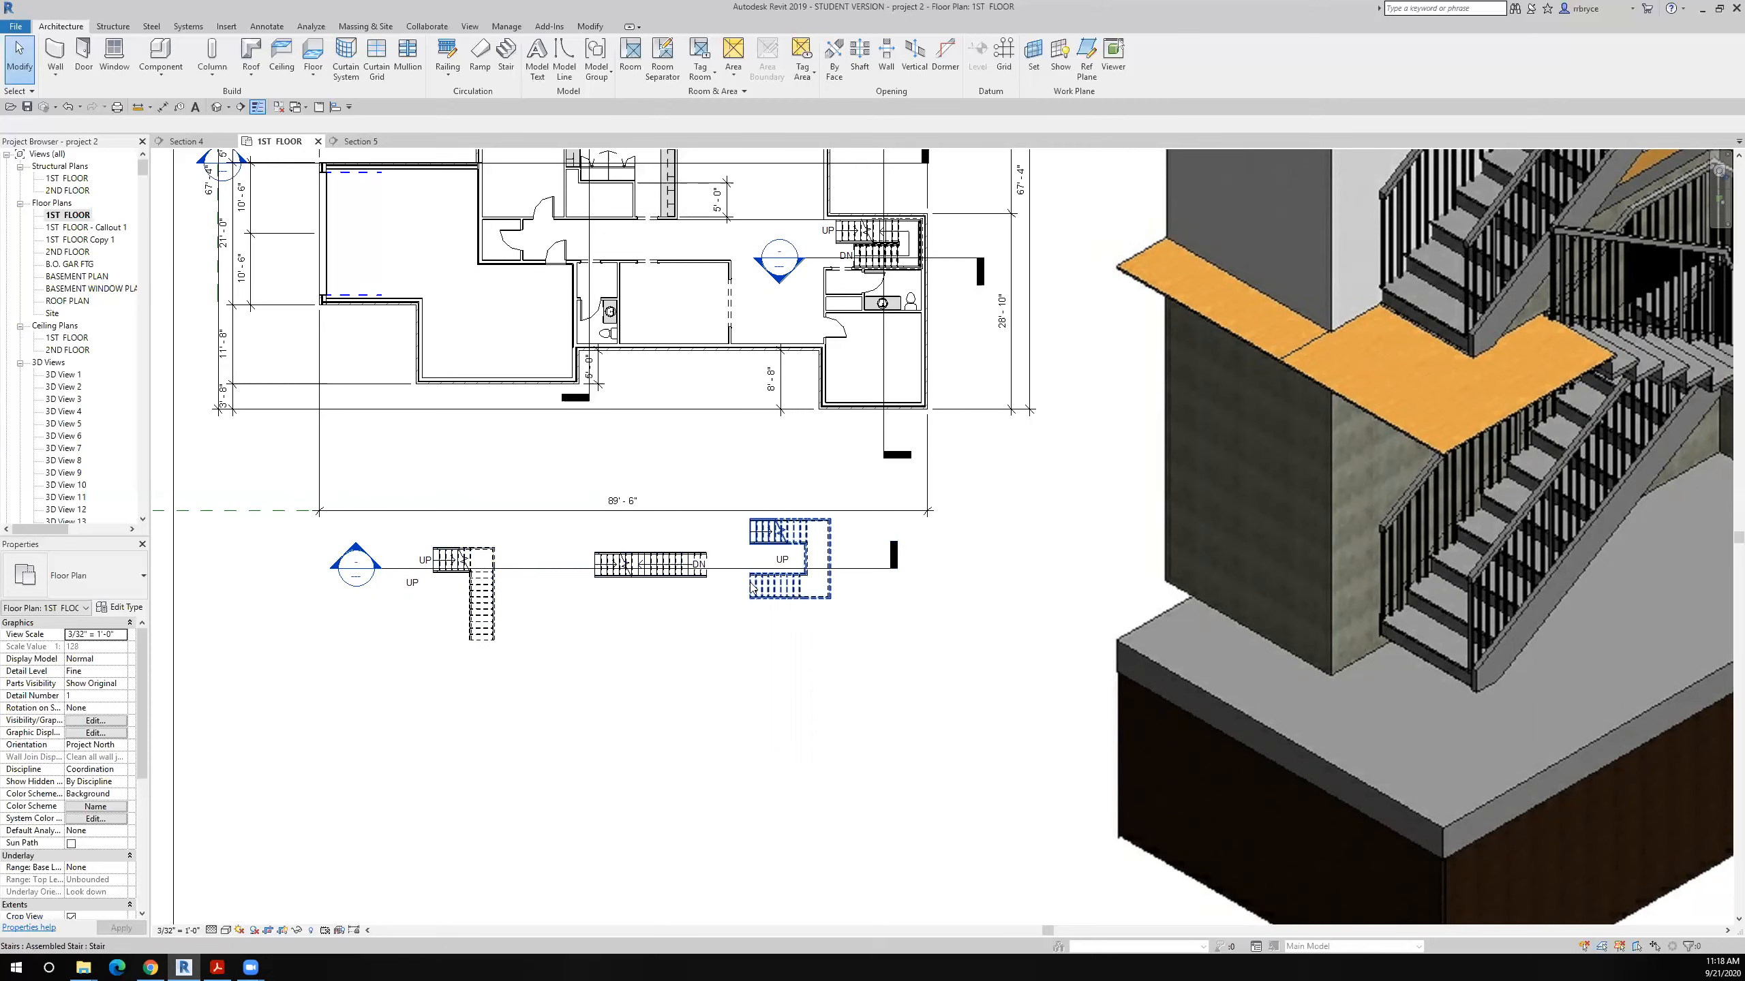
scroll(892, 234, "up", 5)
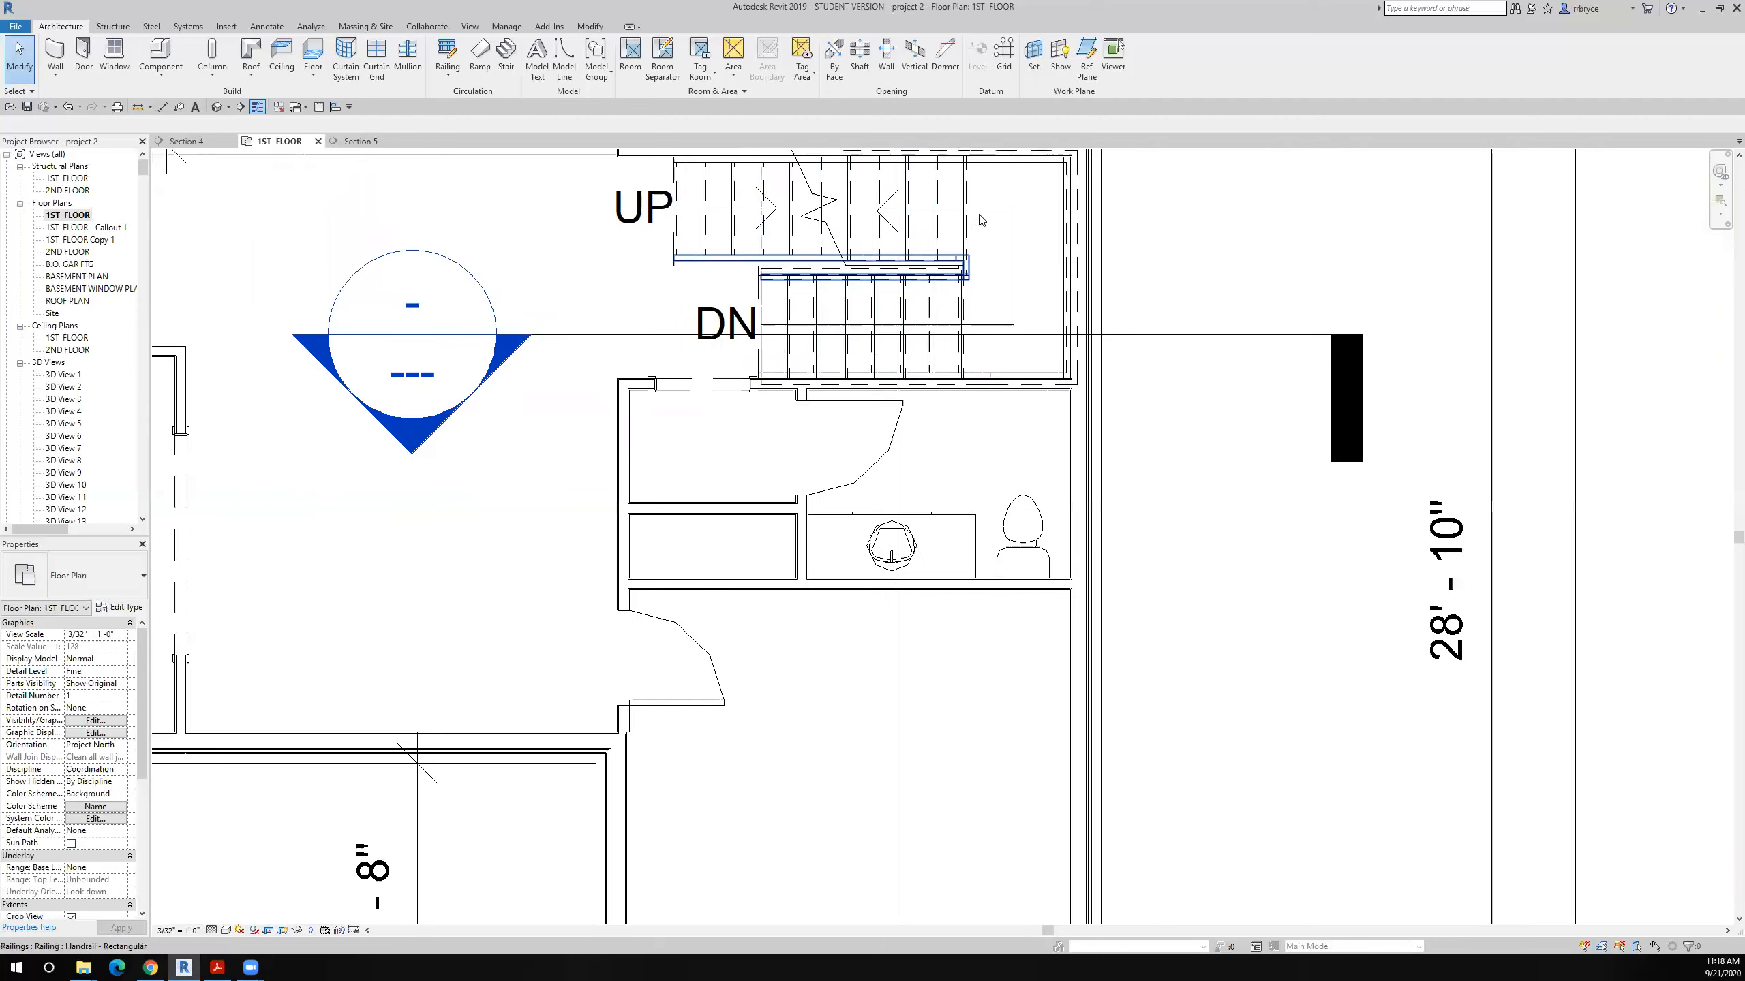
scroll(848, 356, "down", 1)
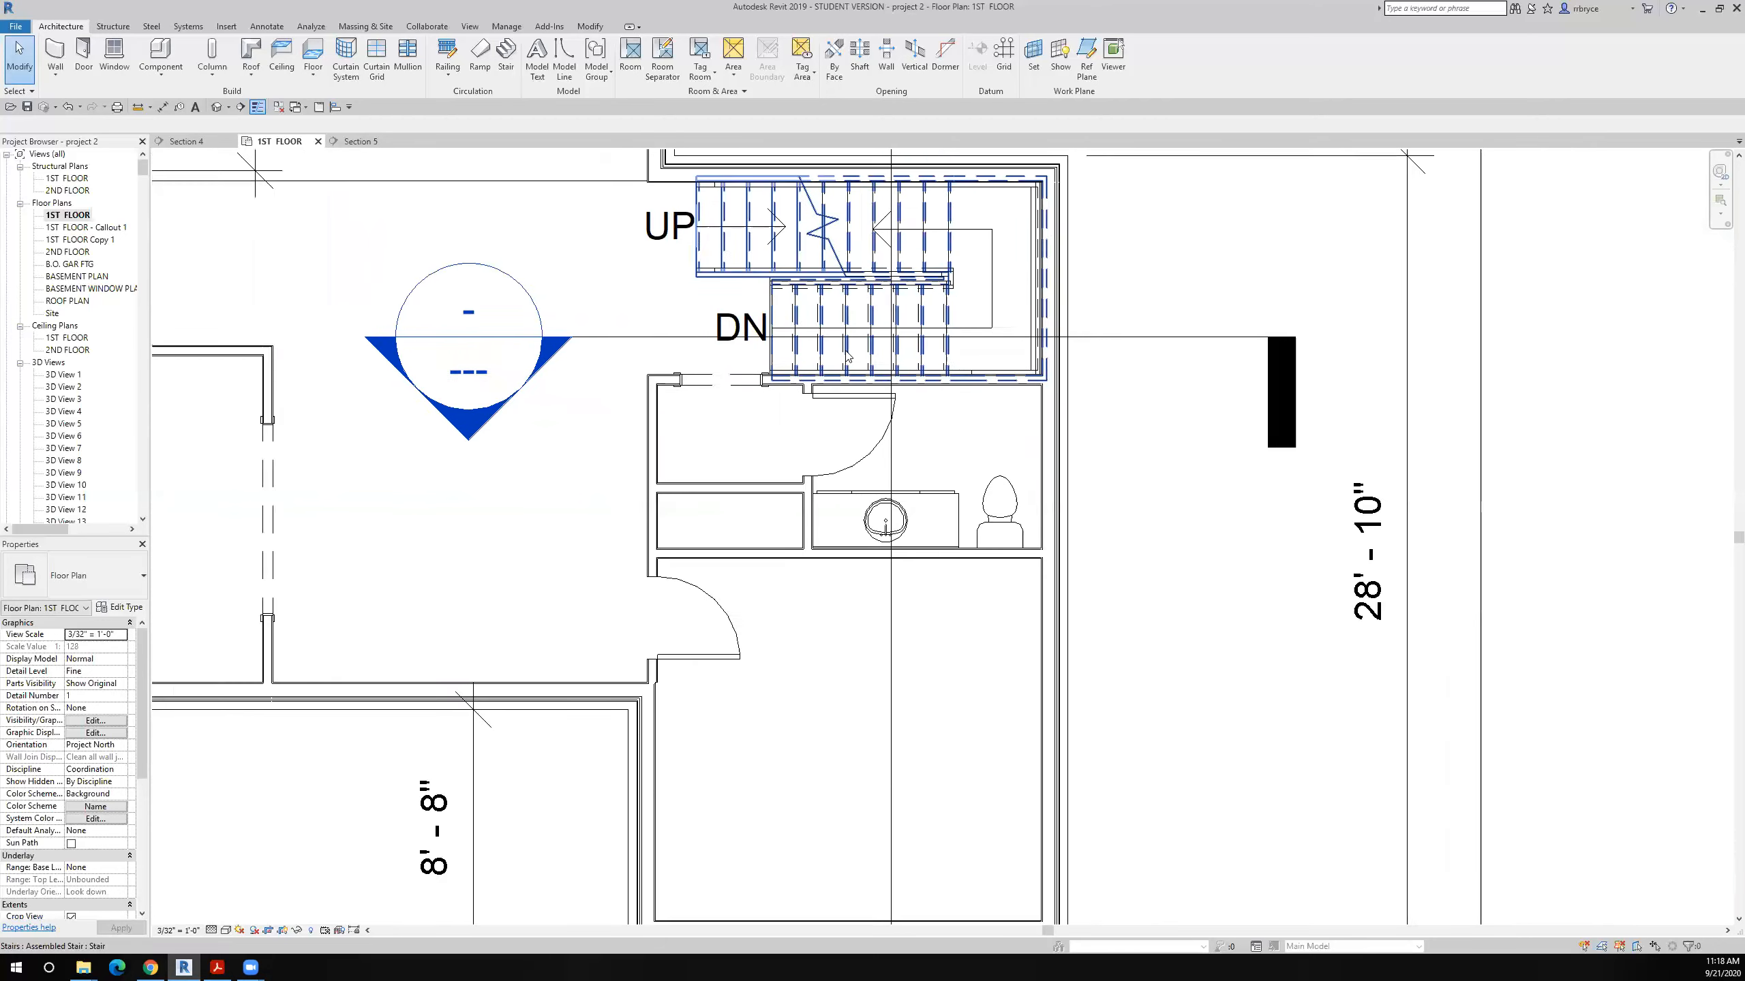
scroll(848, 356, "down", 5)
middle_click_drag(780, 676, 855, 599)
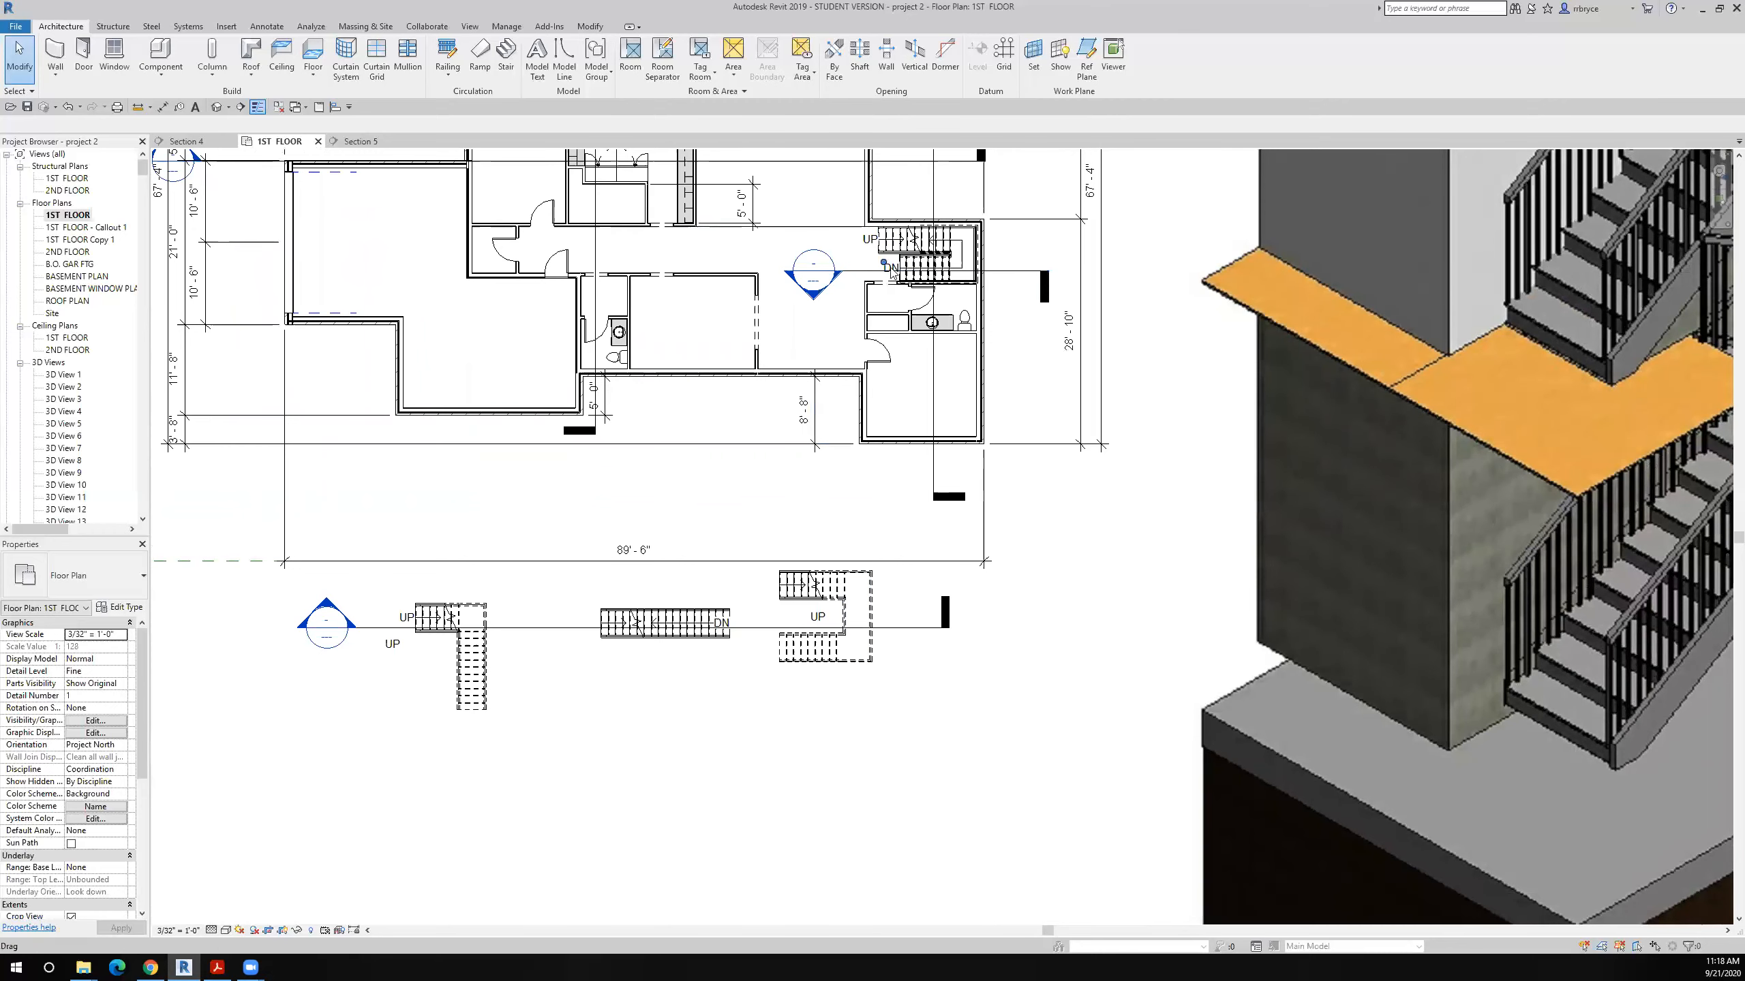
scroll(891, 269, "down", 4)
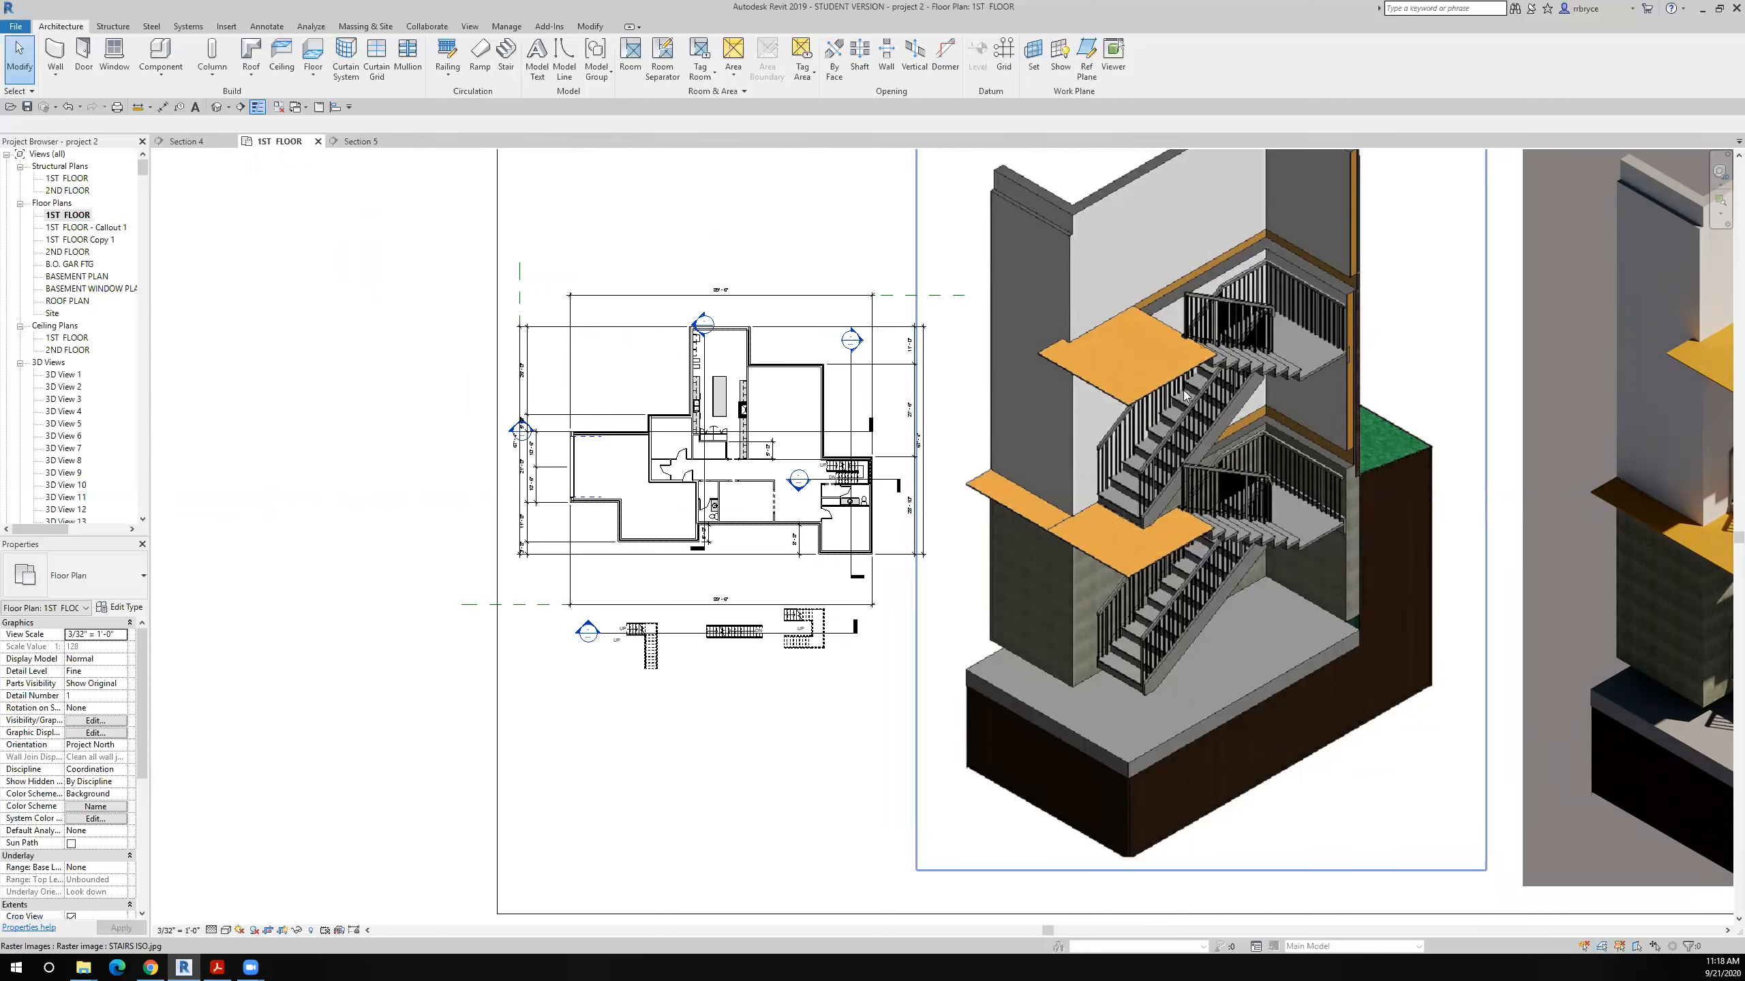
scroll(816, 479, "up", 6)
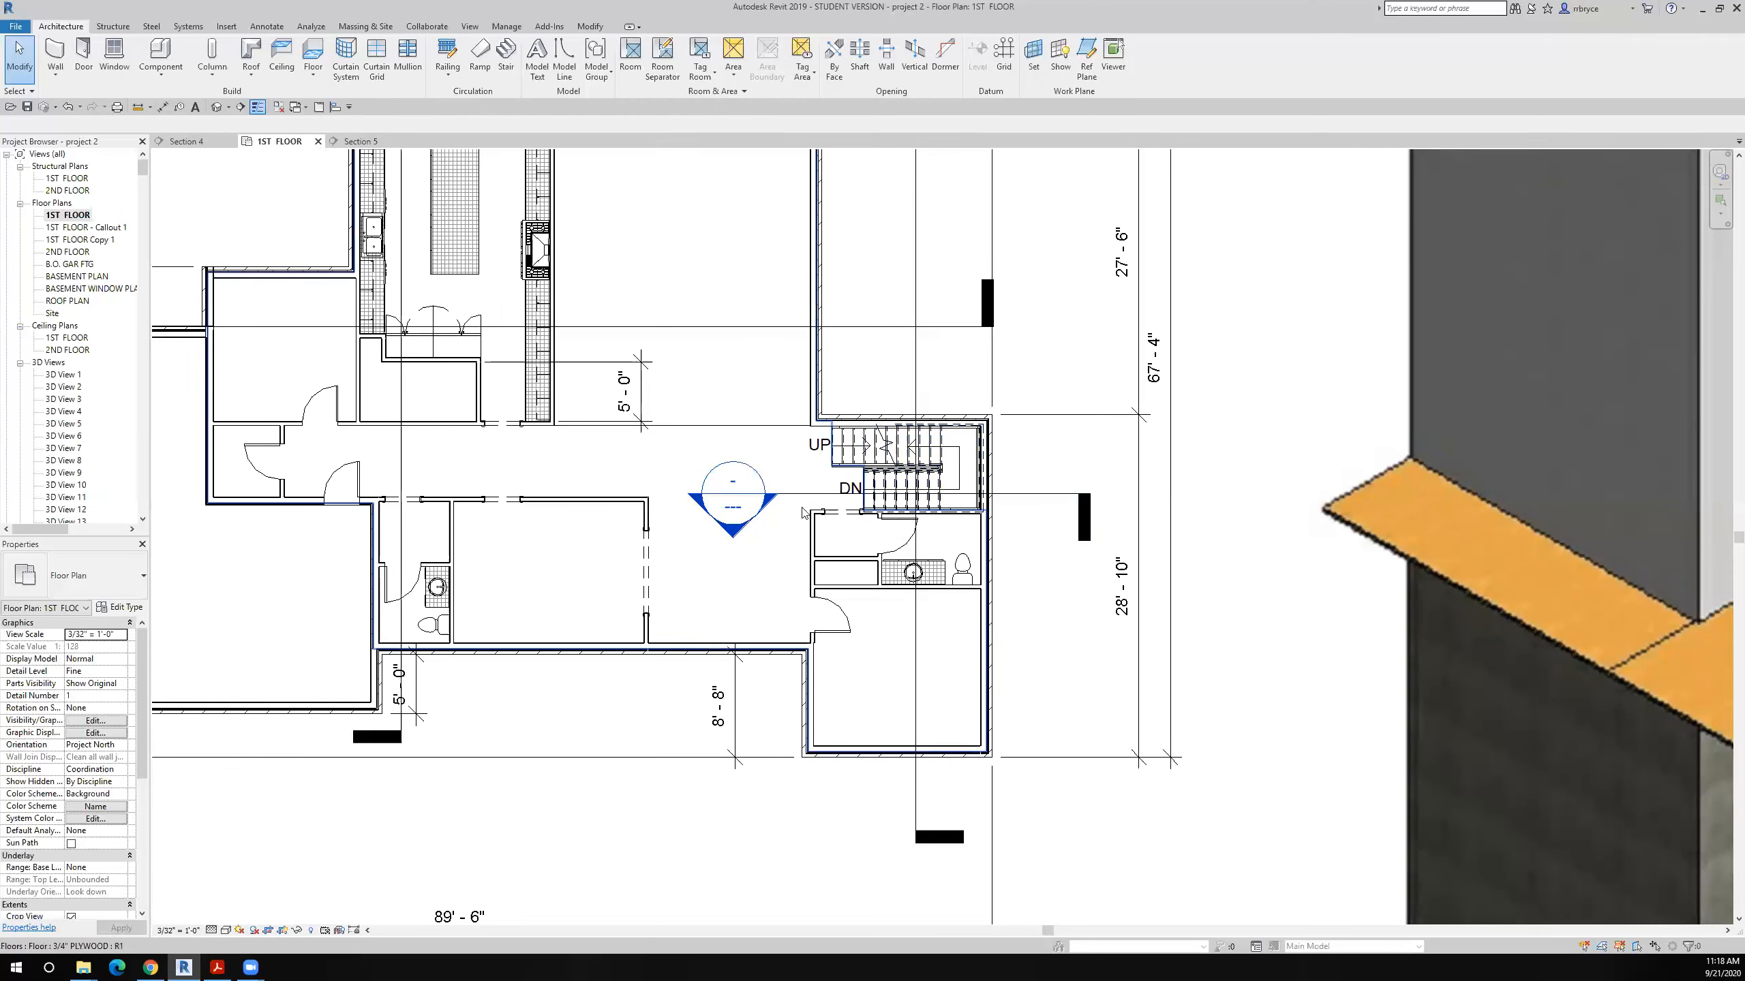
scroll(838, 481, "down", 8)
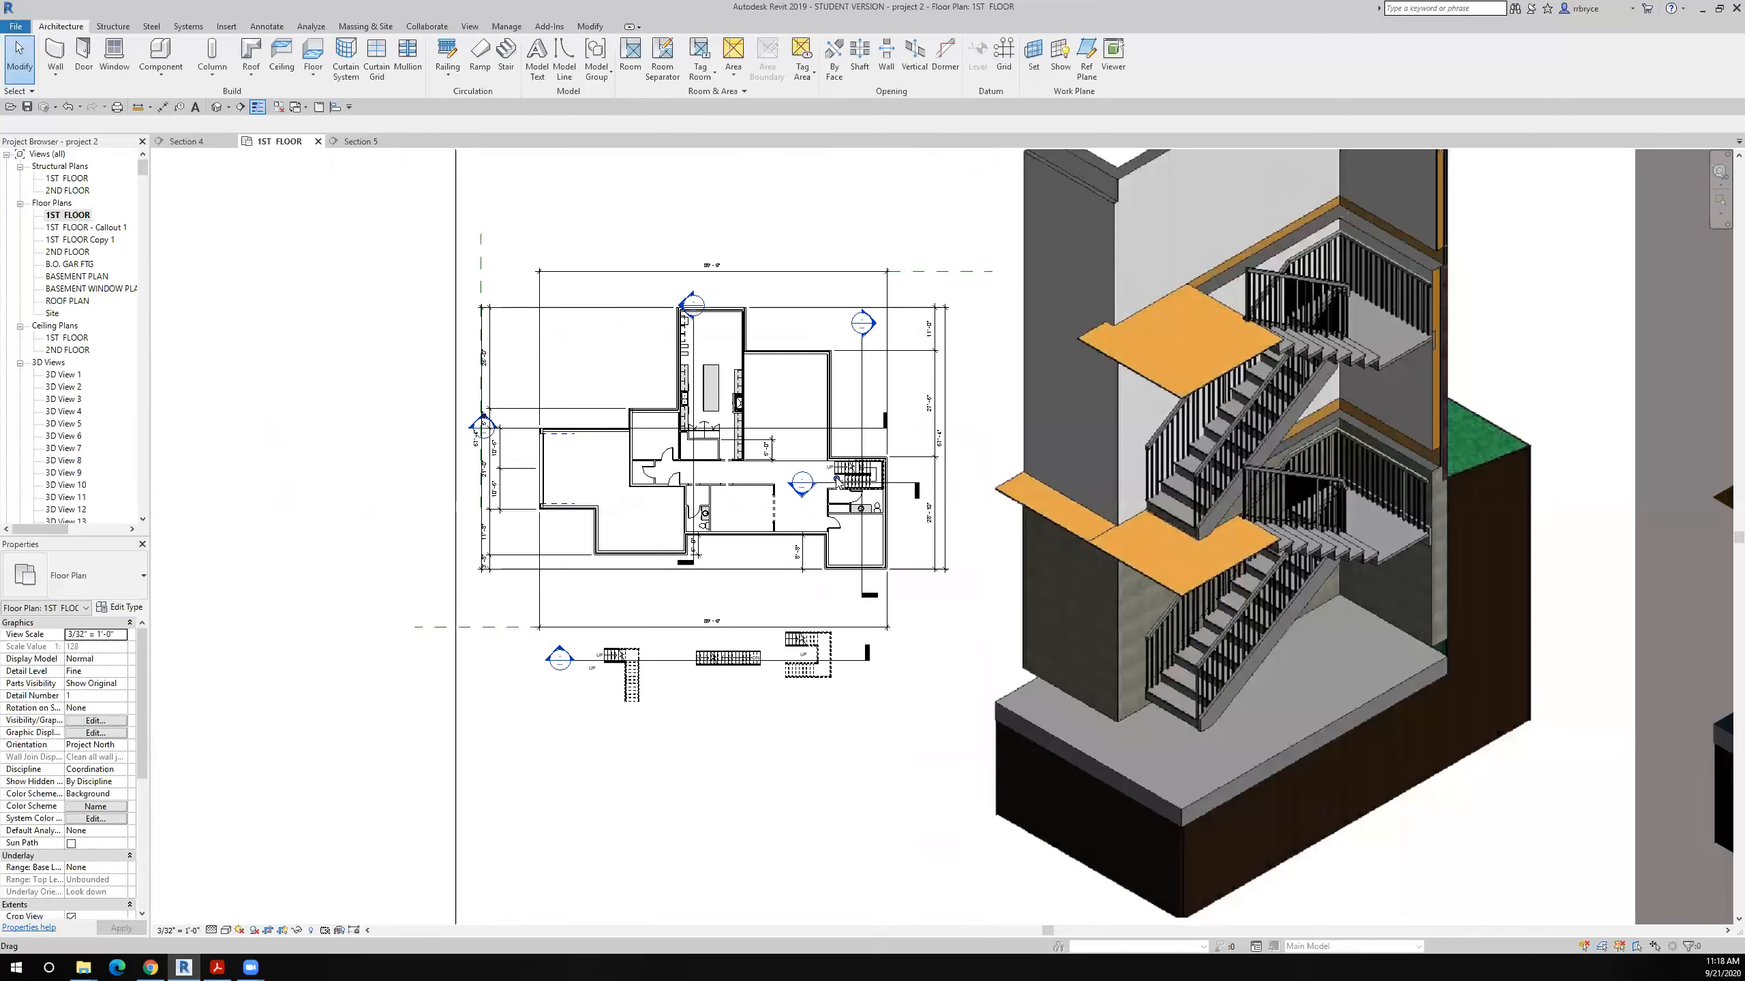
scroll(838, 481, "up", 7)
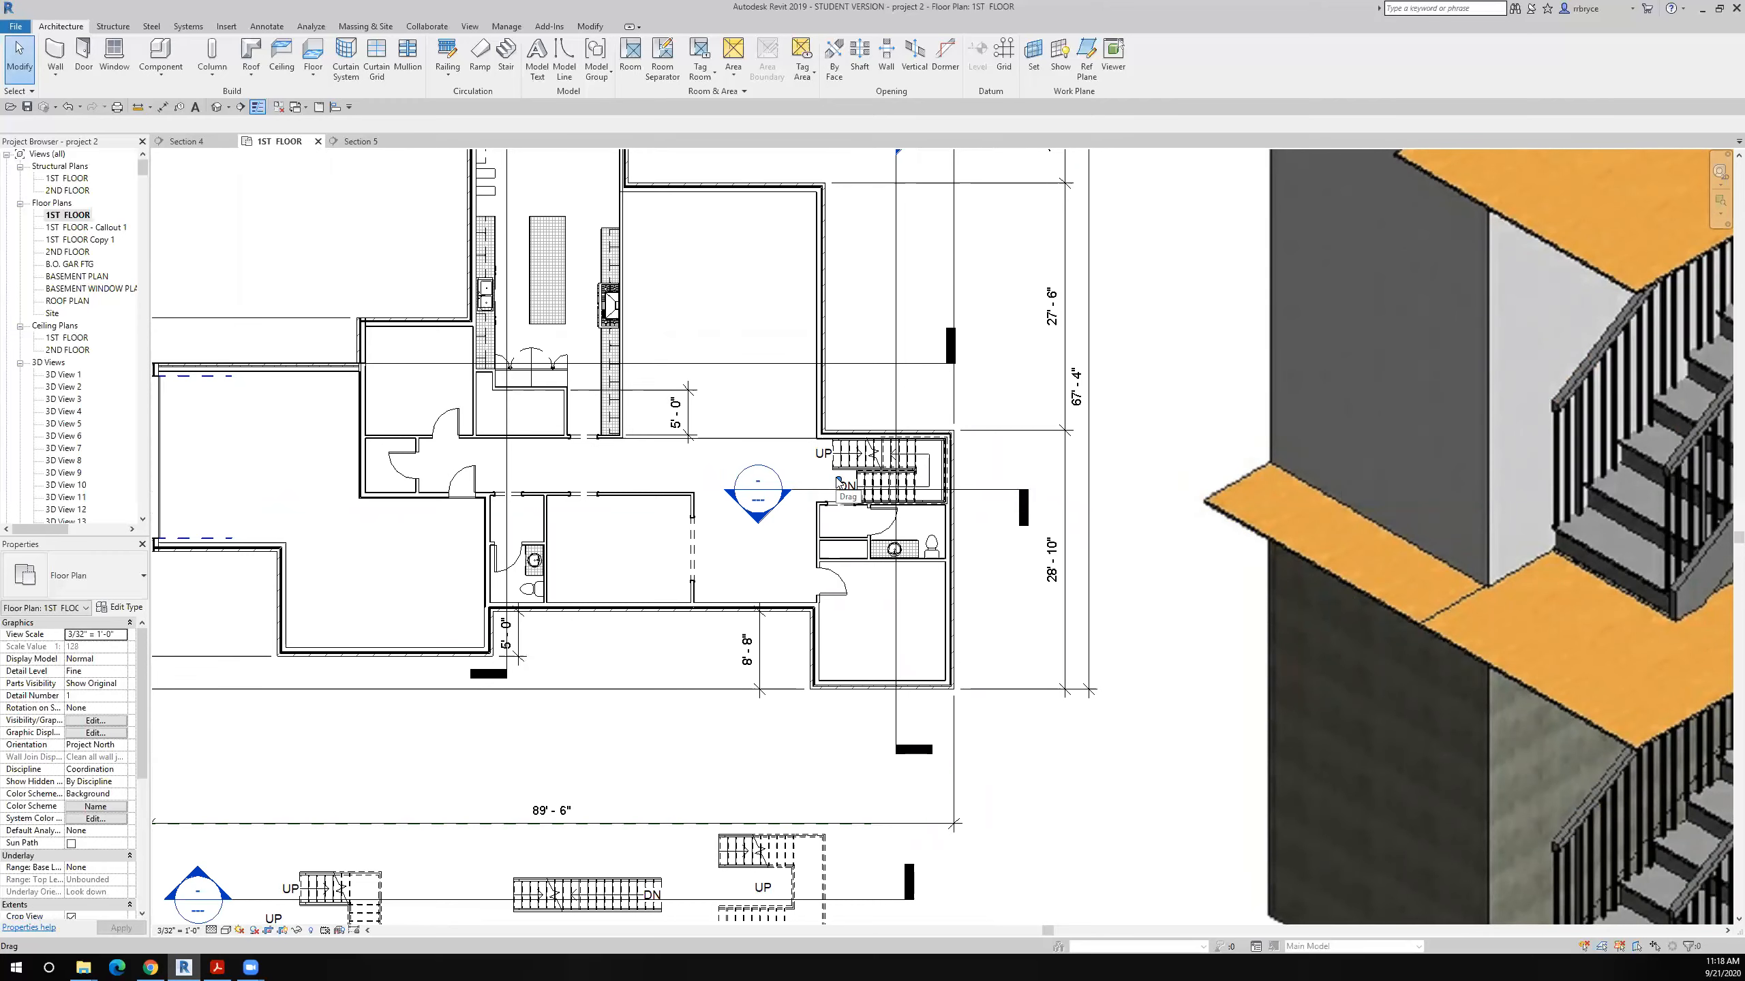
scroll(838, 481, "down", 7)
scroll(838, 481, "up", 7)
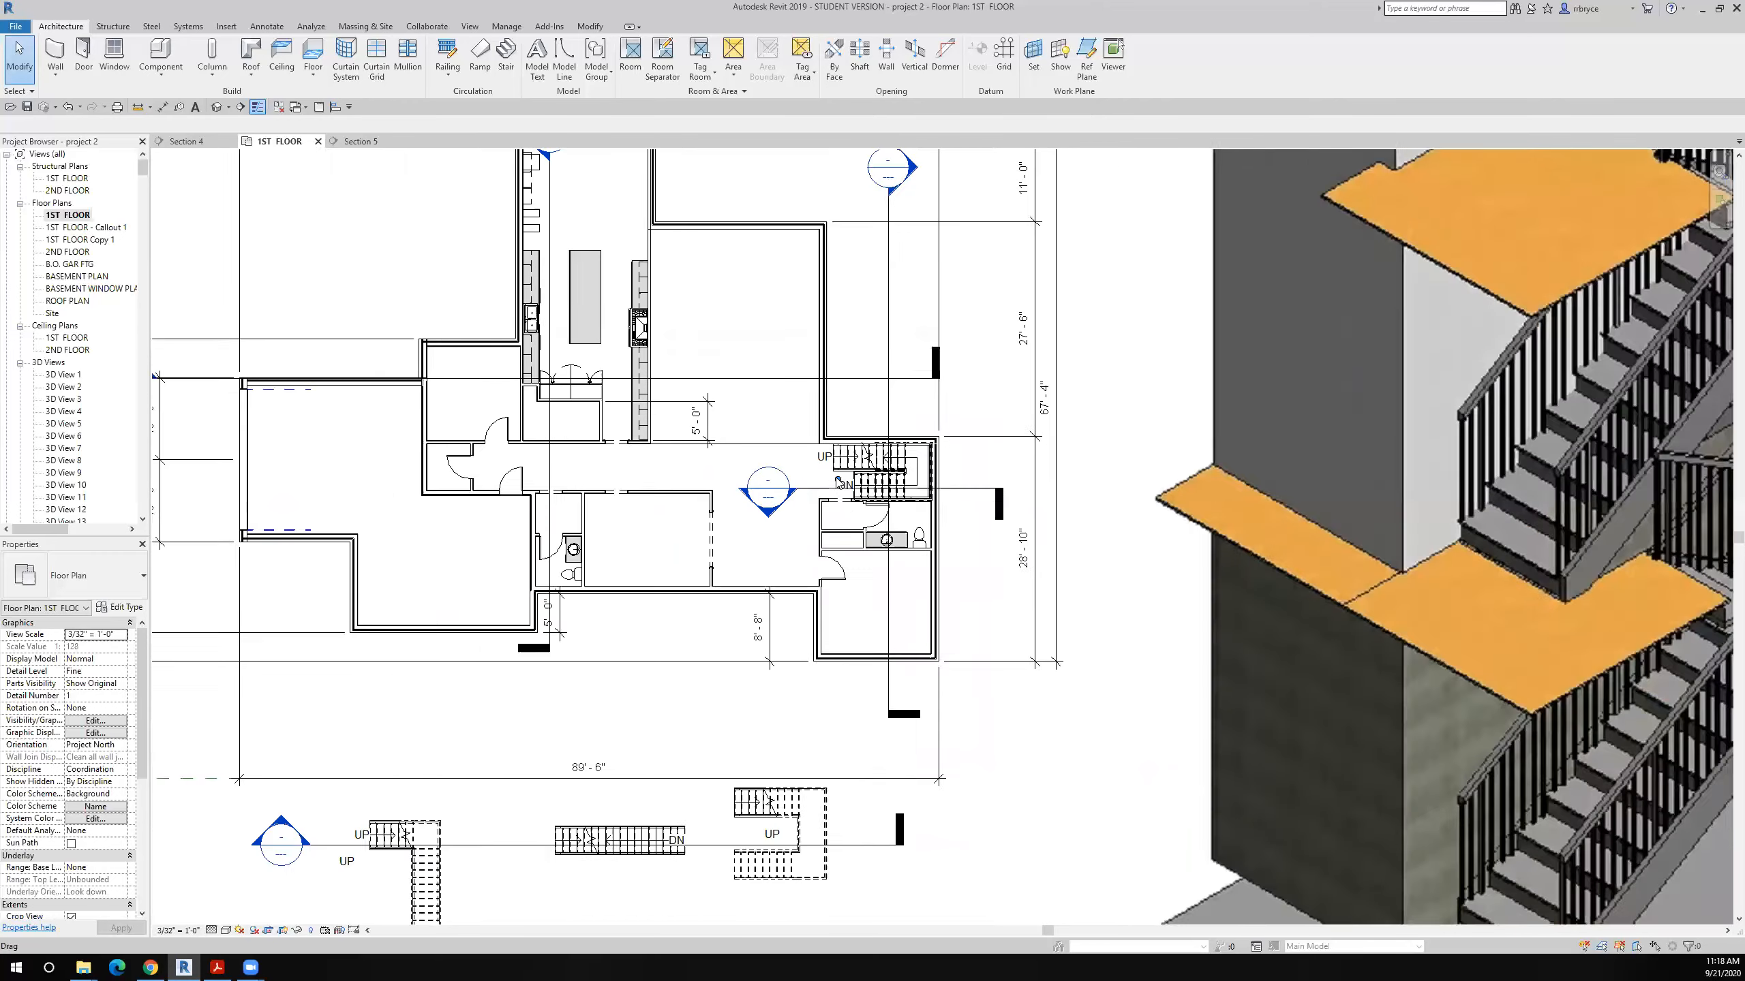
scroll(839, 481, "down", 3)
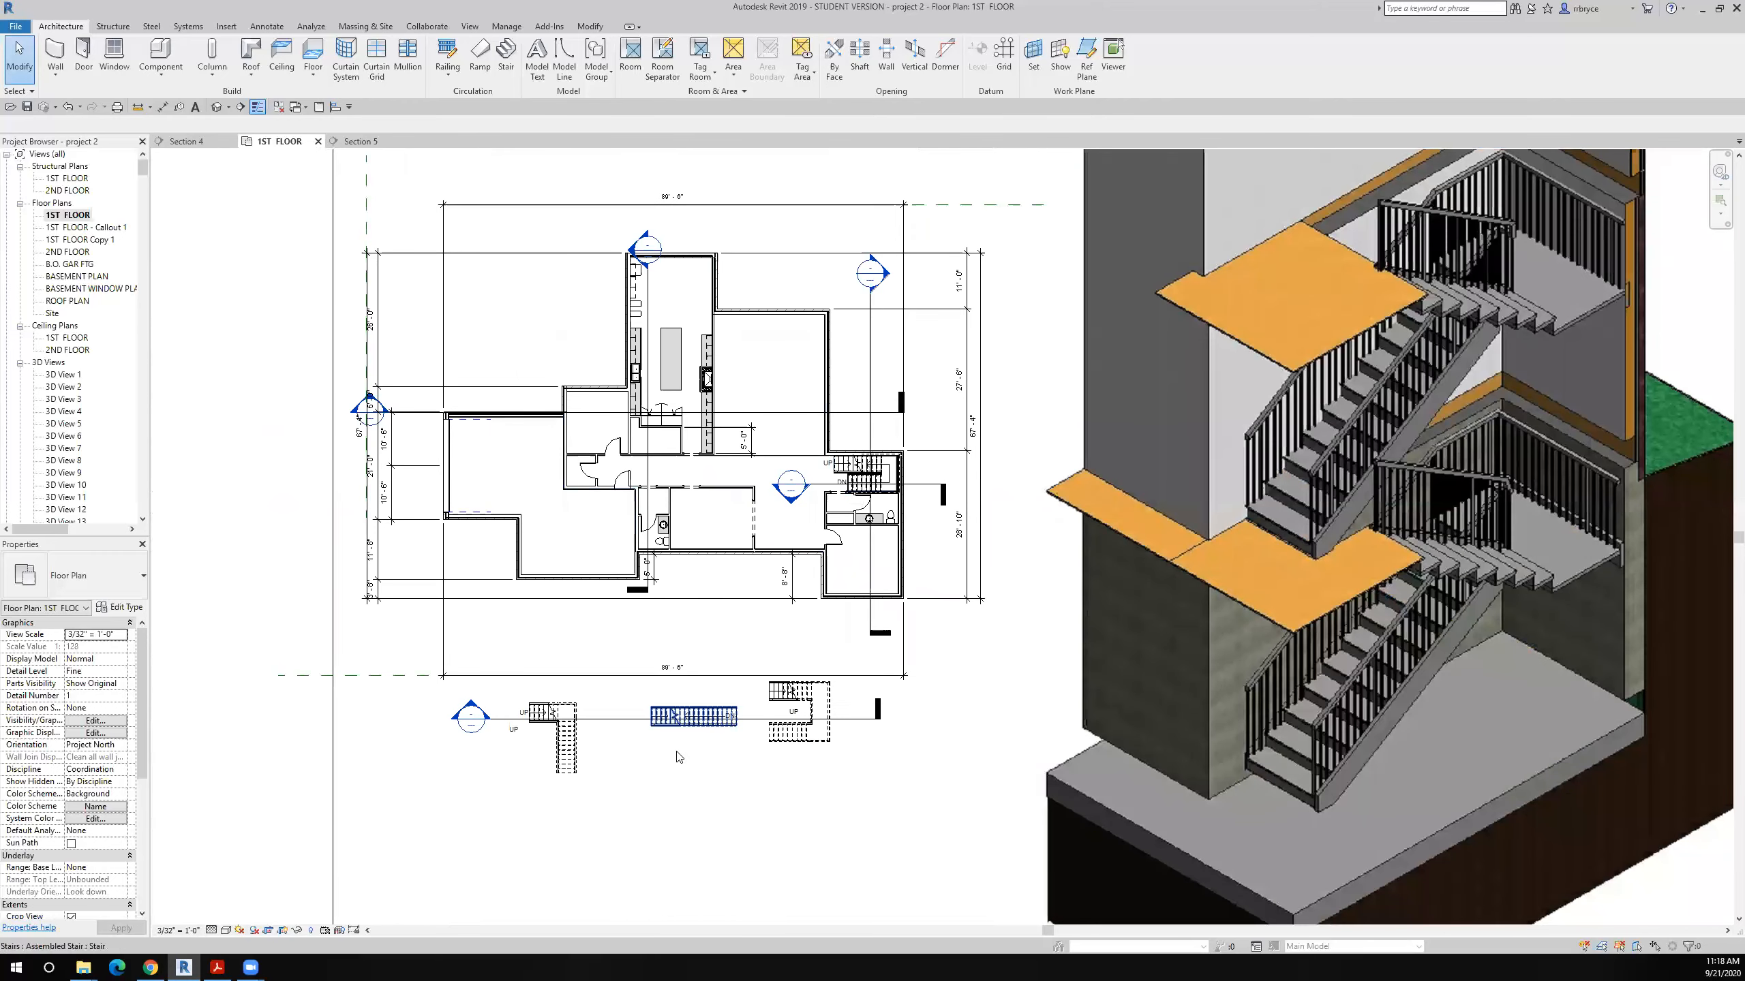
scroll(684, 745, "up", 4)
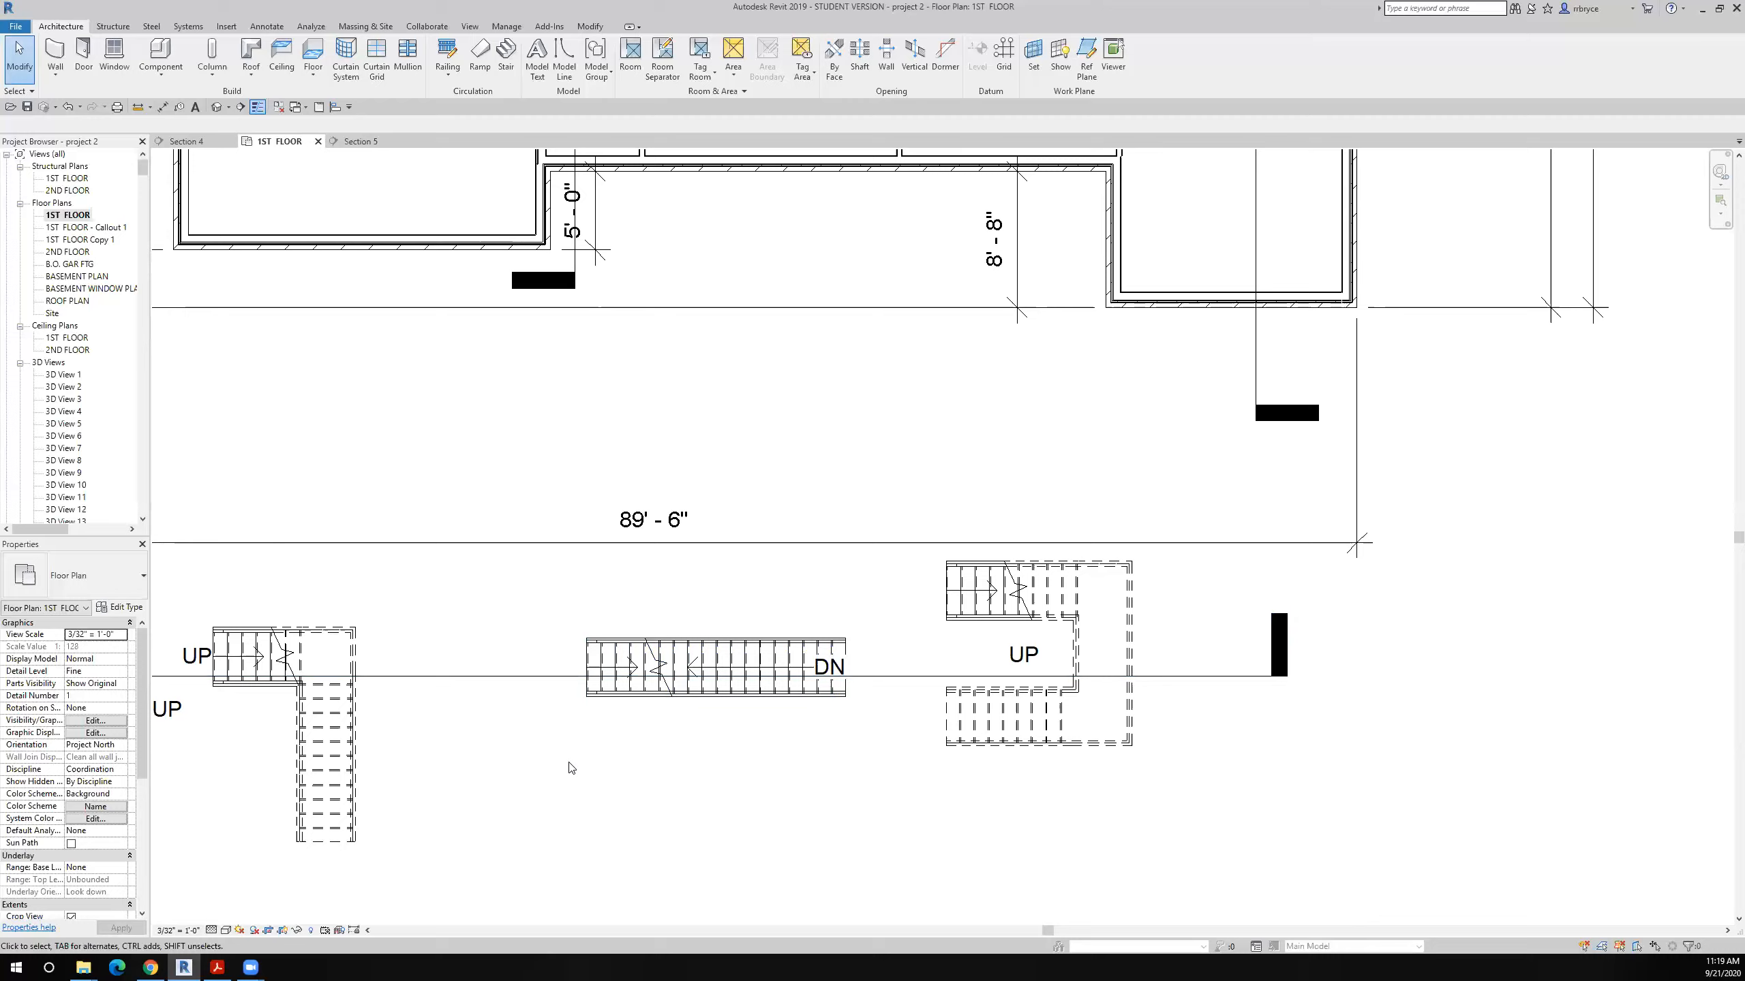
scroll(632, 782, "down", 8)
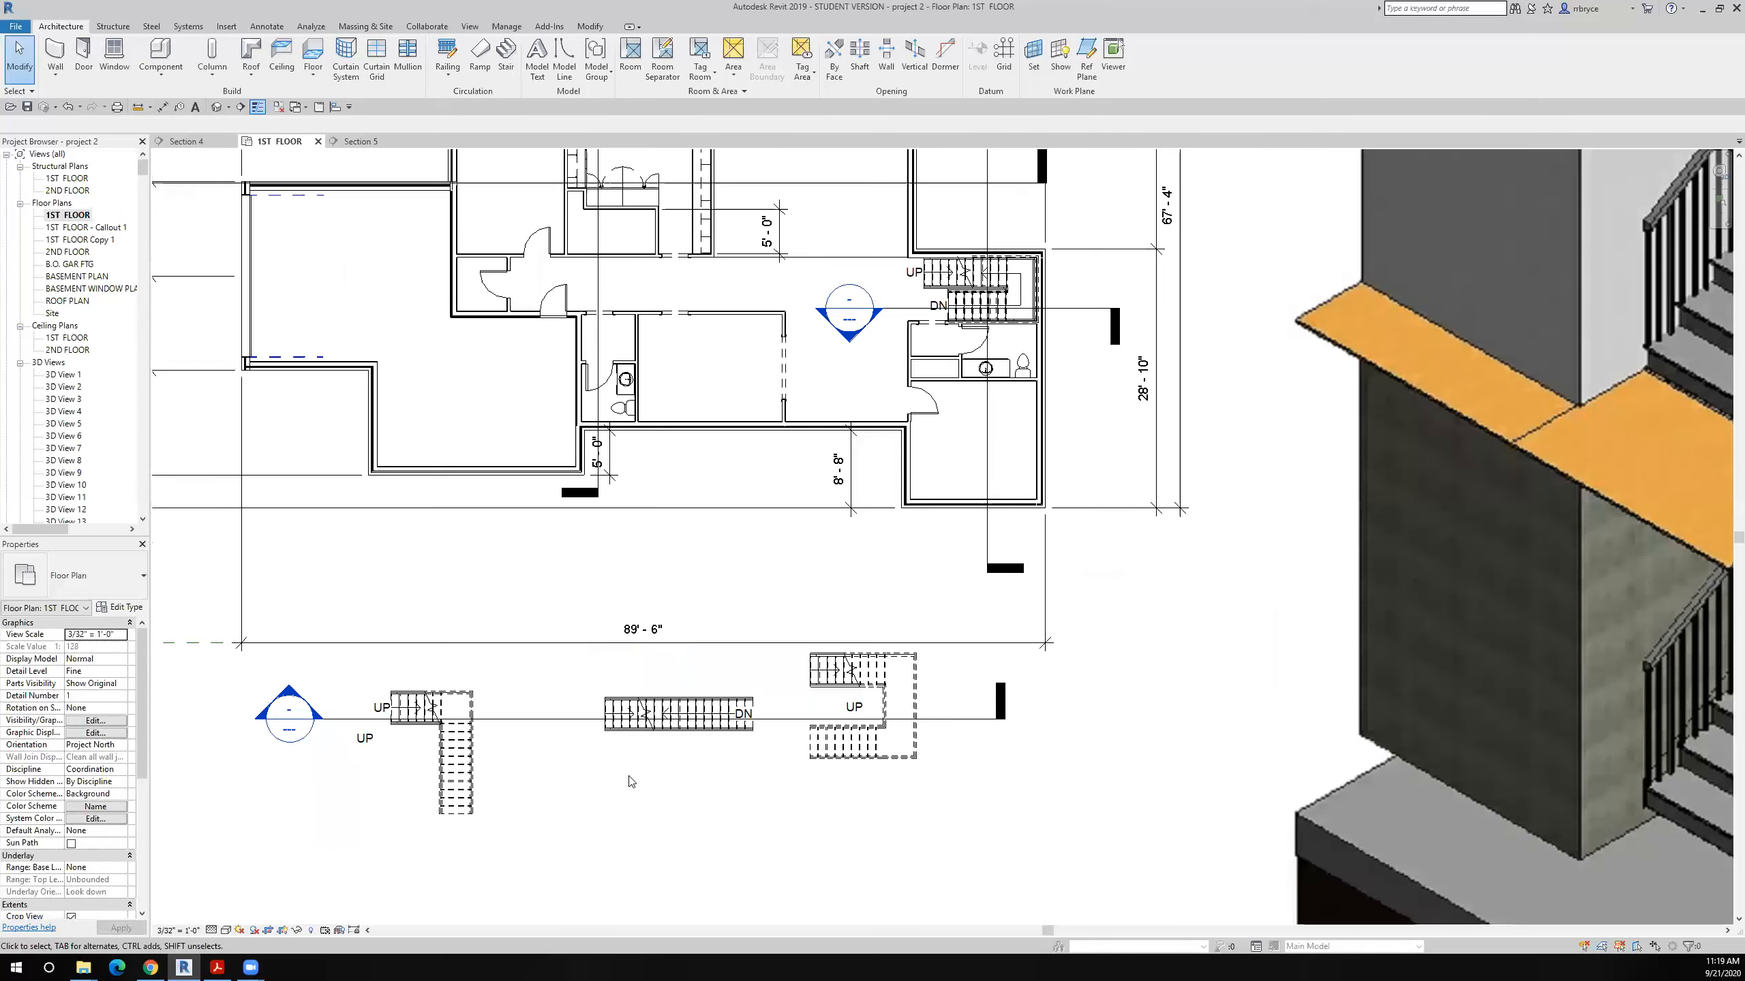
scroll(733, 512, "up", 5)
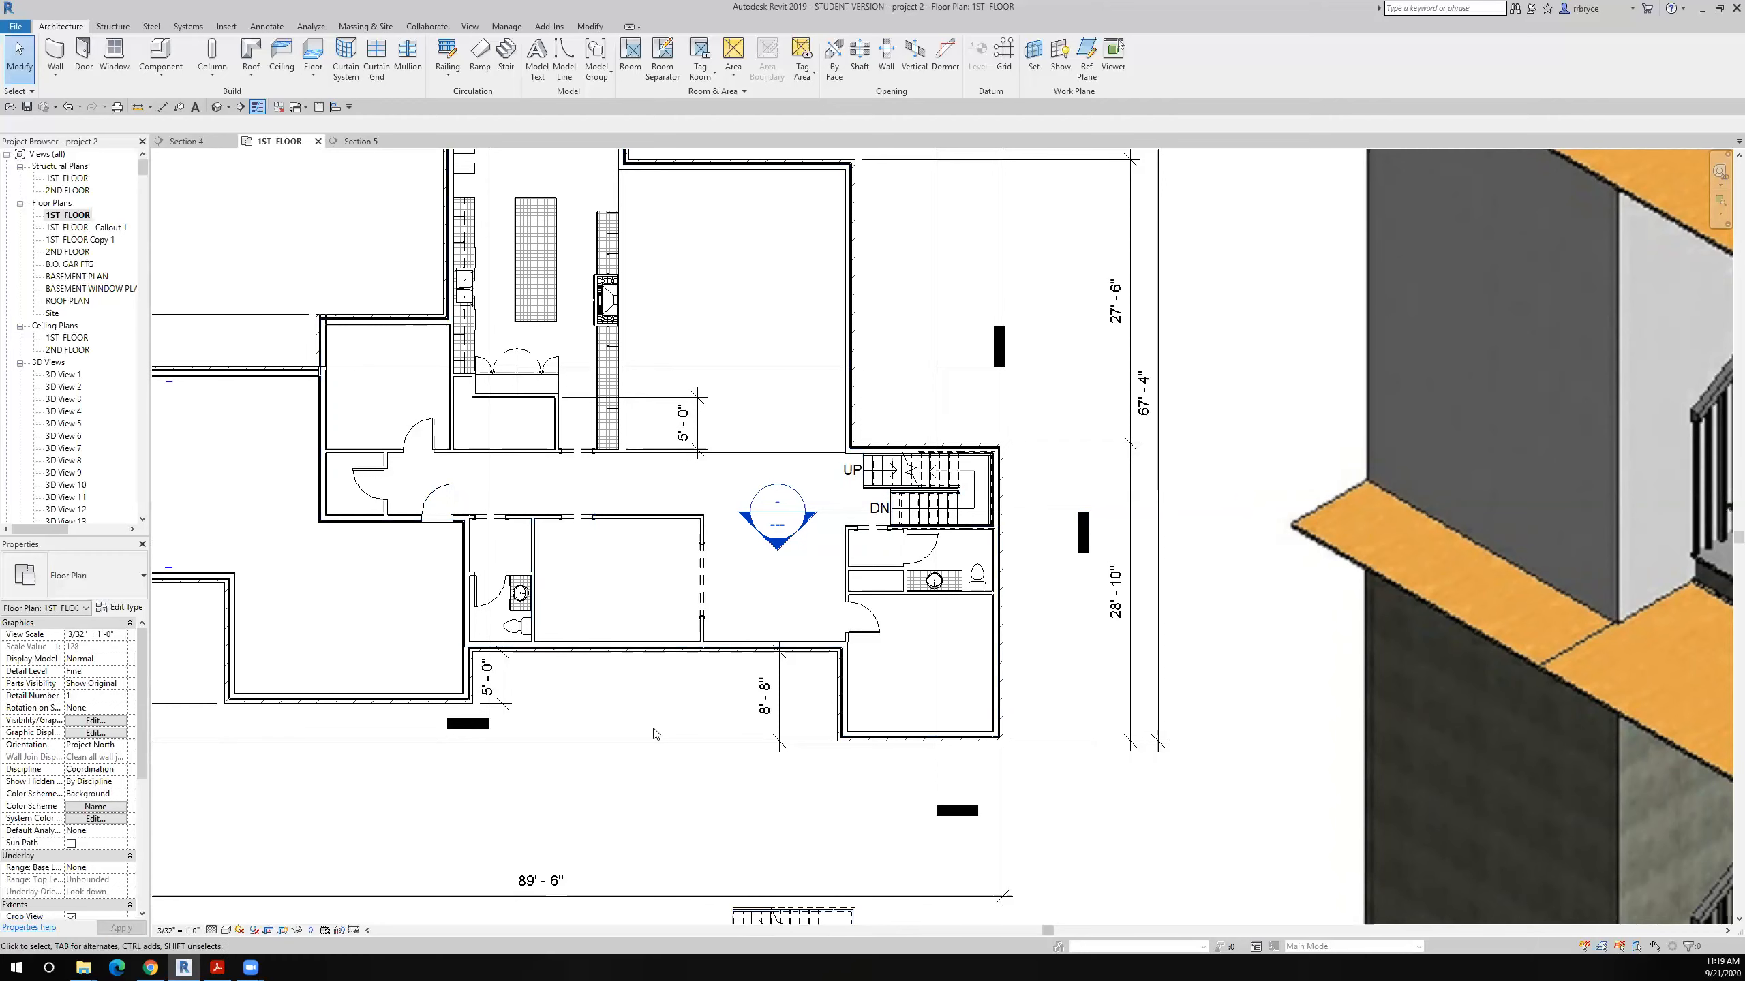
scroll(653, 730, "down", 5)
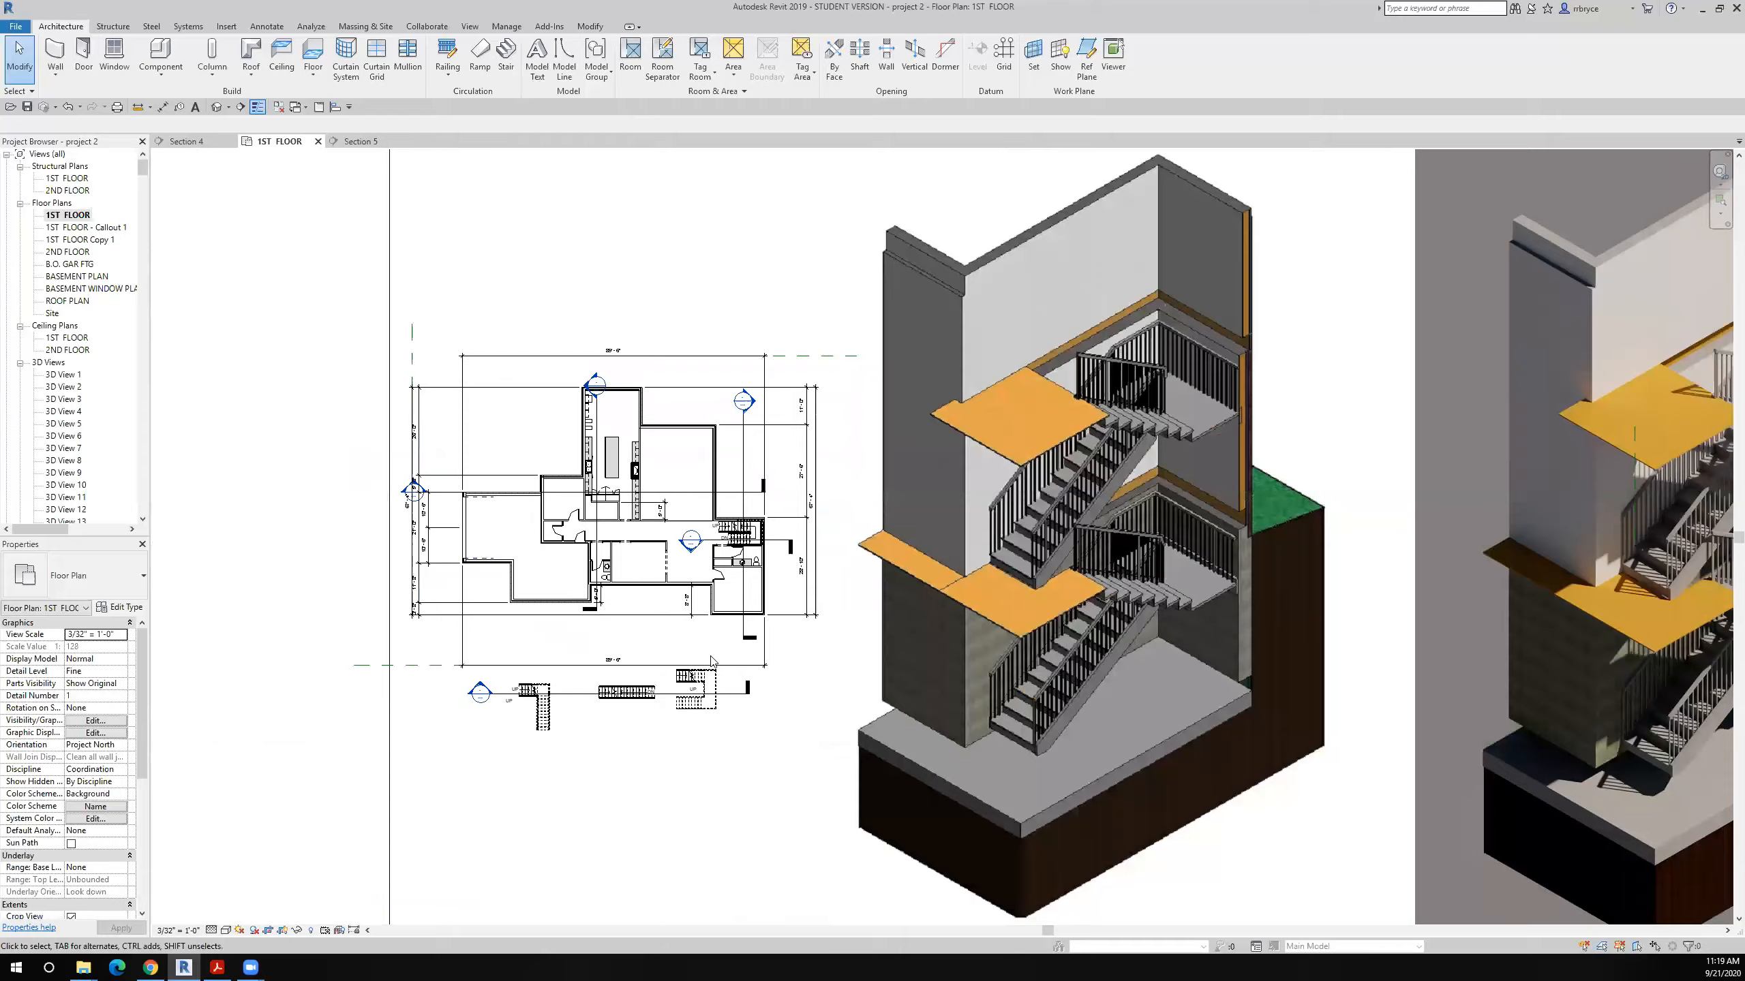
scroll(714, 824, "up", 5)
scroll(712, 661, "down", 2)
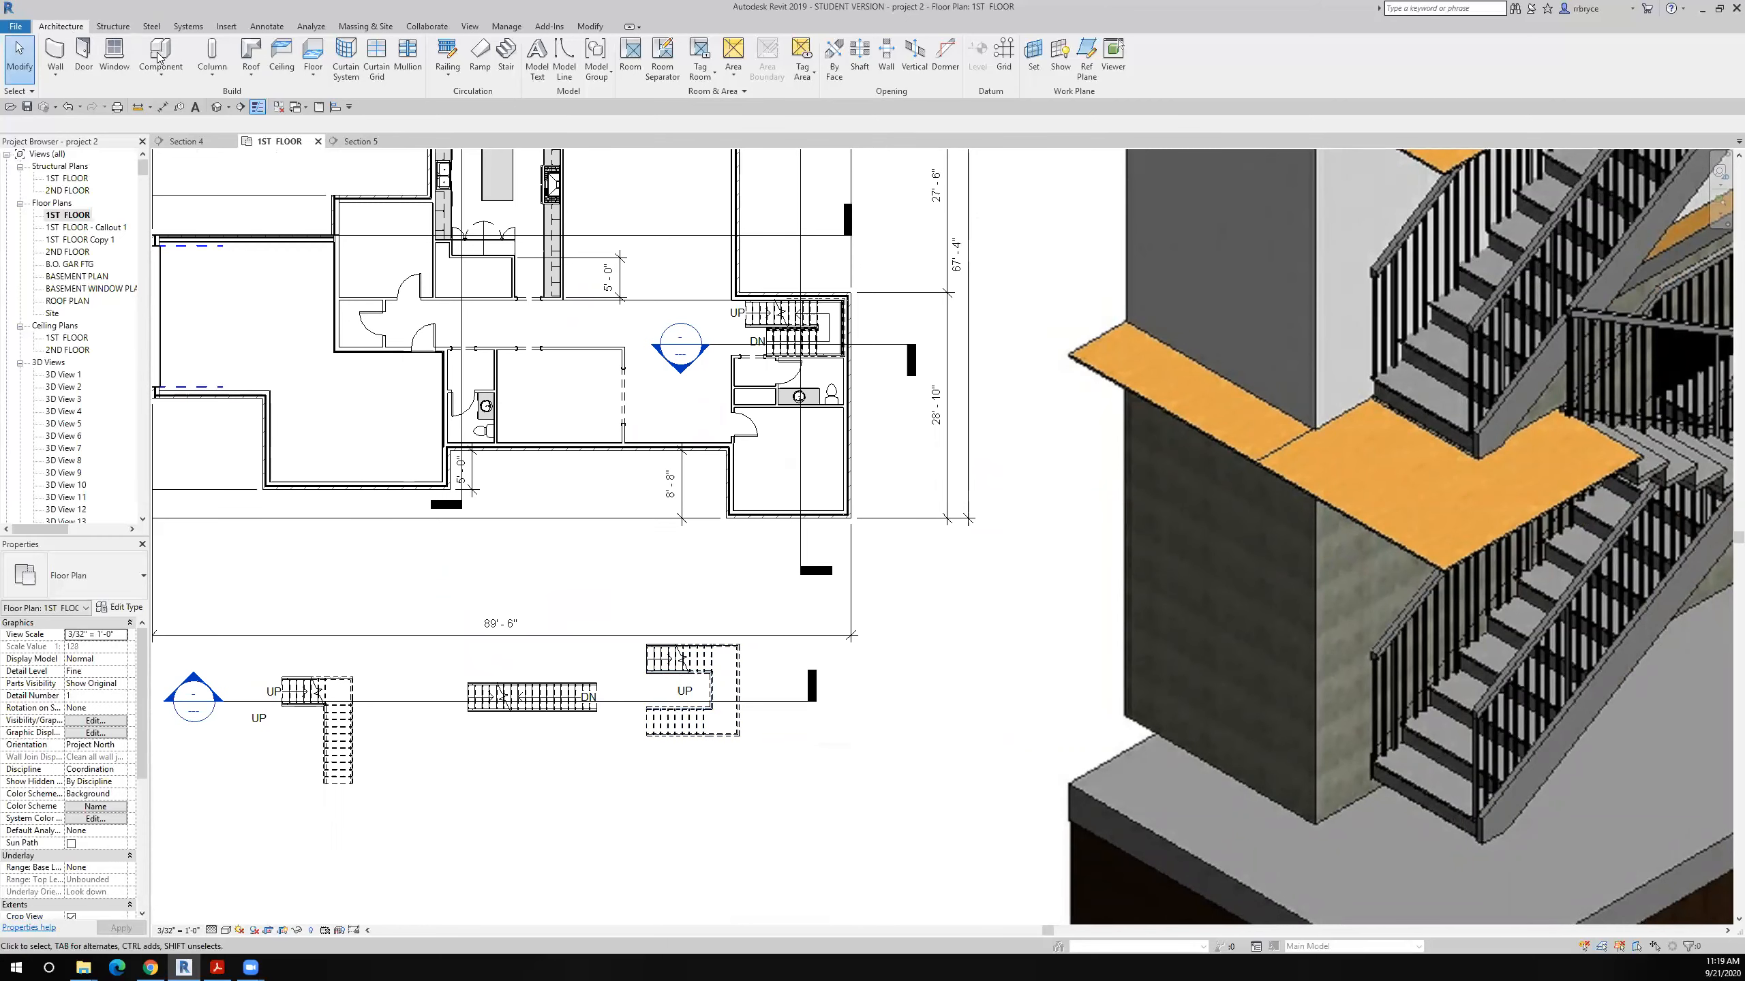
Step: Start a new stair based on 1ST FLOOR with 2ND FLOOR as top level, 19 desired risers and a 3' 5" run width
left_click(506, 66)
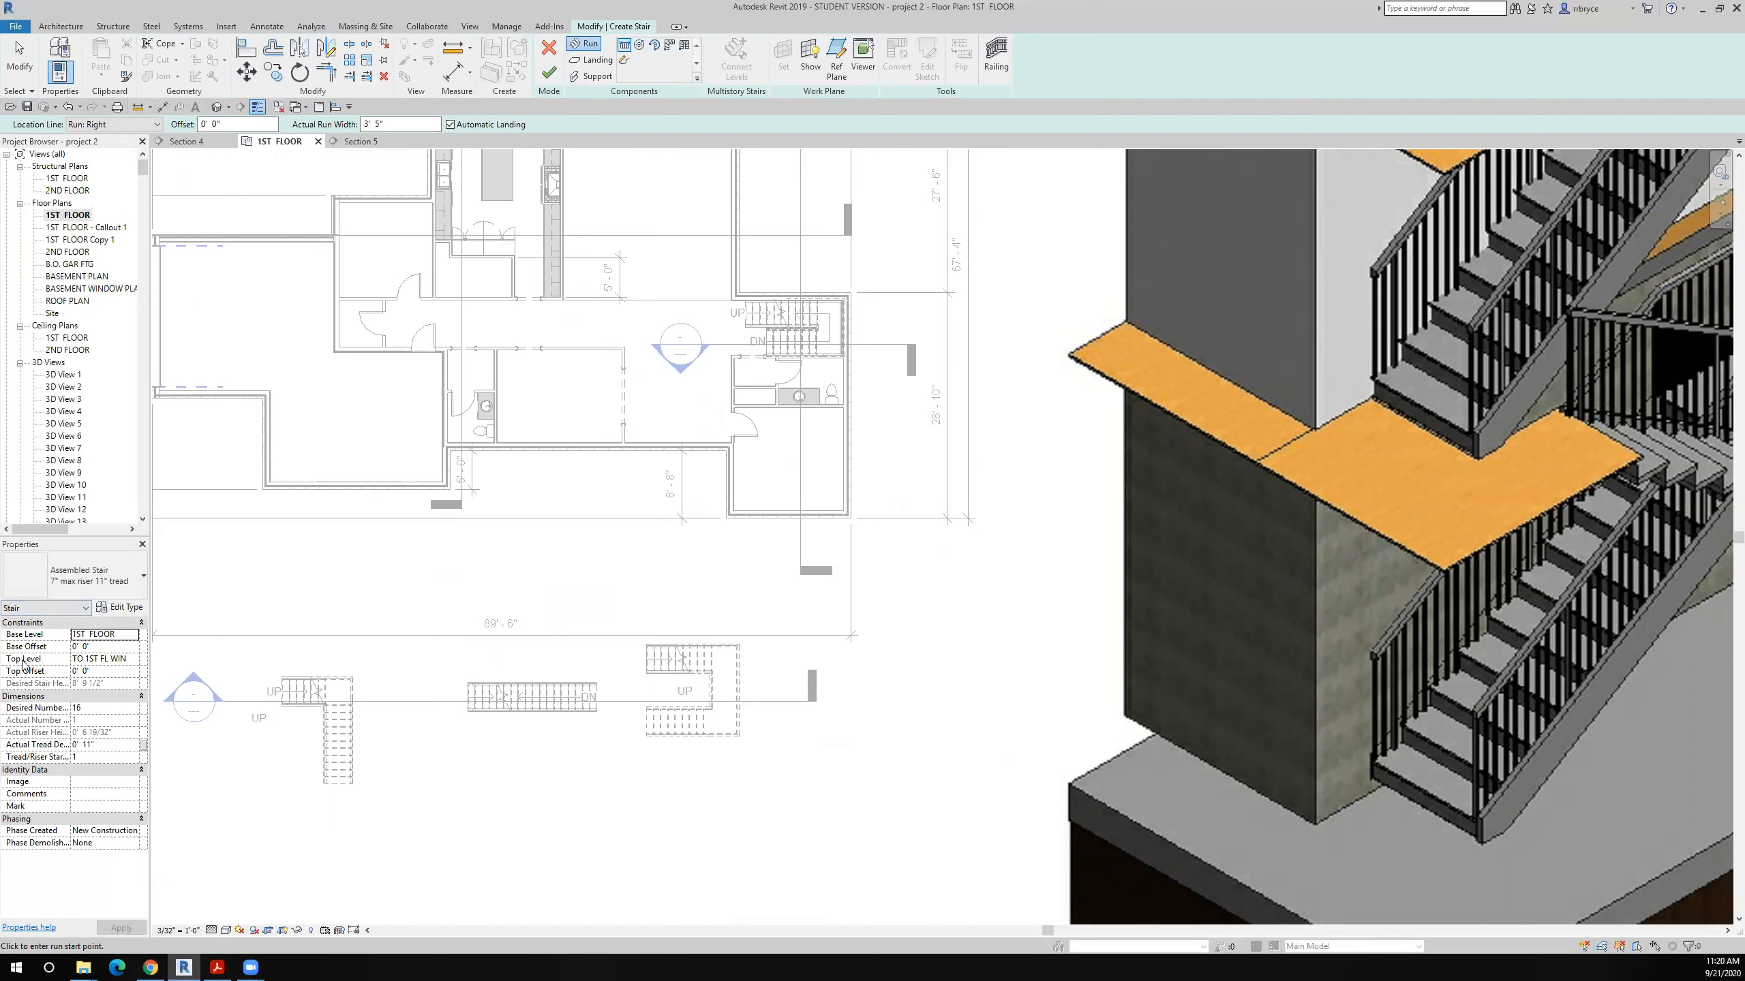
left_click(136, 661)
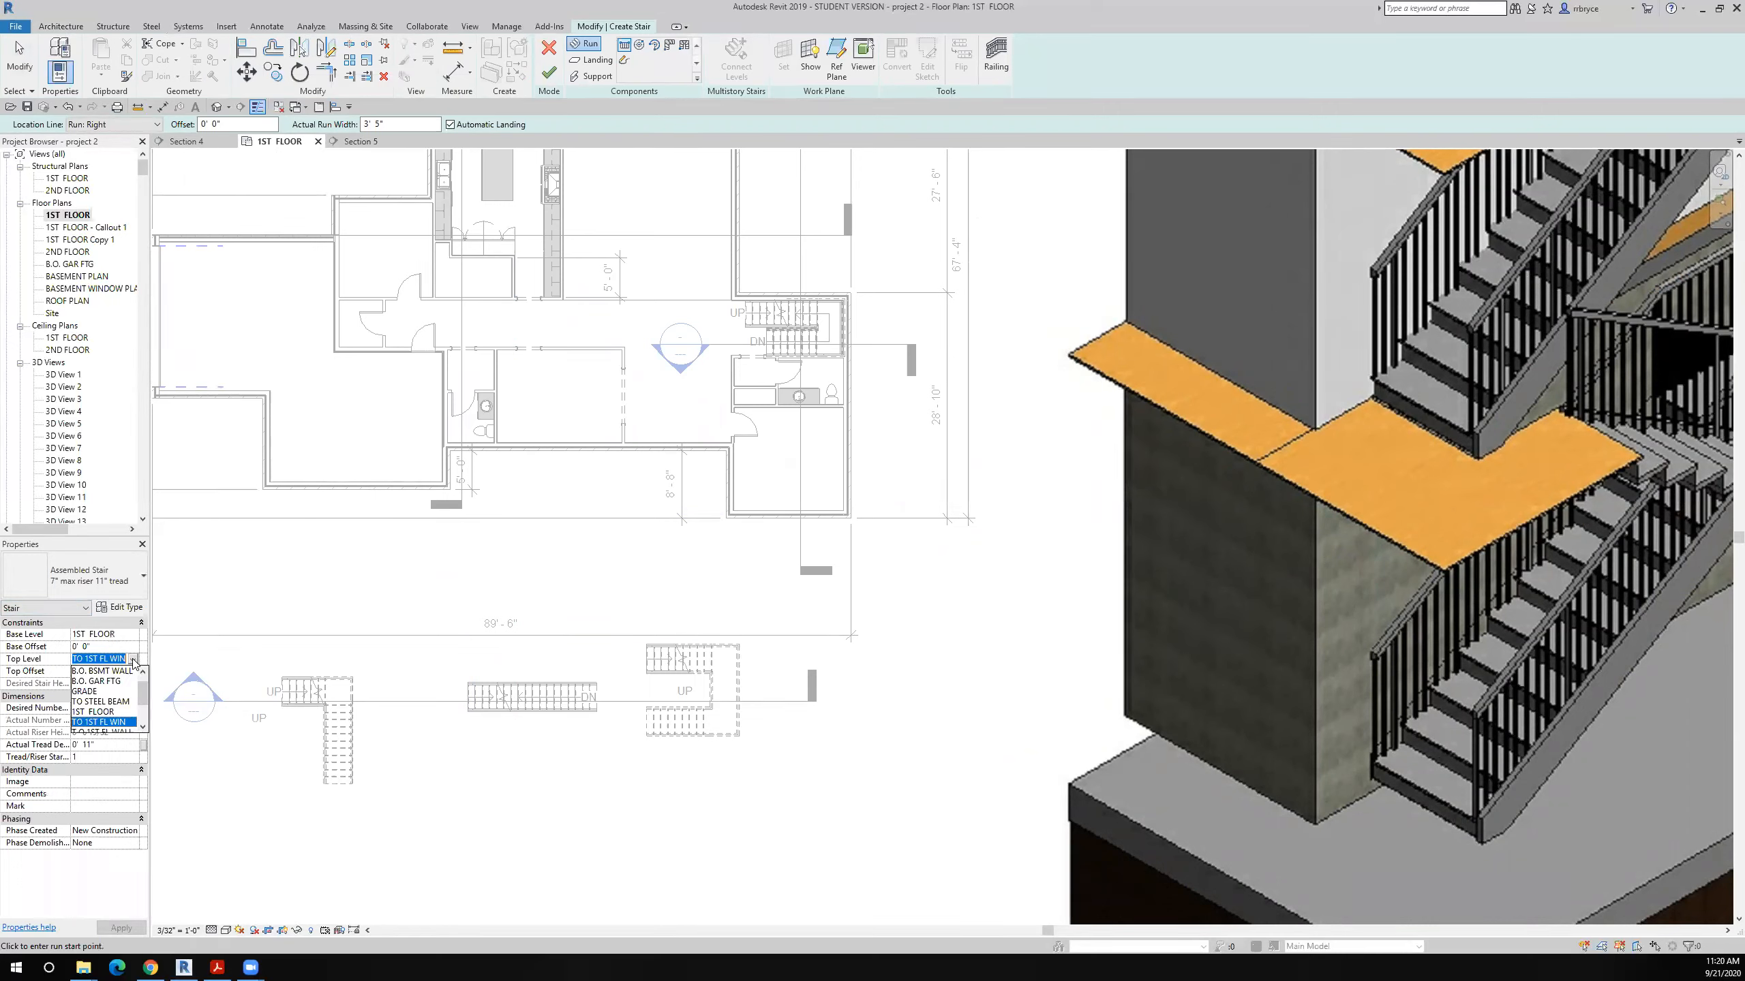
scroll(127, 718, "down", 2)
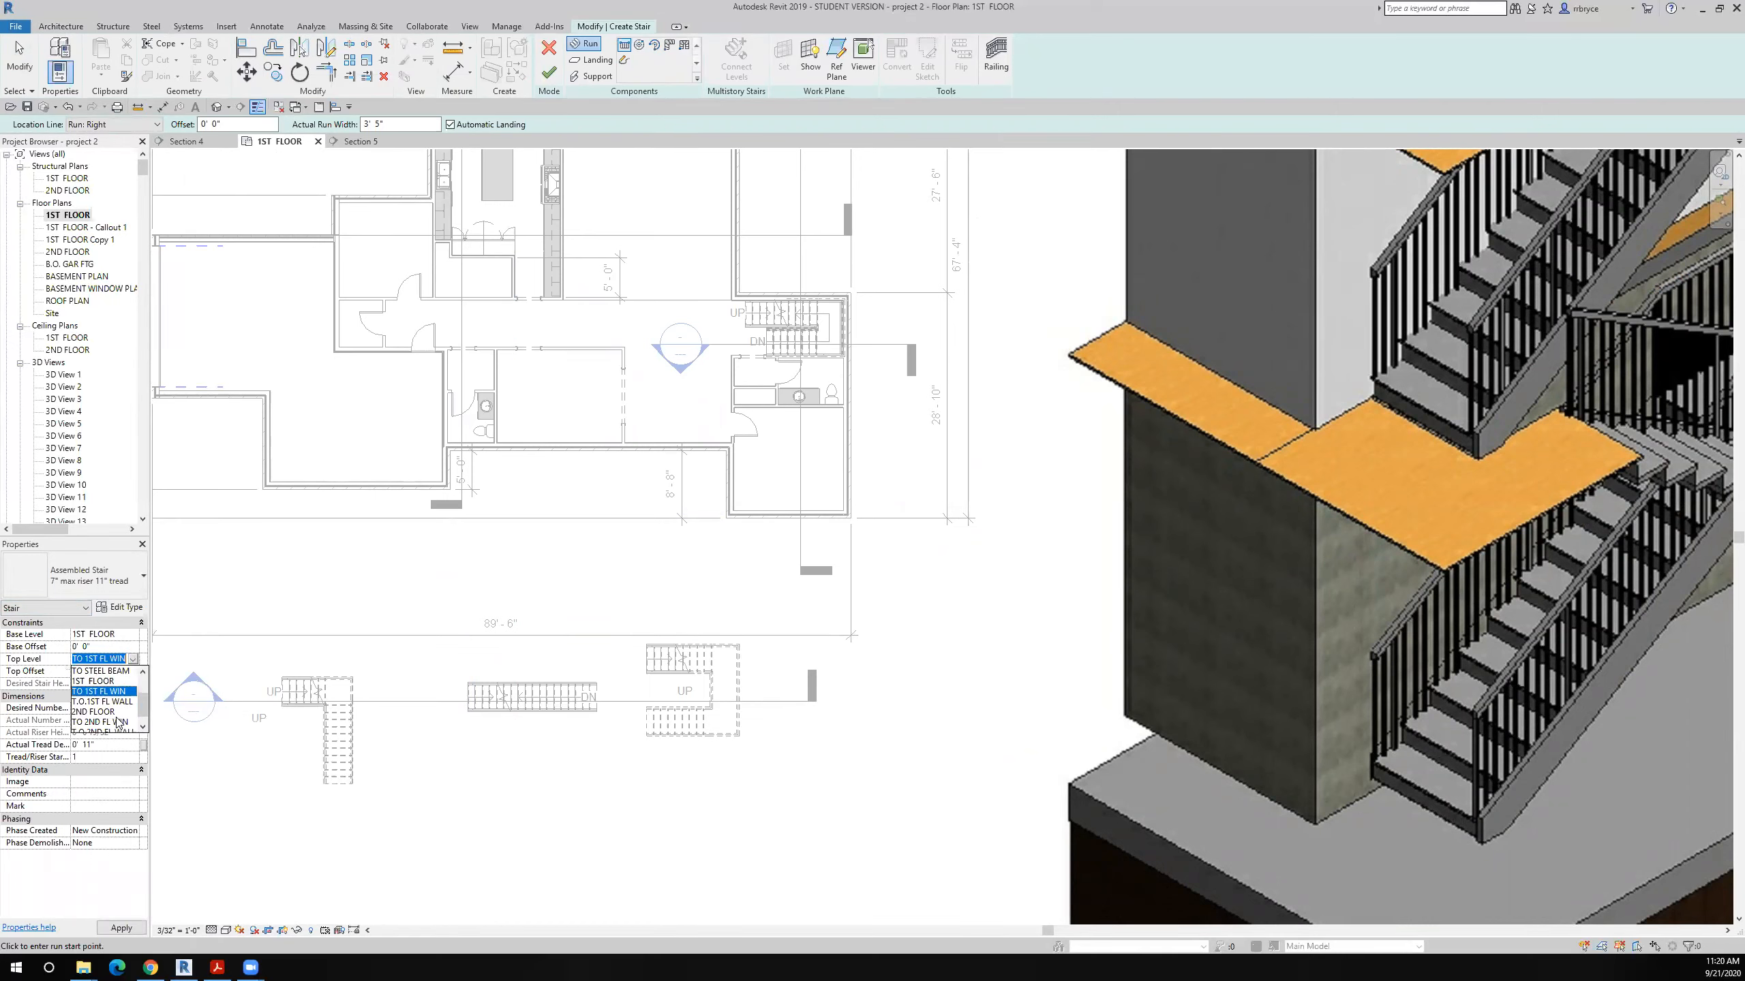
left_click(110, 717)
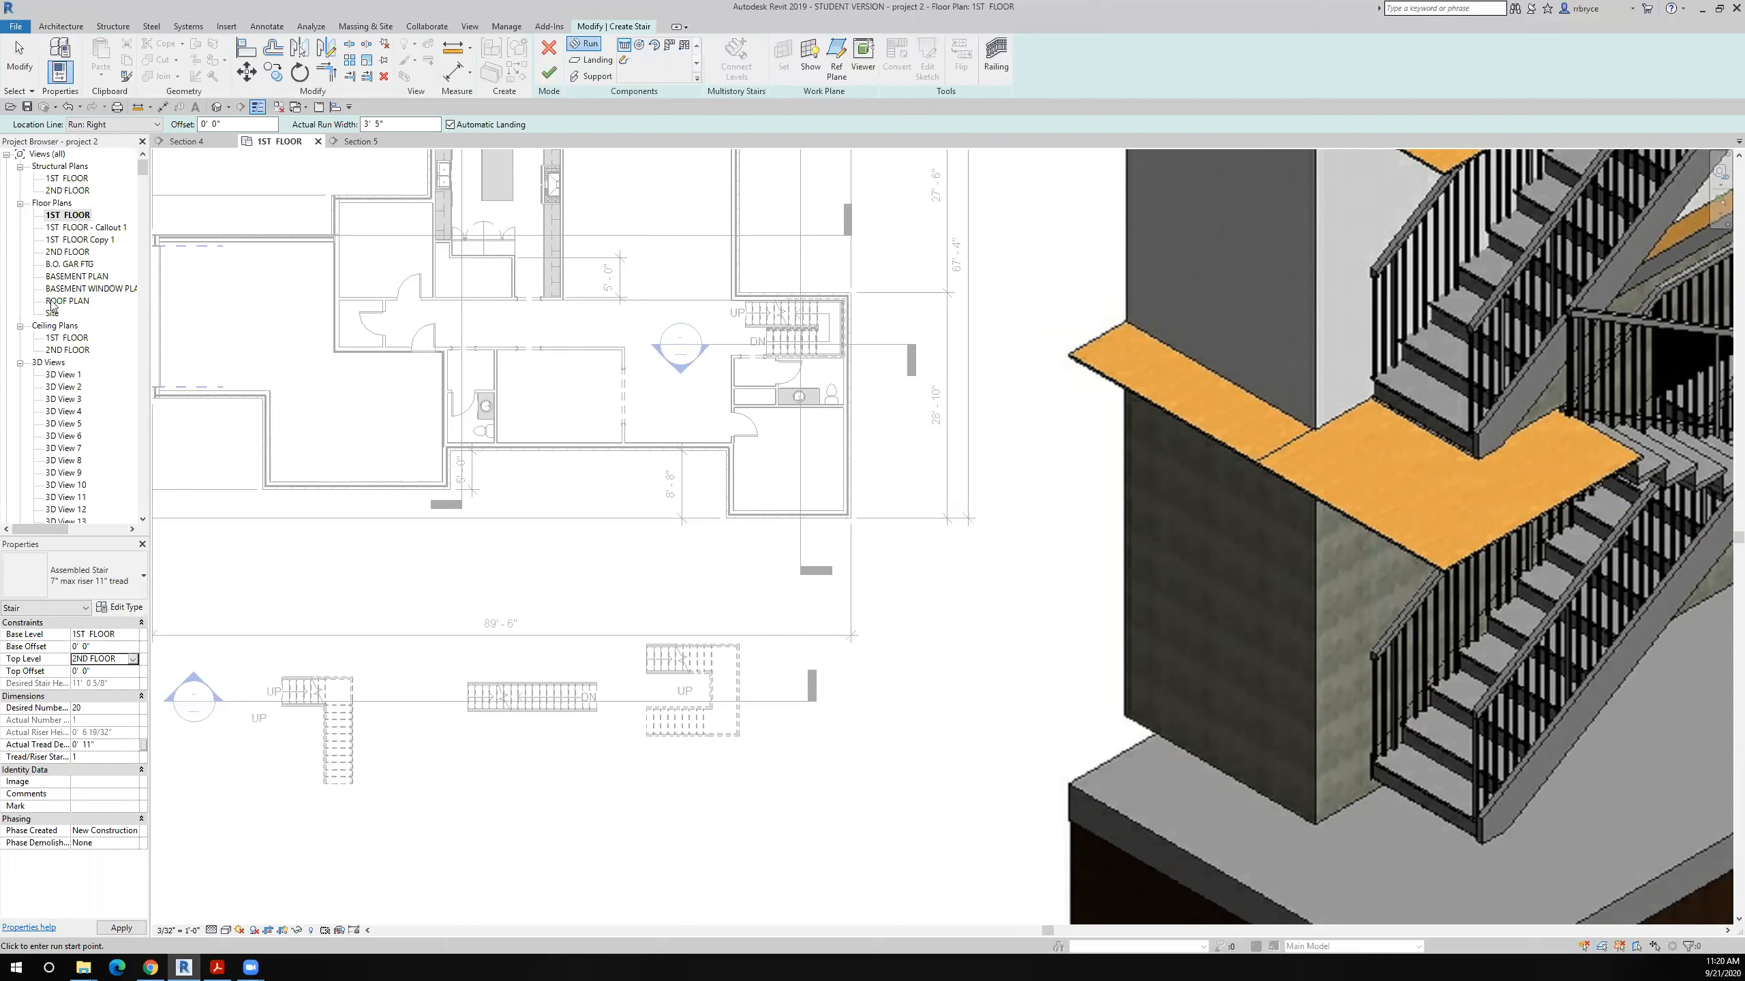
left_click(385, 123)
double_click(388, 123)
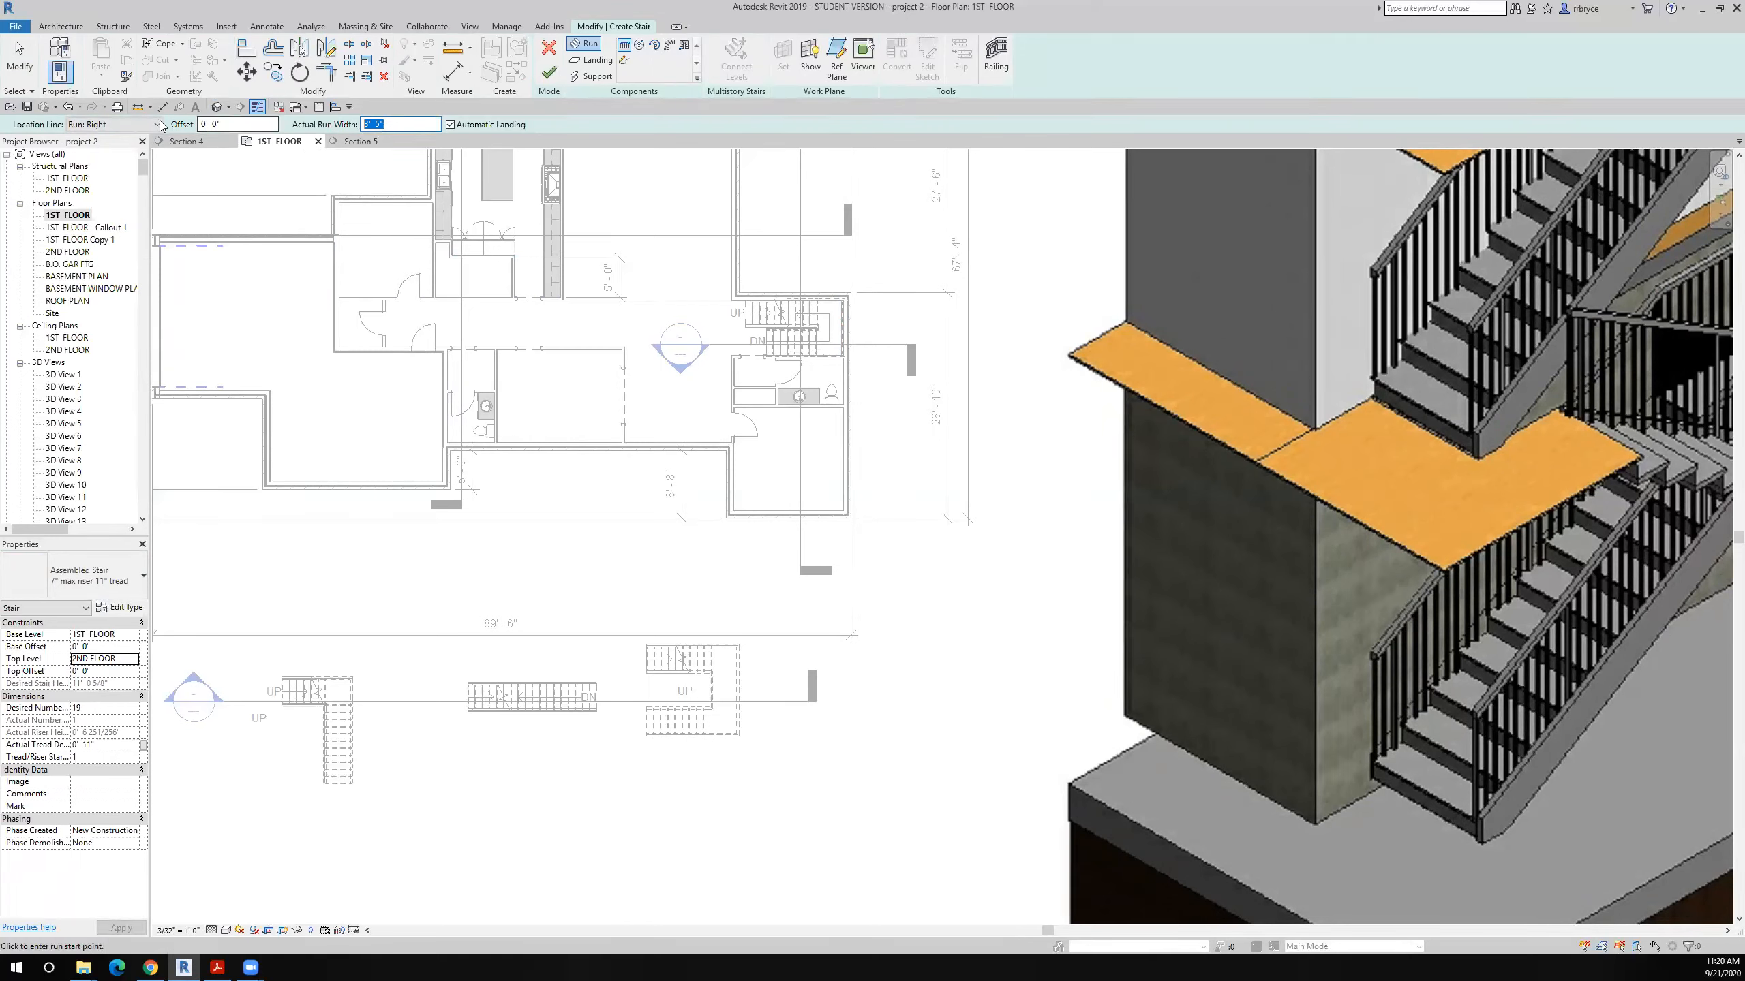
Step: Draw a horizontal first run of 9 risers below the existing U-shaped stair, using the Run: Left location line
left_click(138, 128)
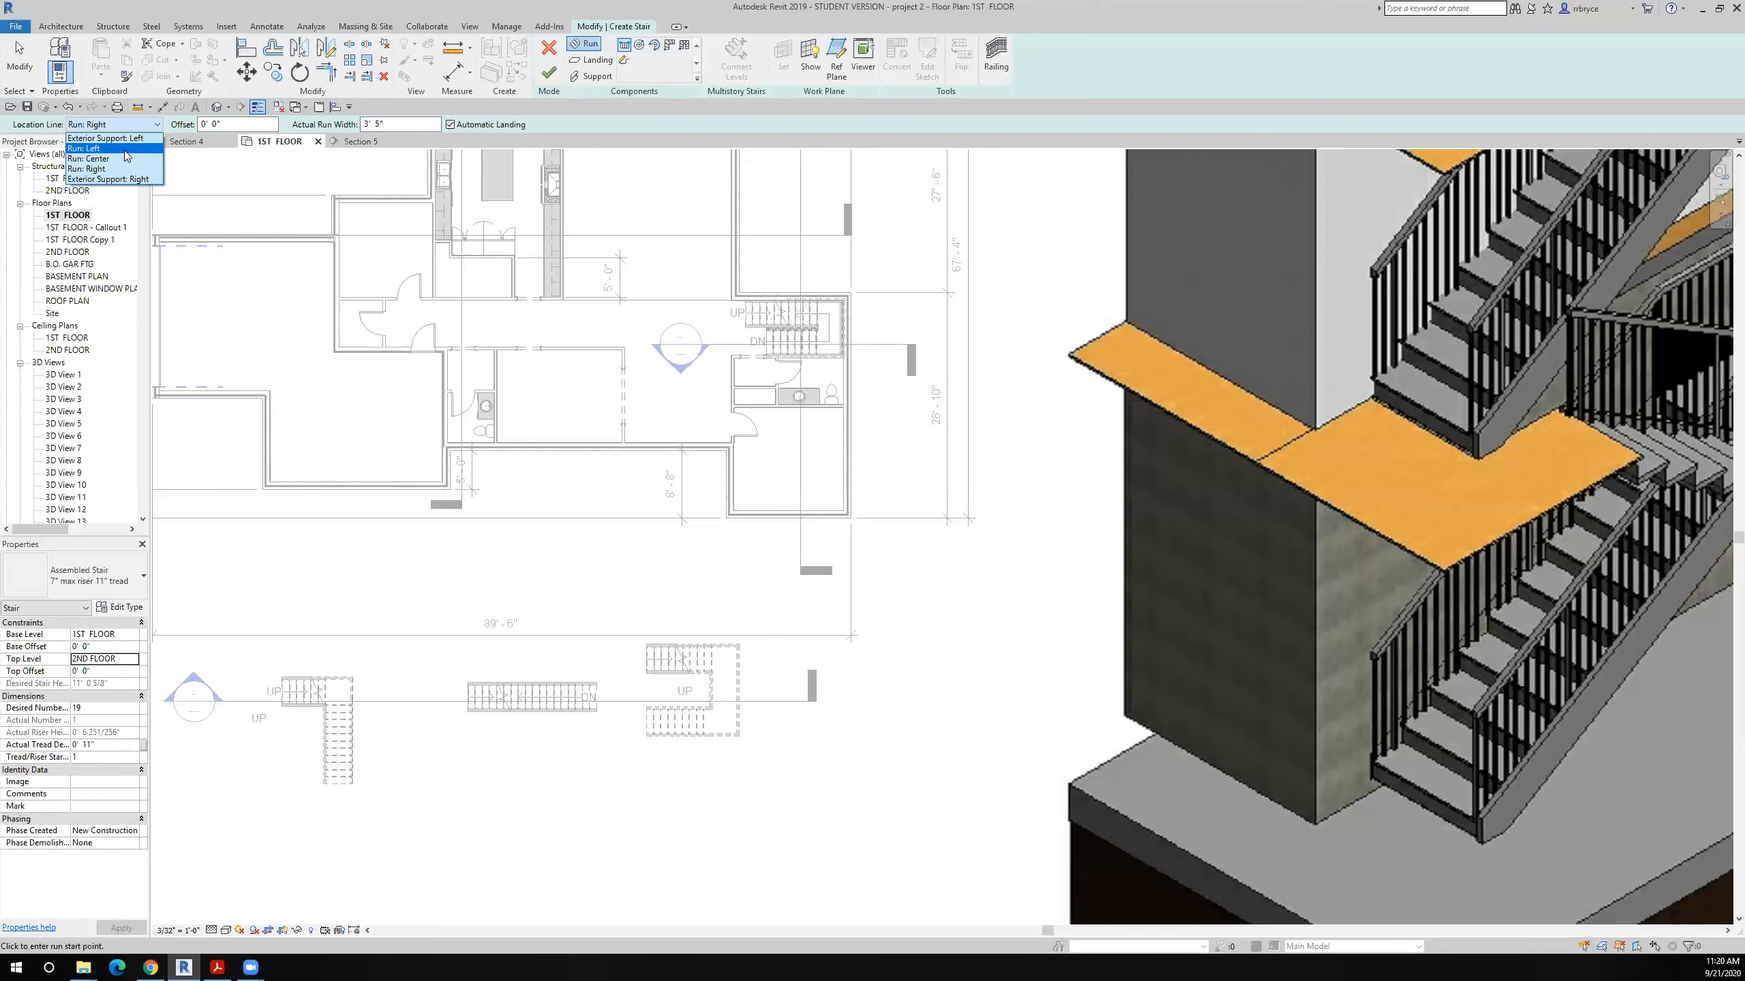
left_click(126, 150)
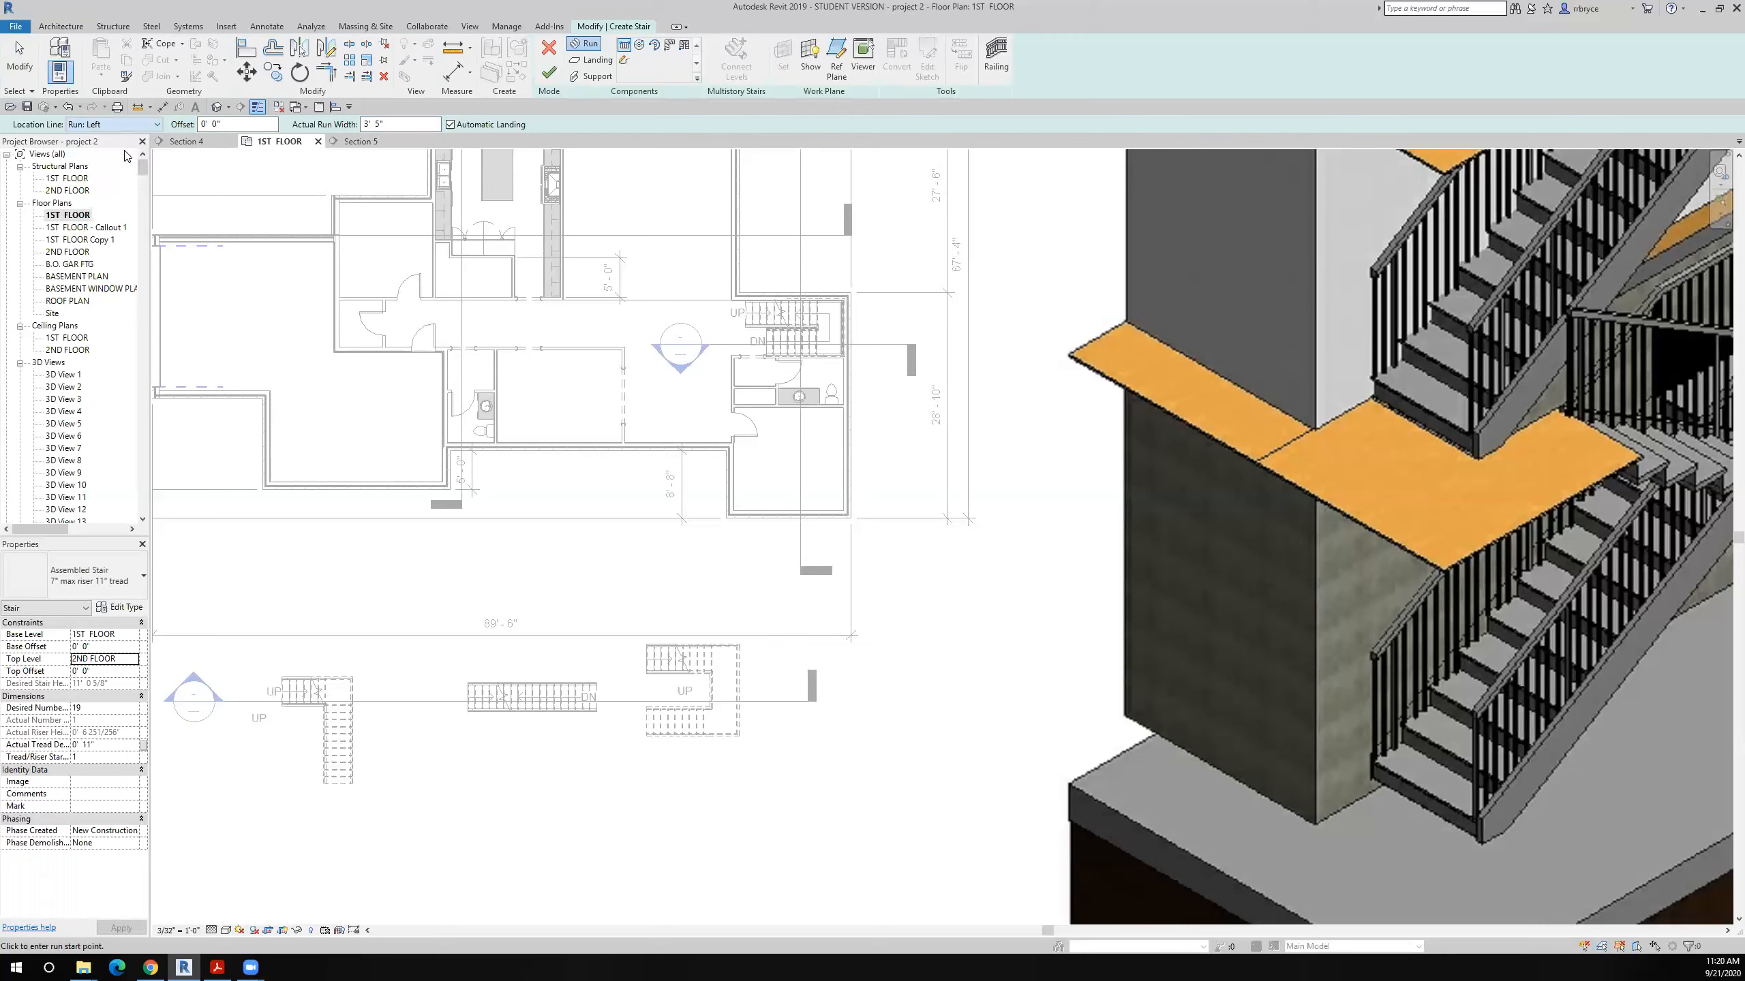
left_click(646, 771)
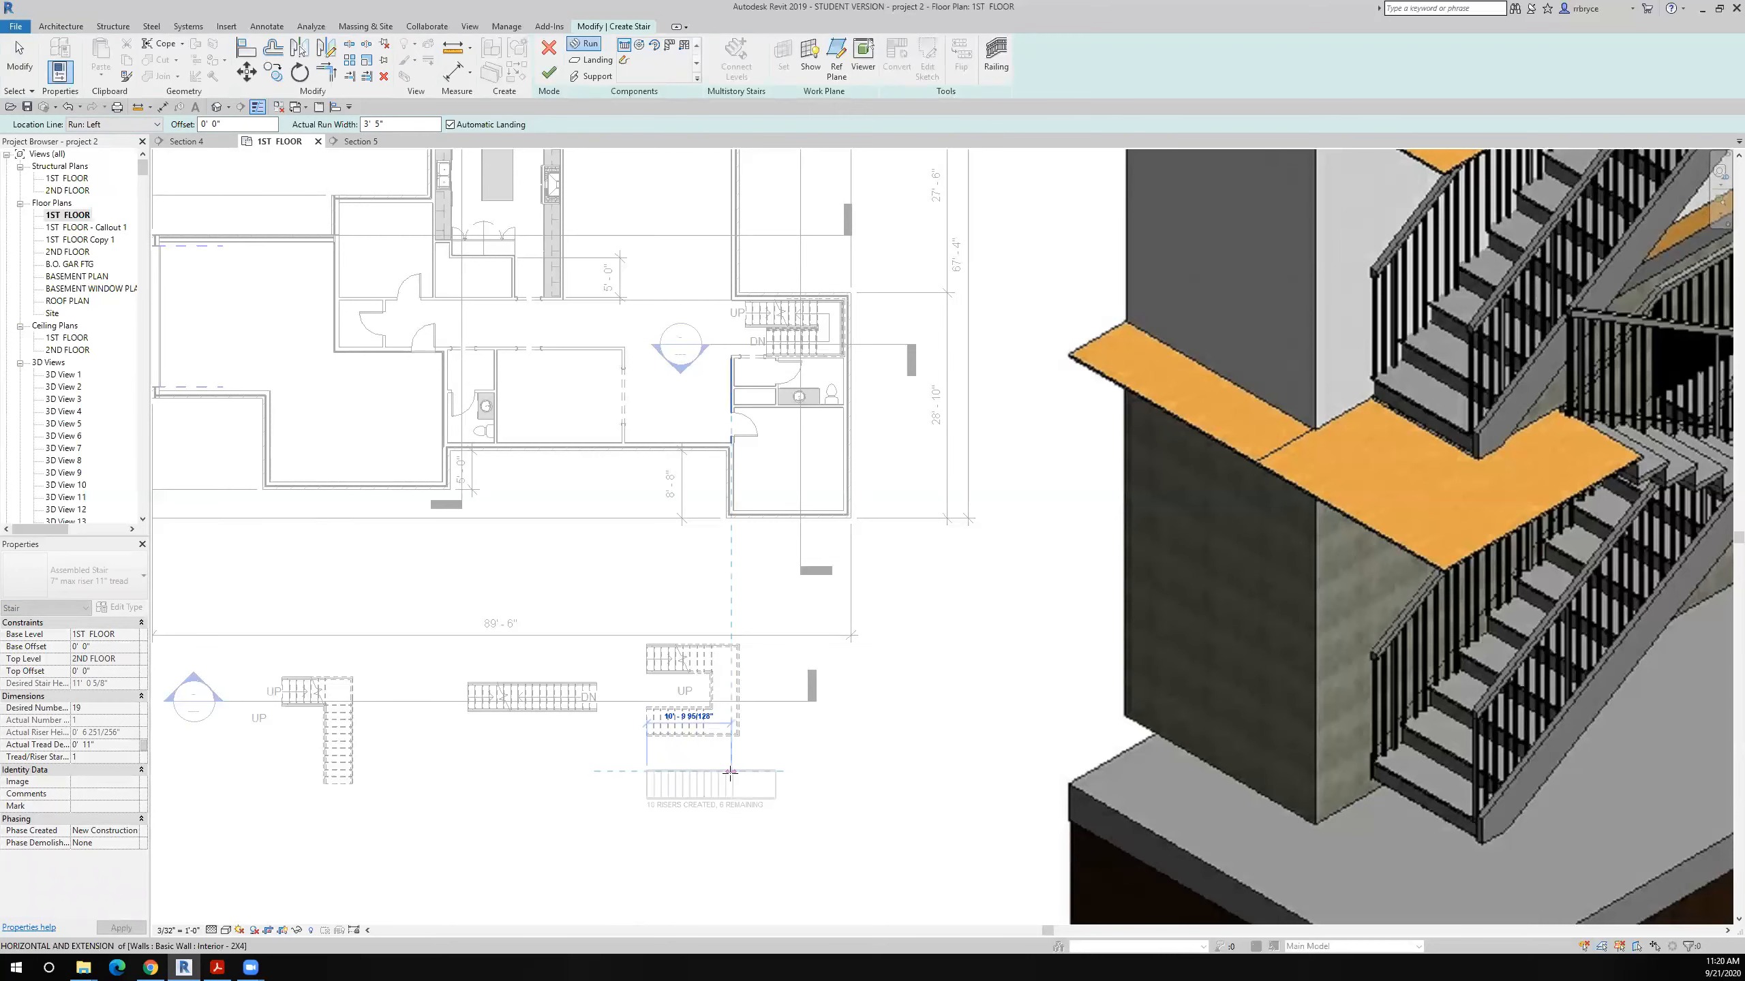
scroll(730, 771, "up", 3)
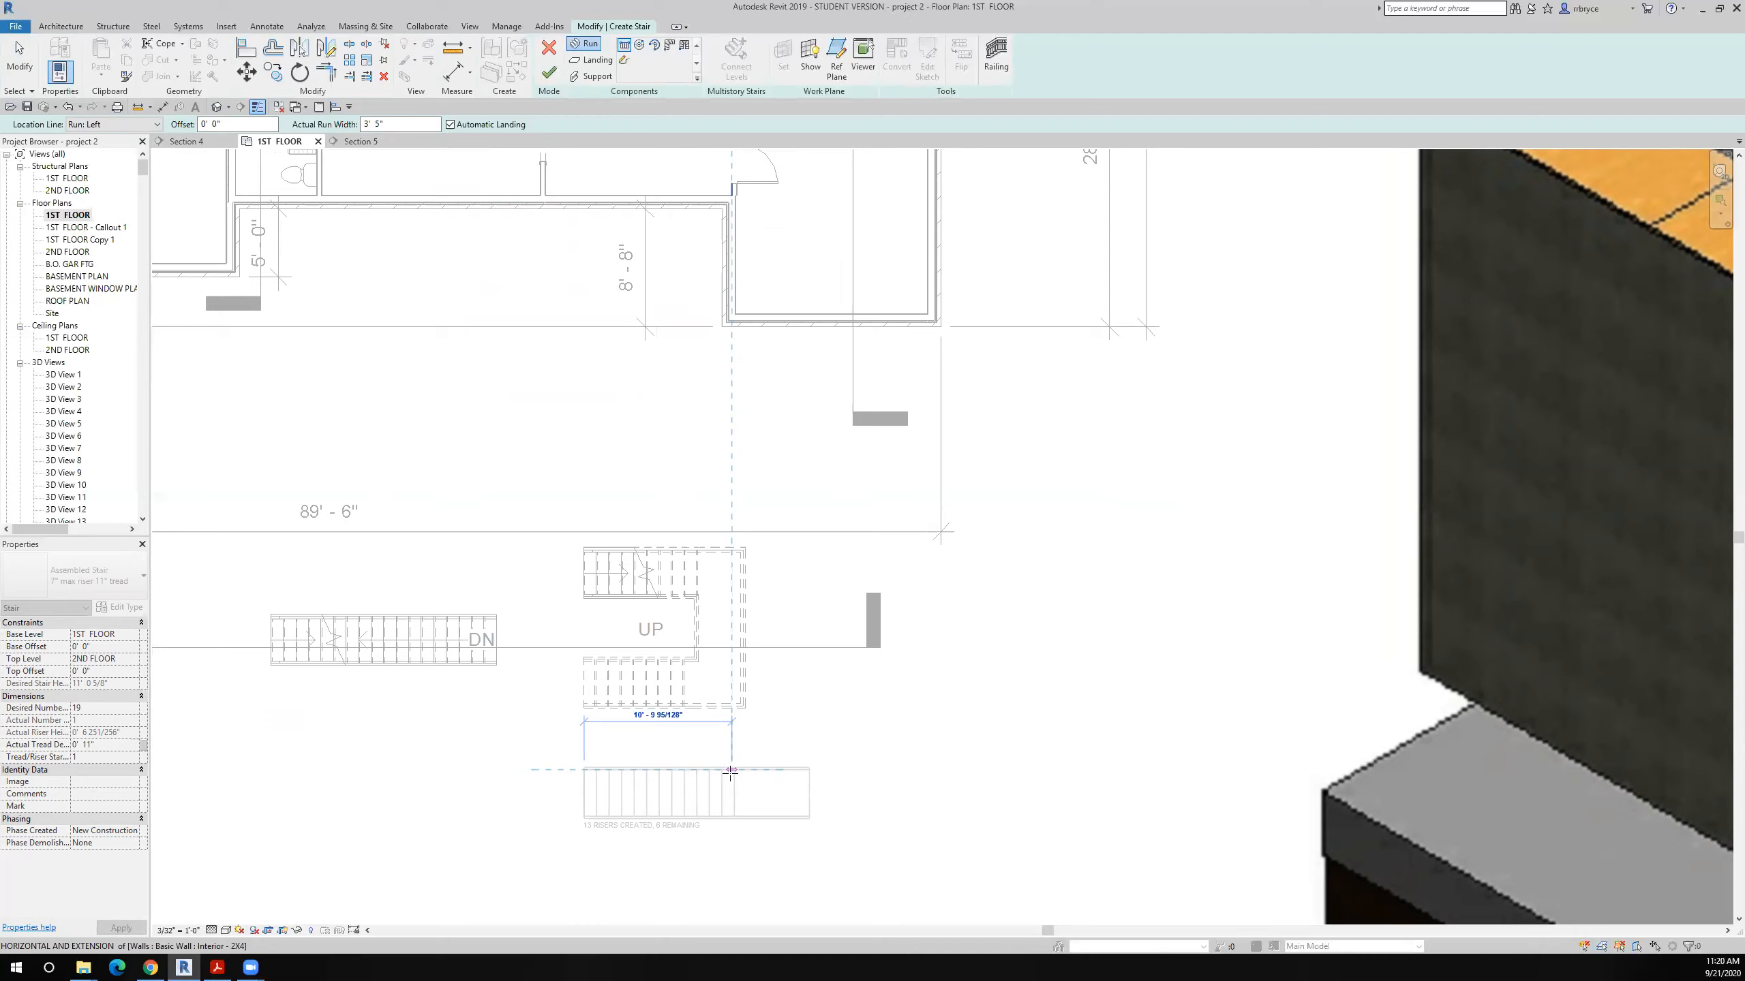
left_click(684, 768)
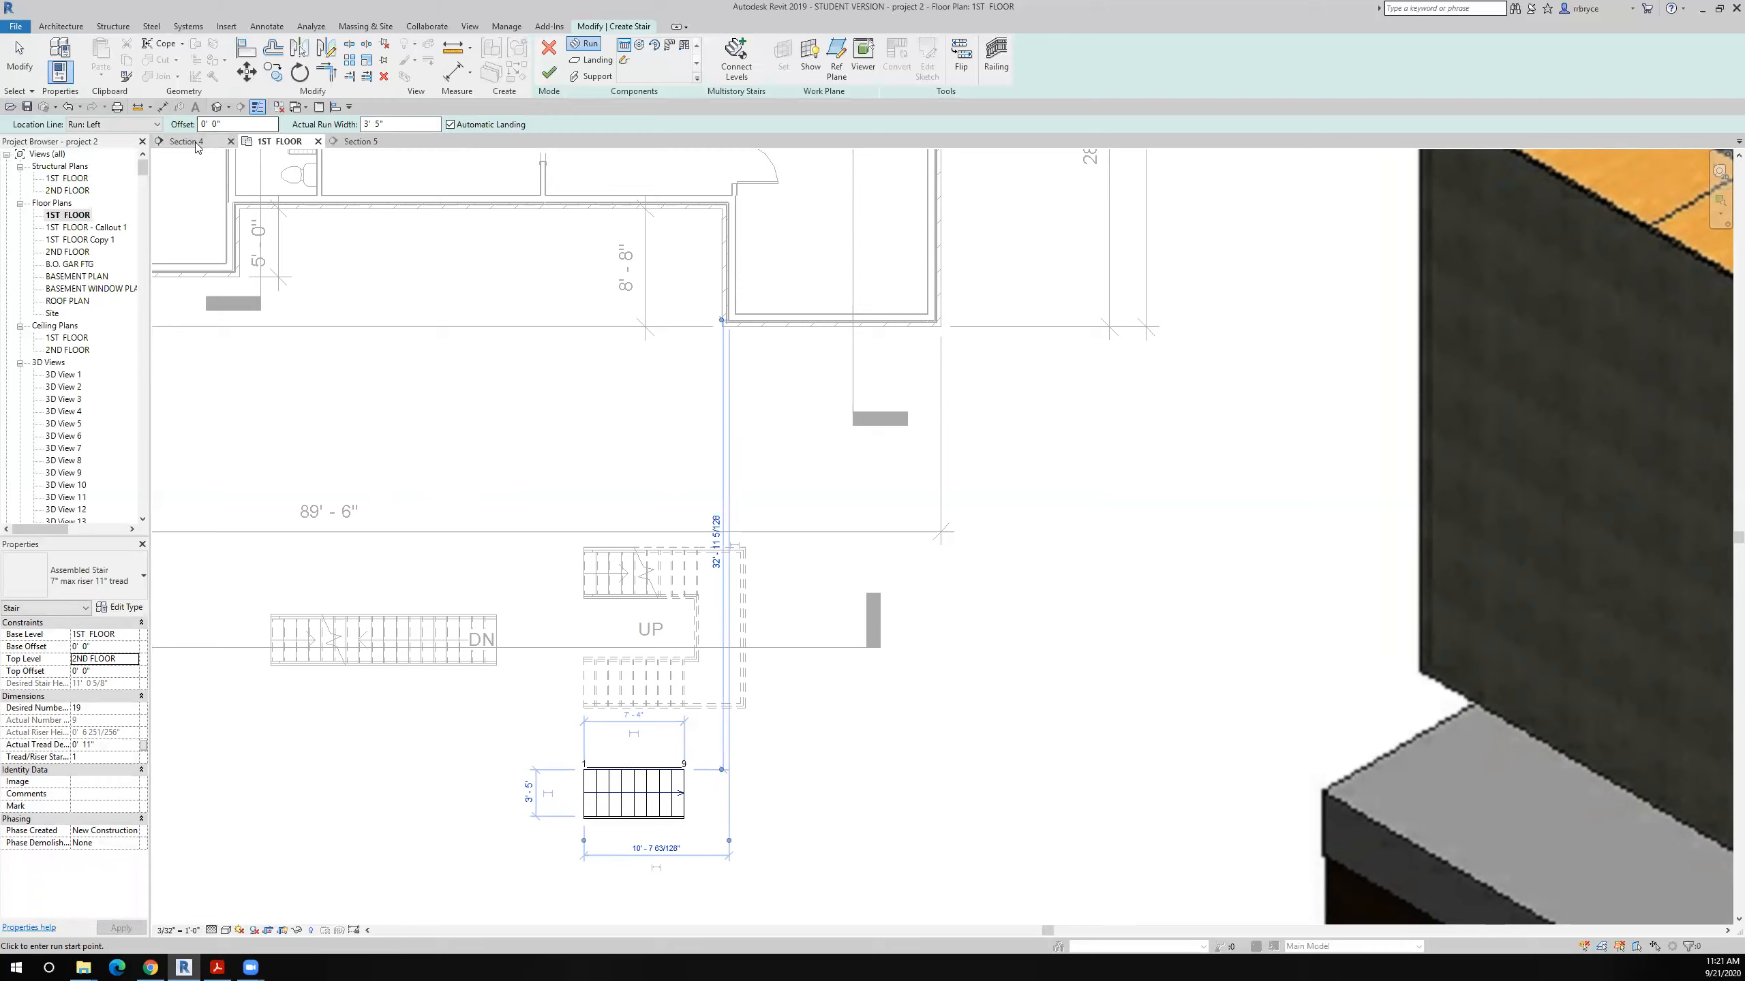
Step: Draw the return run of the remaining 10 risers against the first run's lower edge with location line Run: Right, and finish the stair
left_click(157, 128)
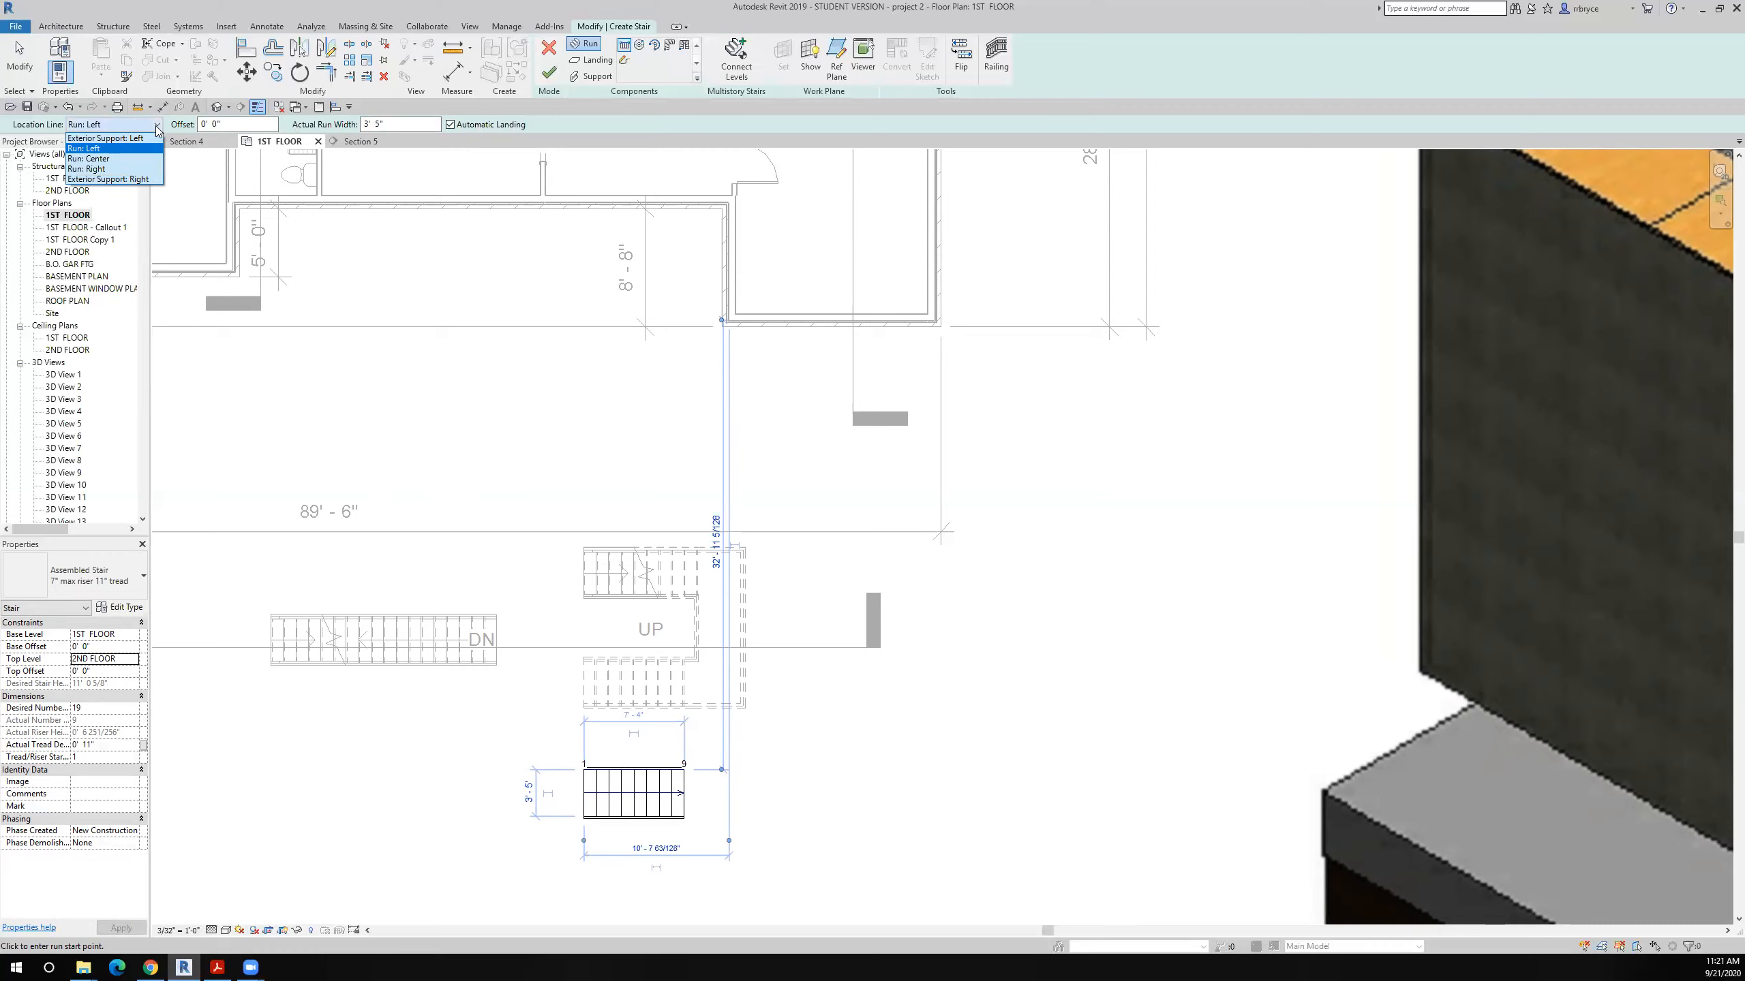
left_click(129, 169)
scroll(687, 824, "up", 3)
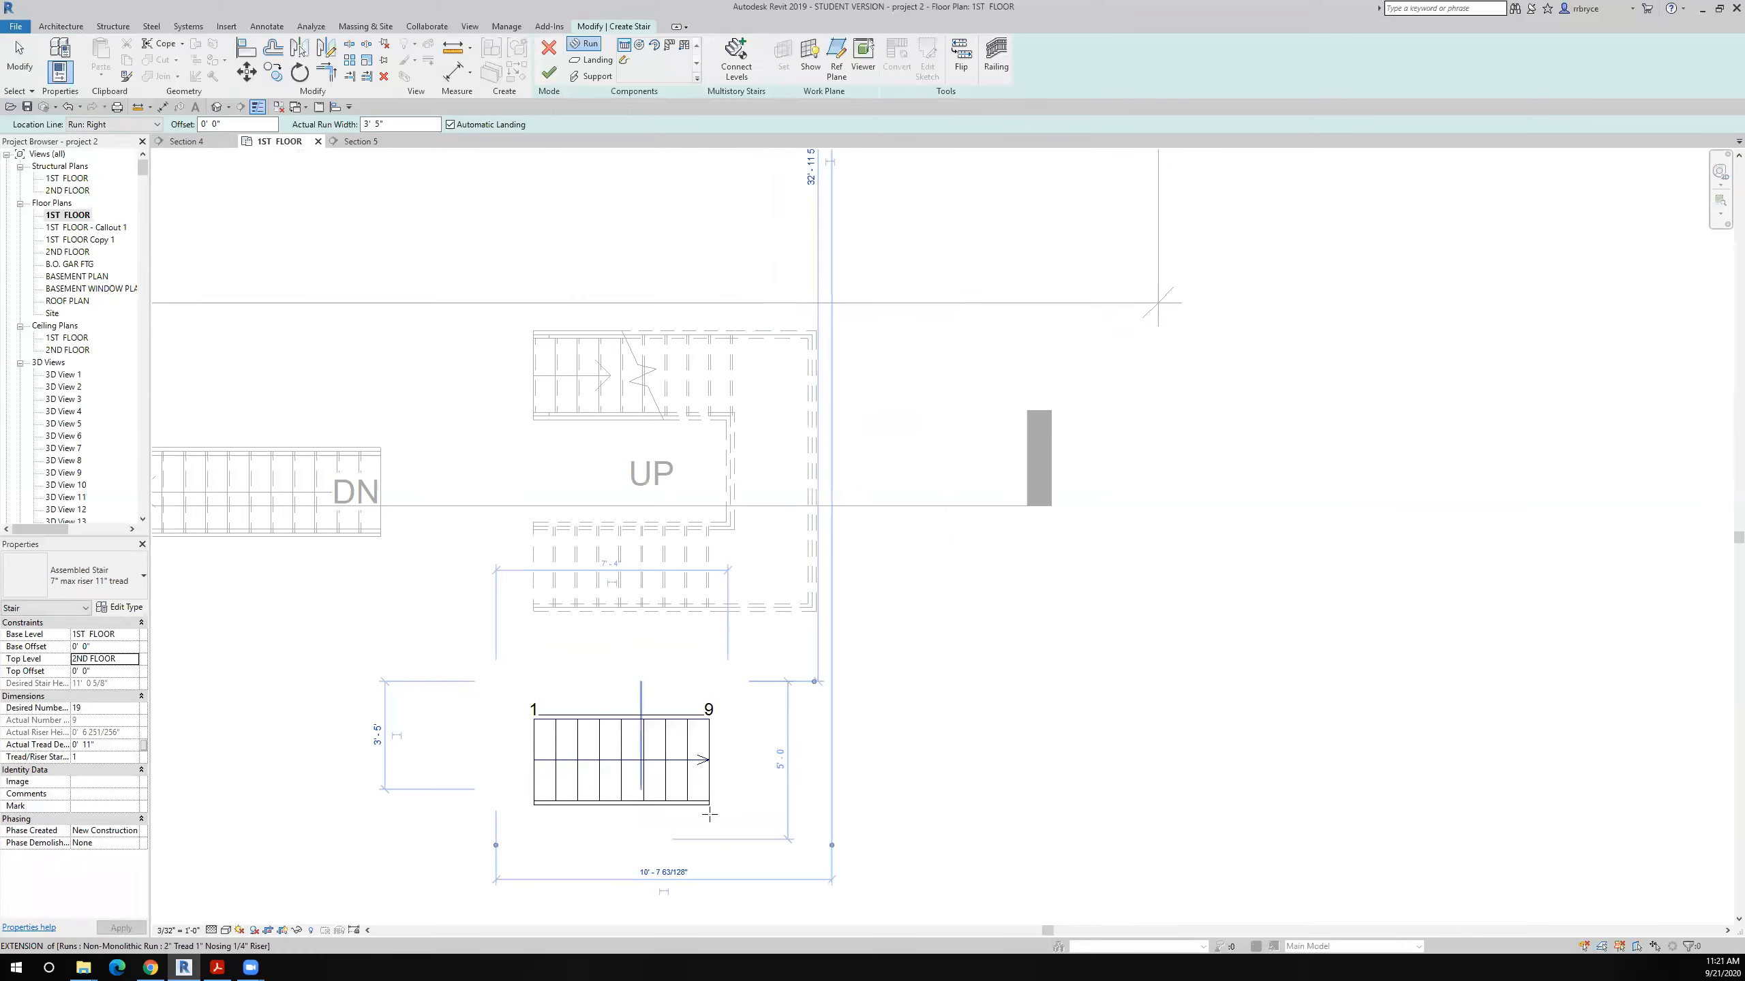
left_click(727, 795)
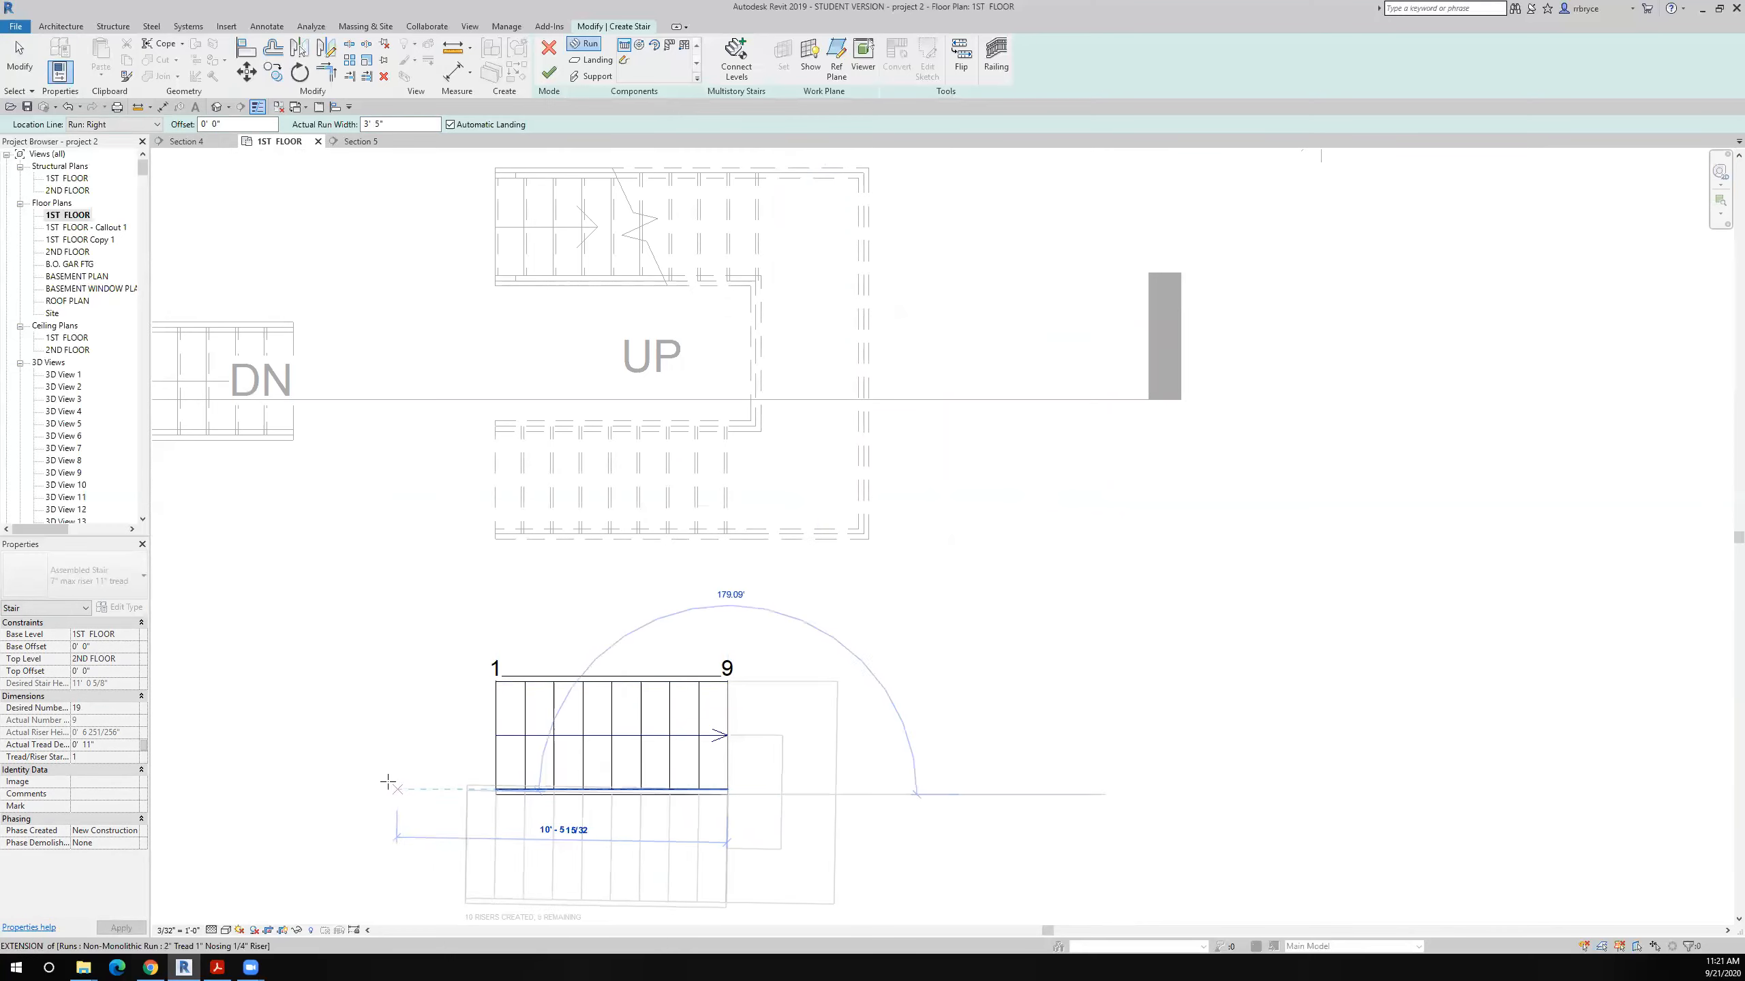
scroll(385, 795, "down", 1)
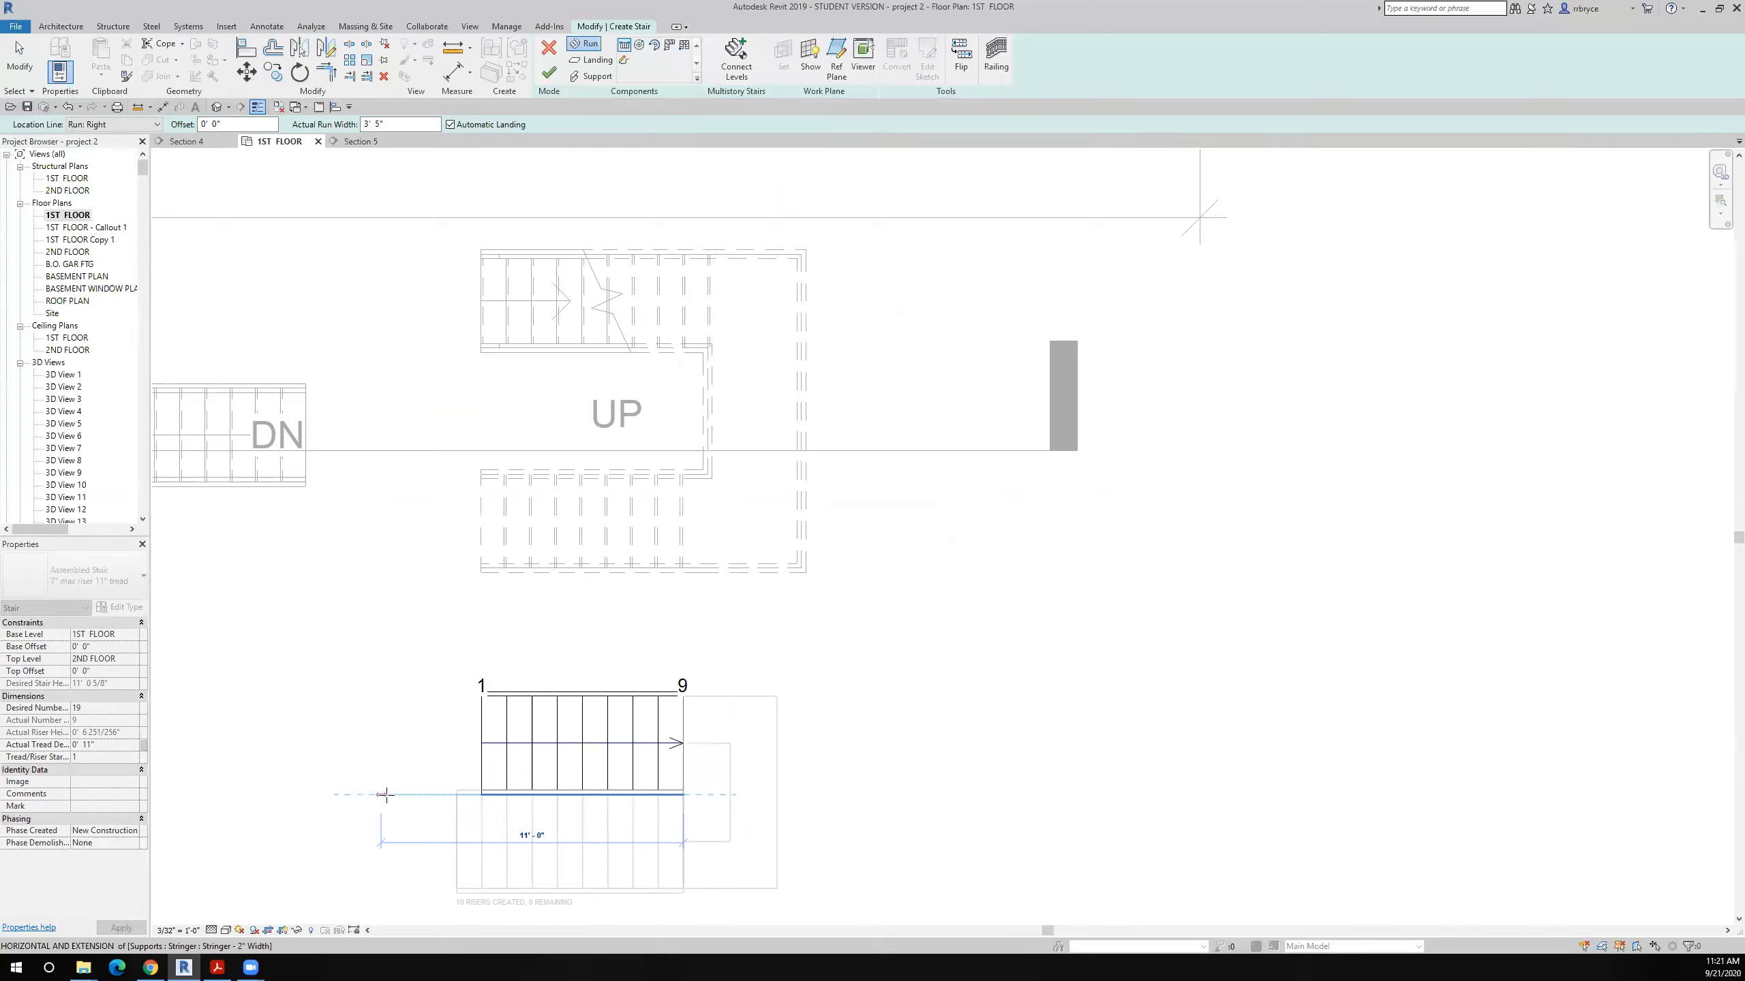
left_click(386, 795)
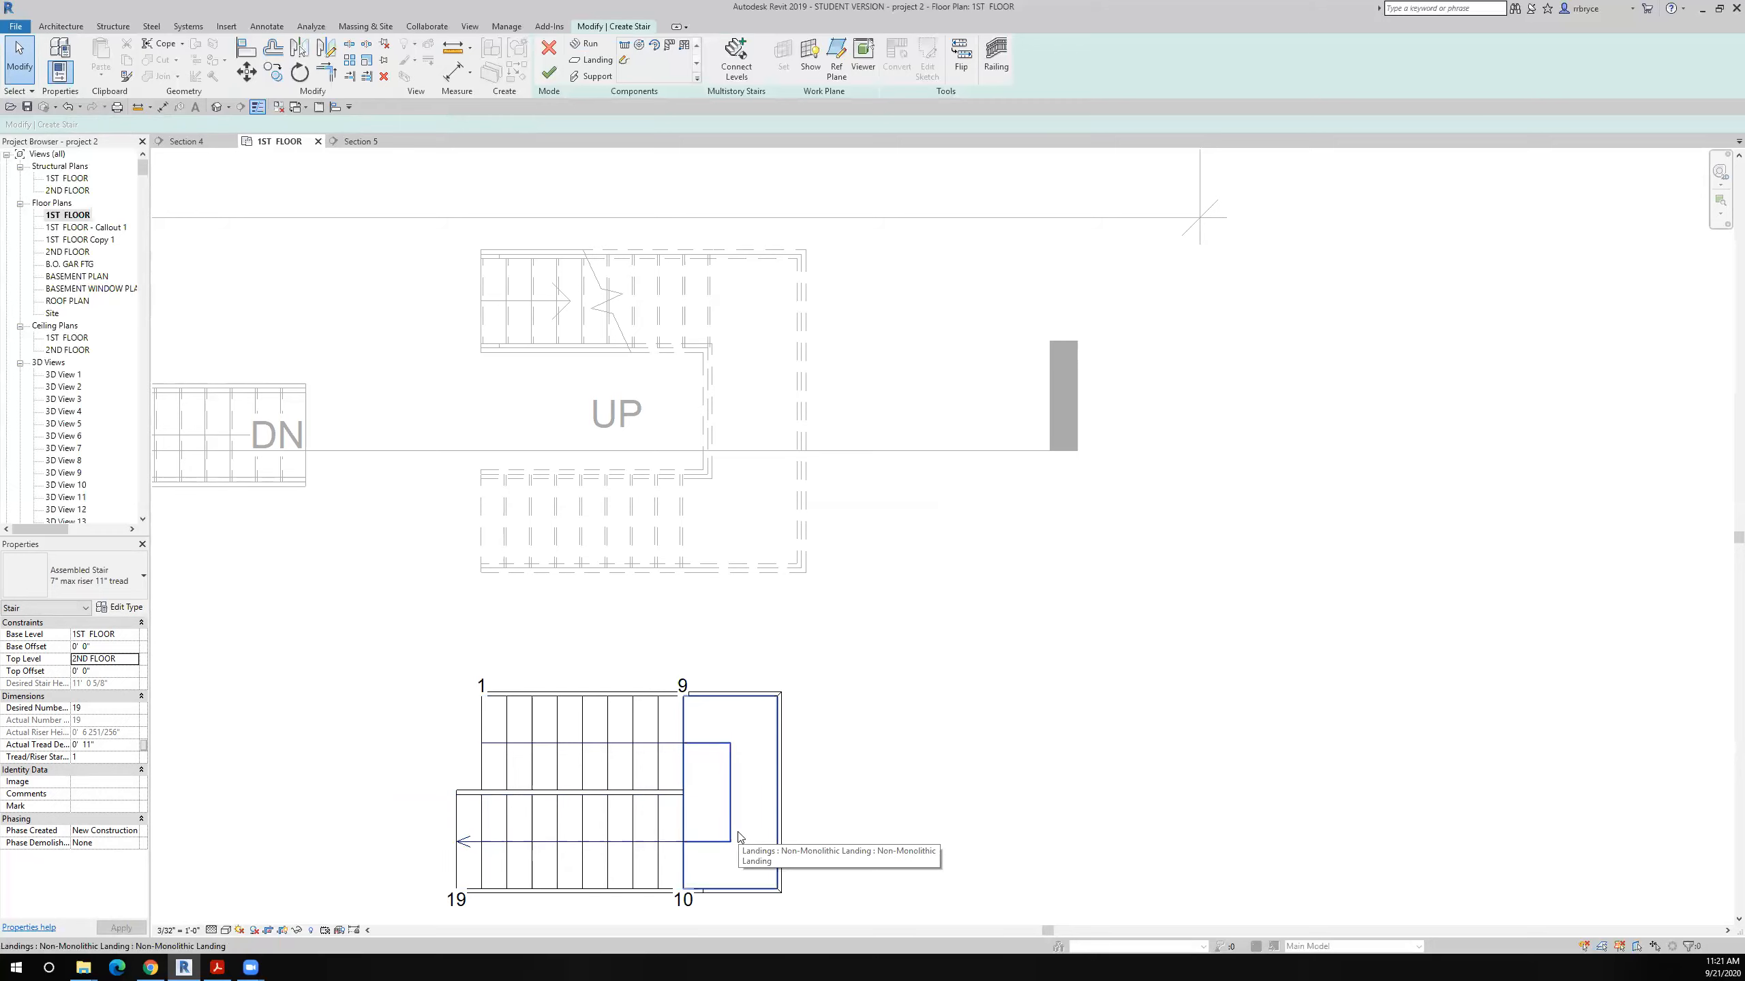
left_click(549, 74)
Step: Move the Section 5 line down through the new stair's lower run and shorten its view depth to about 4' 7"
scroll(915, 572, "down", 3)
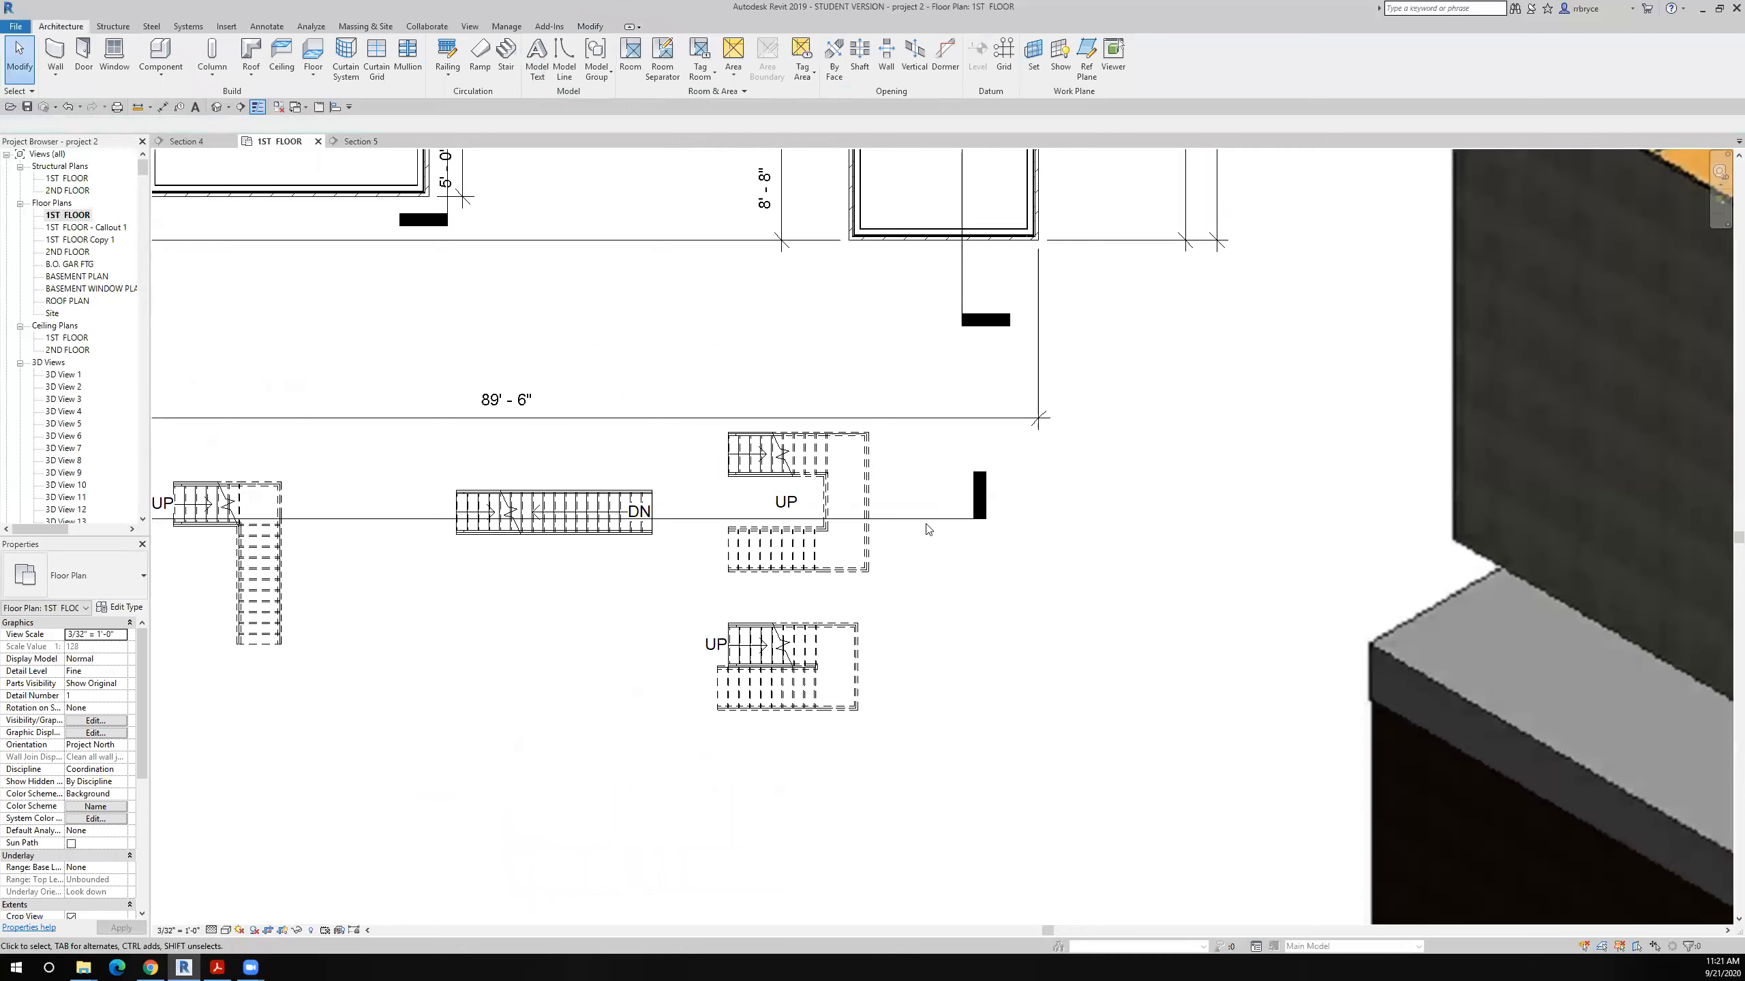
left_click_drag(928, 529, 924, 649)
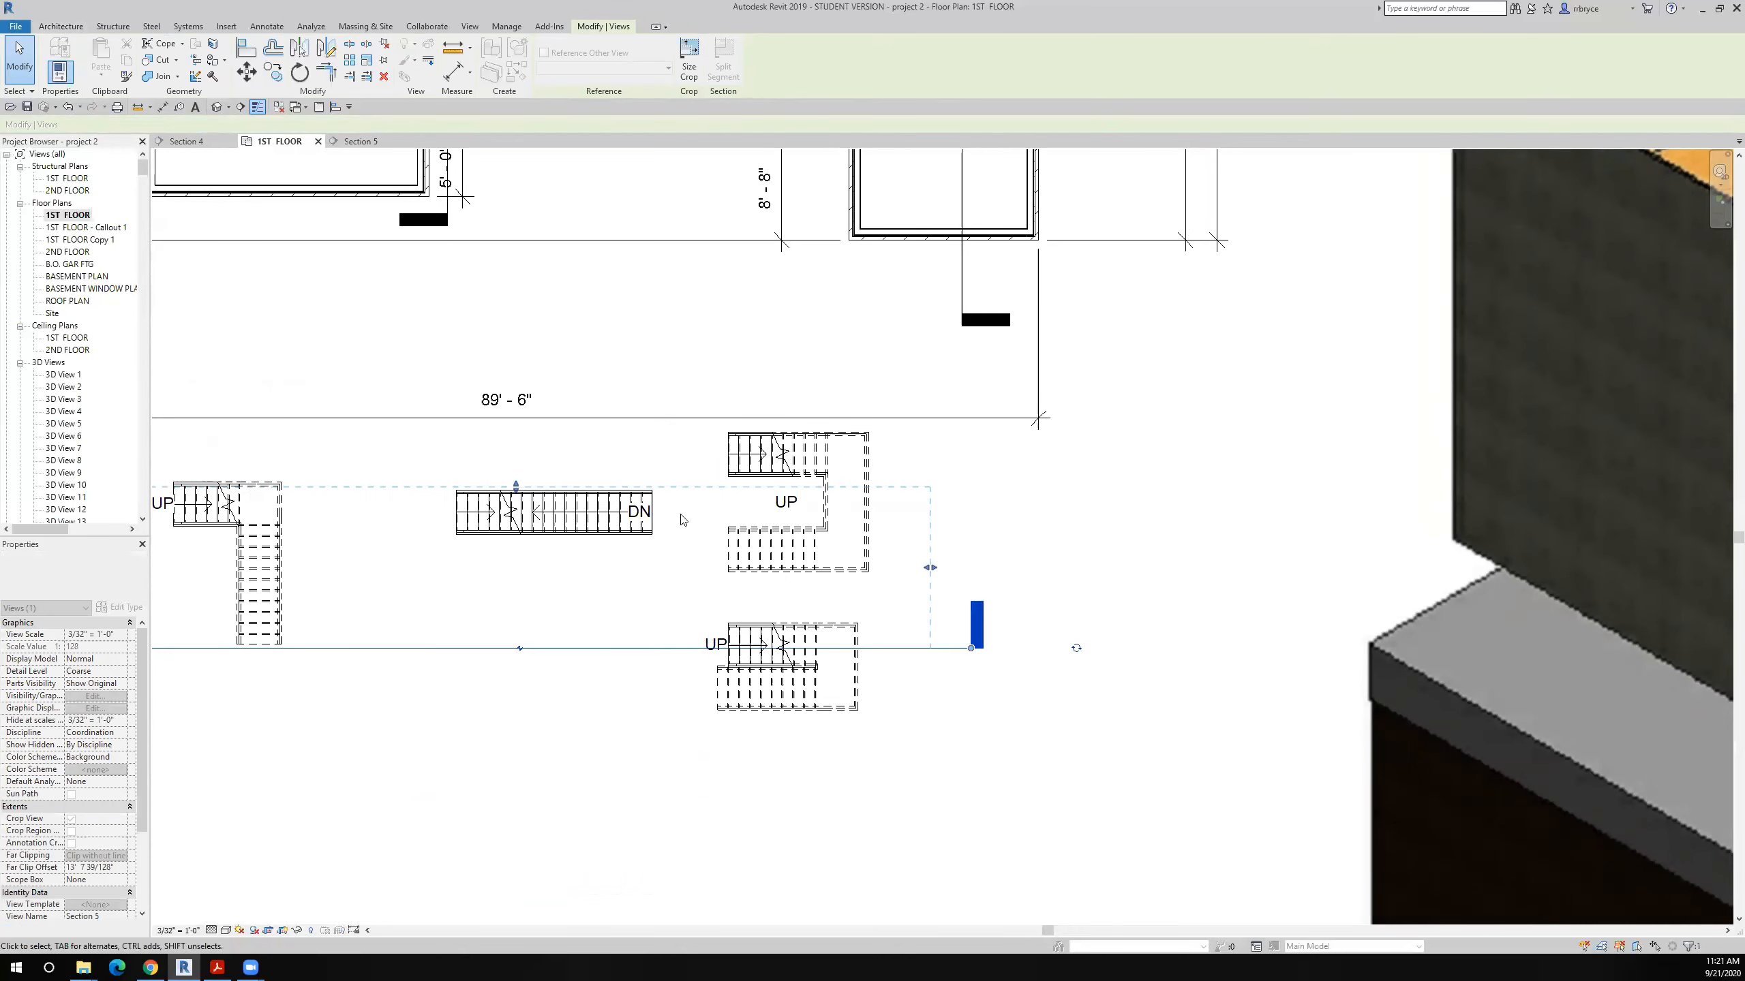
left_click_drag(516, 485, 488, 593)
left_click_drag(878, 645, 888, 682)
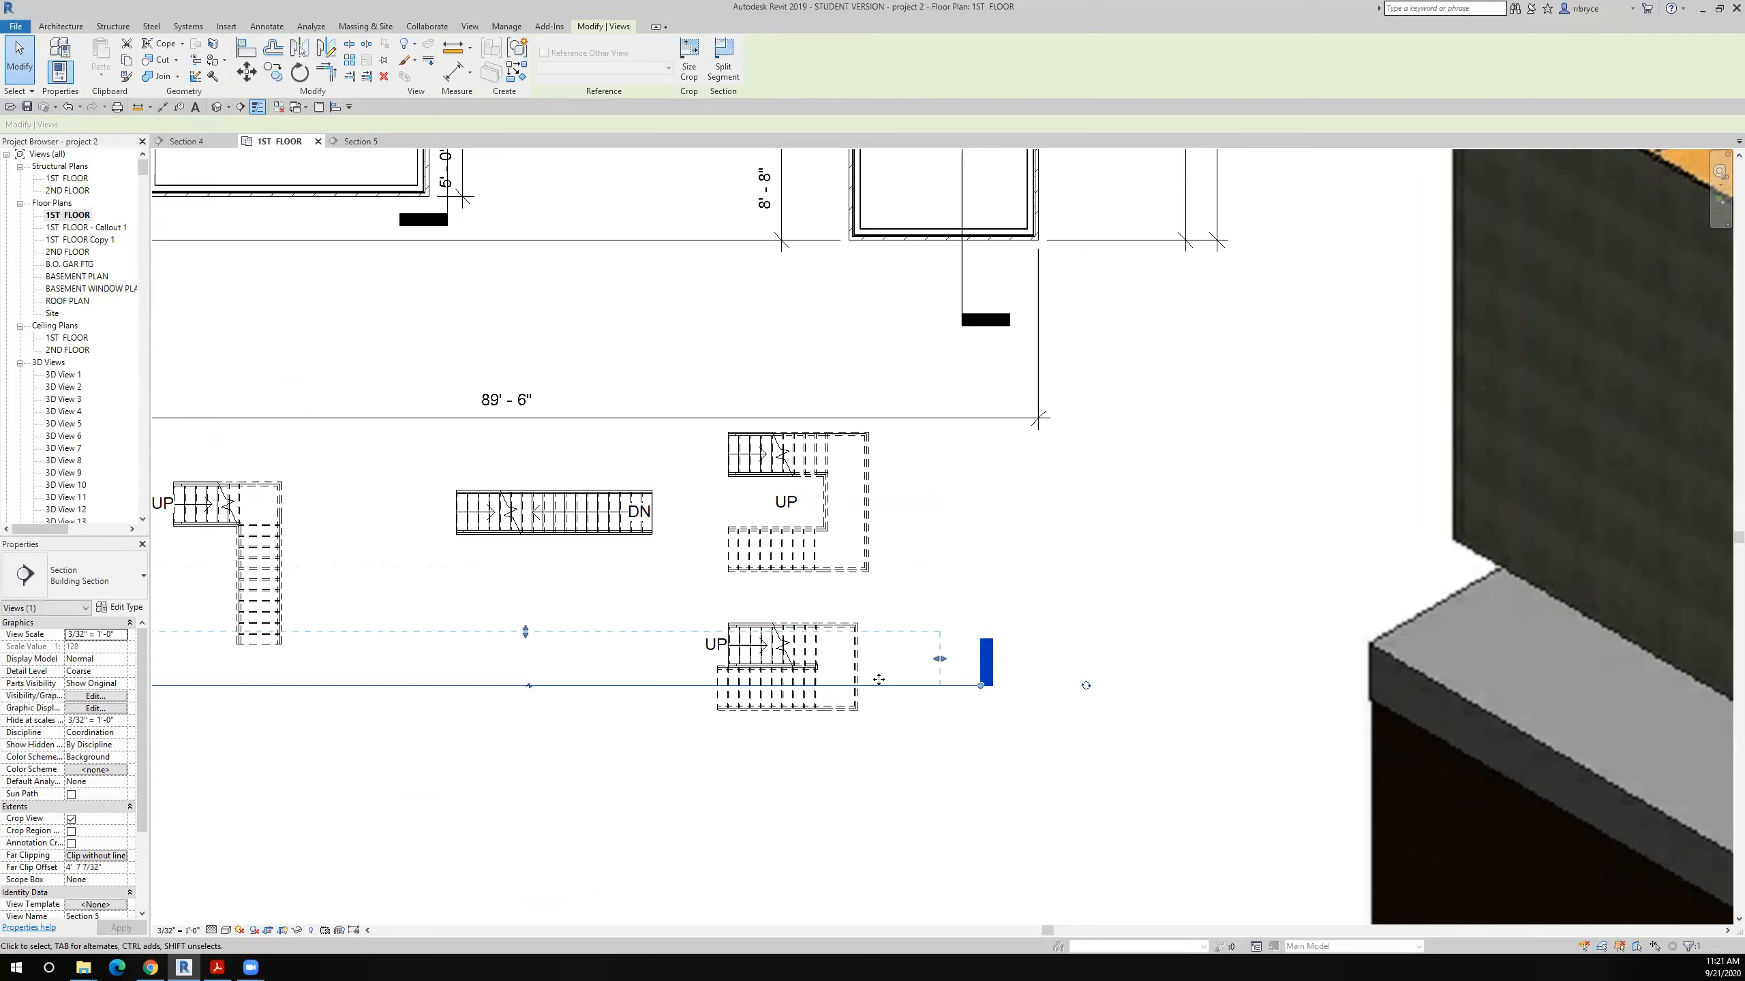
Step: Open the Section 5 view from its section line to inspect the new stair, and return to the 1ST FLOOR plan
right_click(883, 682)
left_click(941, 404)
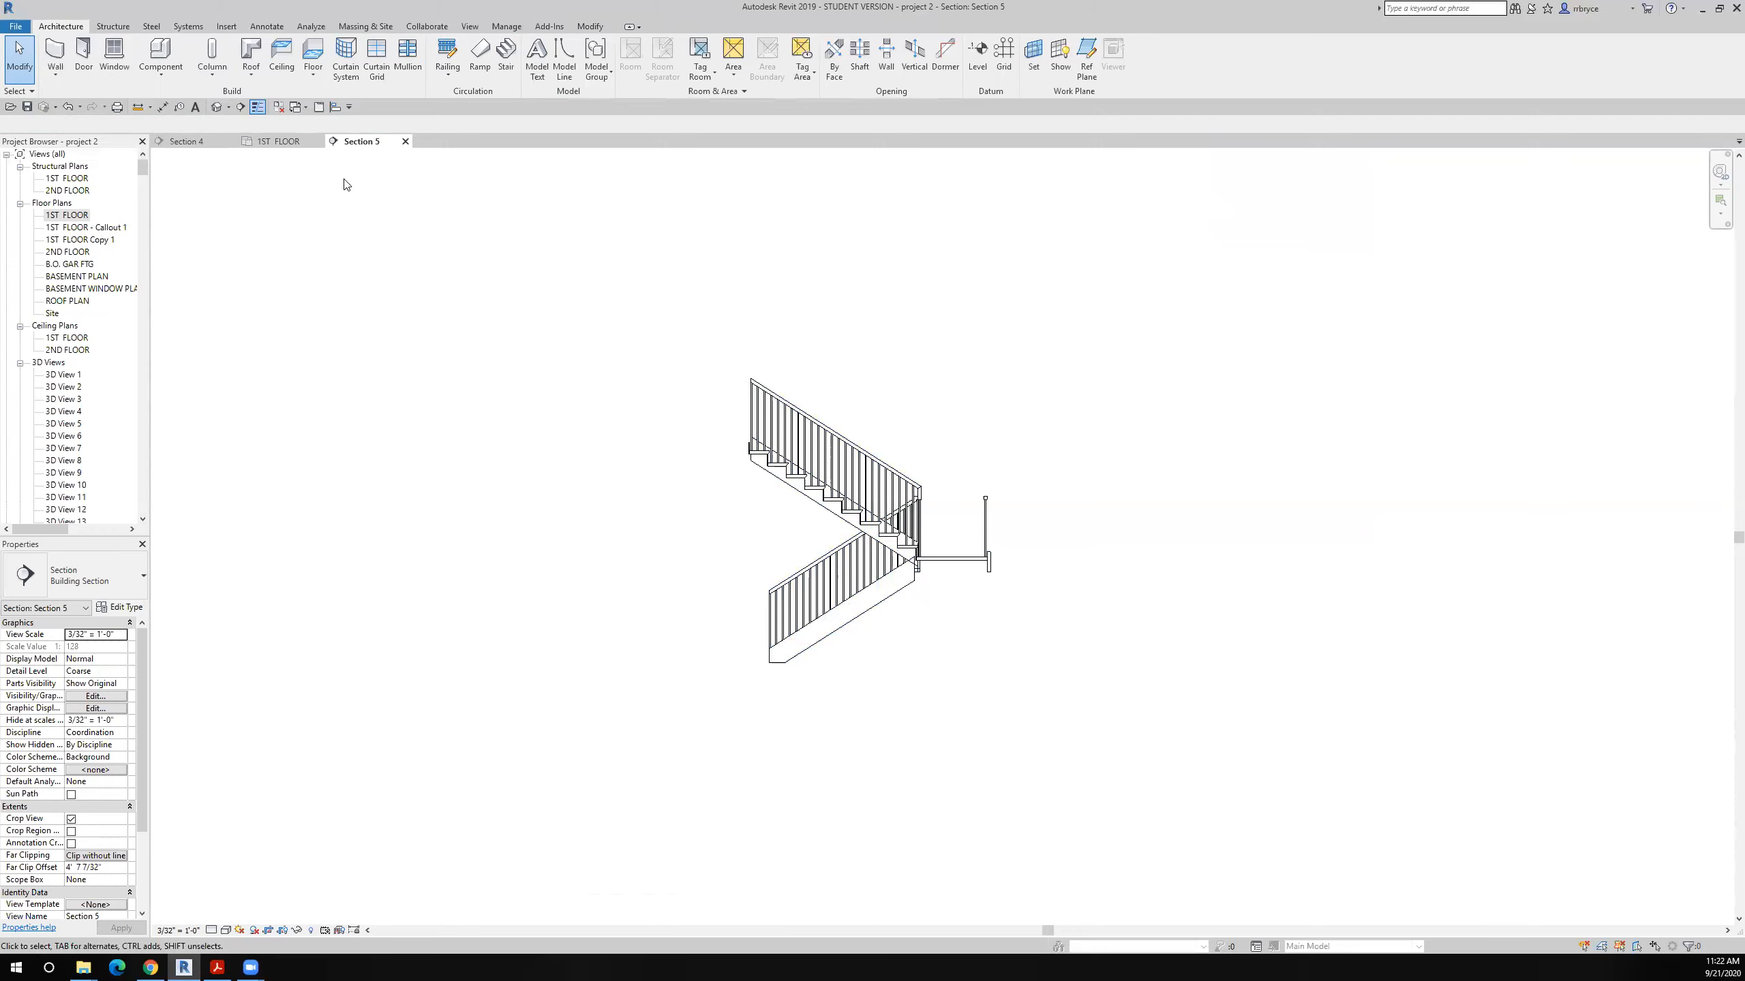
left_click(281, 141)
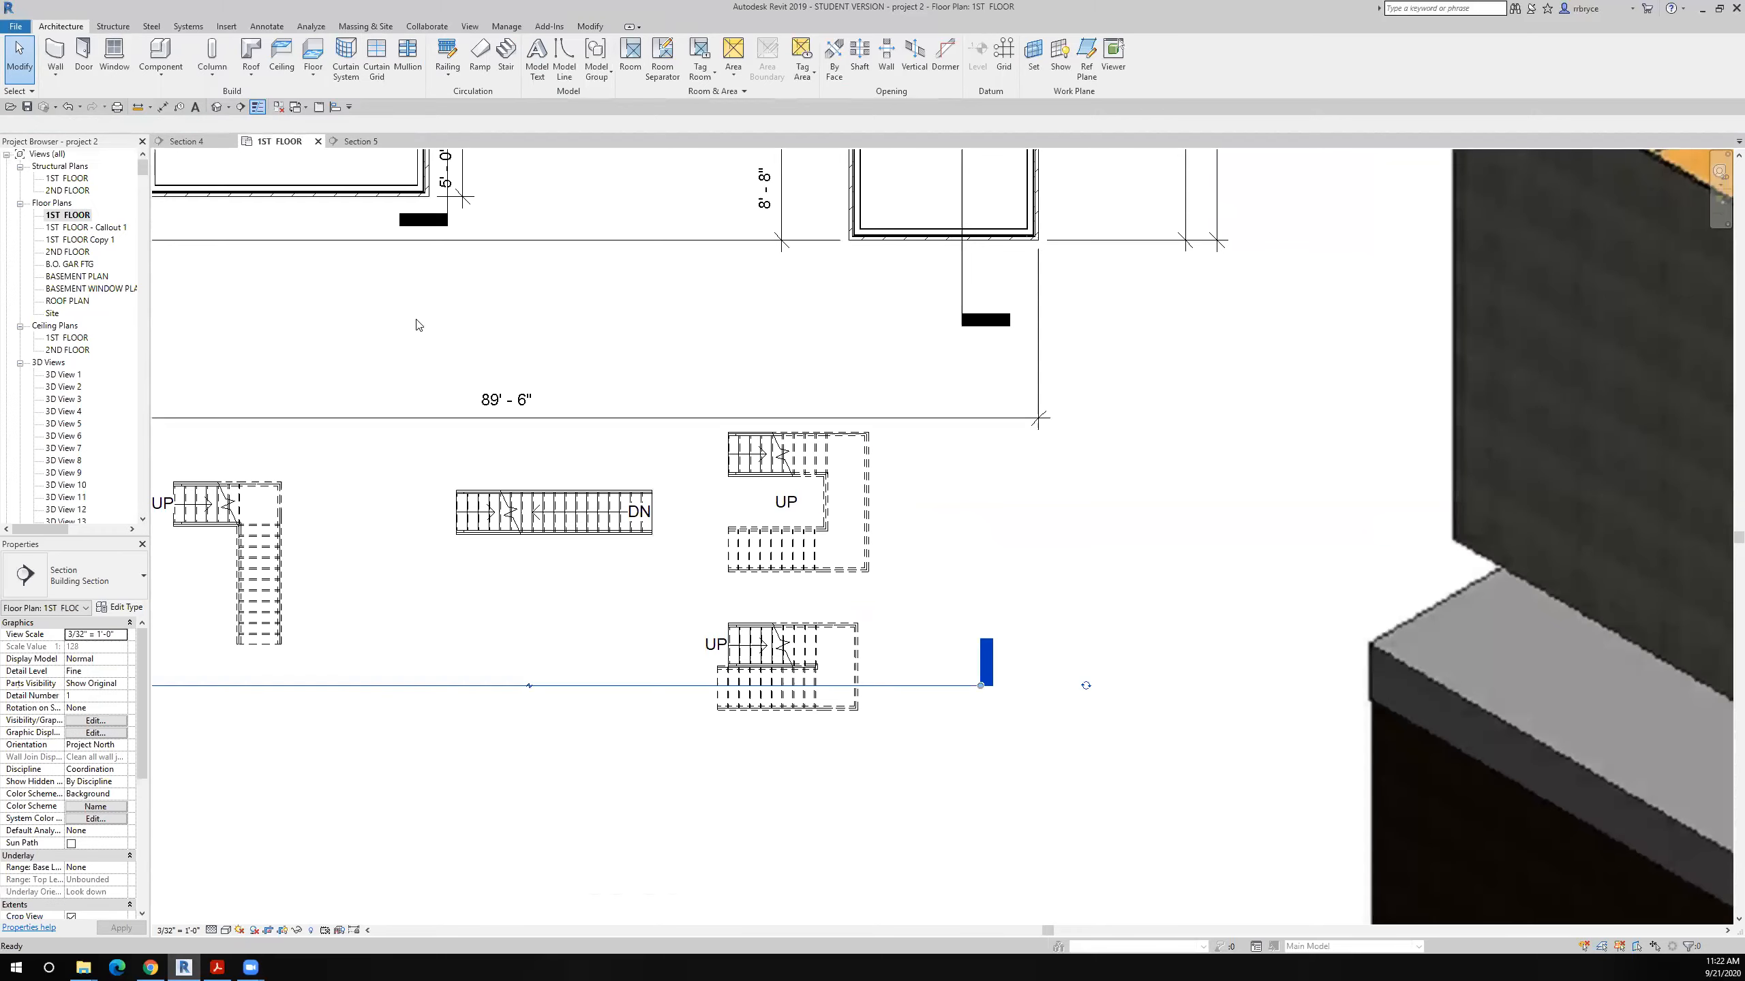
Step: Start a new stair in the 1ST FLOOR plan with base level B.O. BSMT WALL and a base offset of 4"
scroll(779, 618, "down", 2)
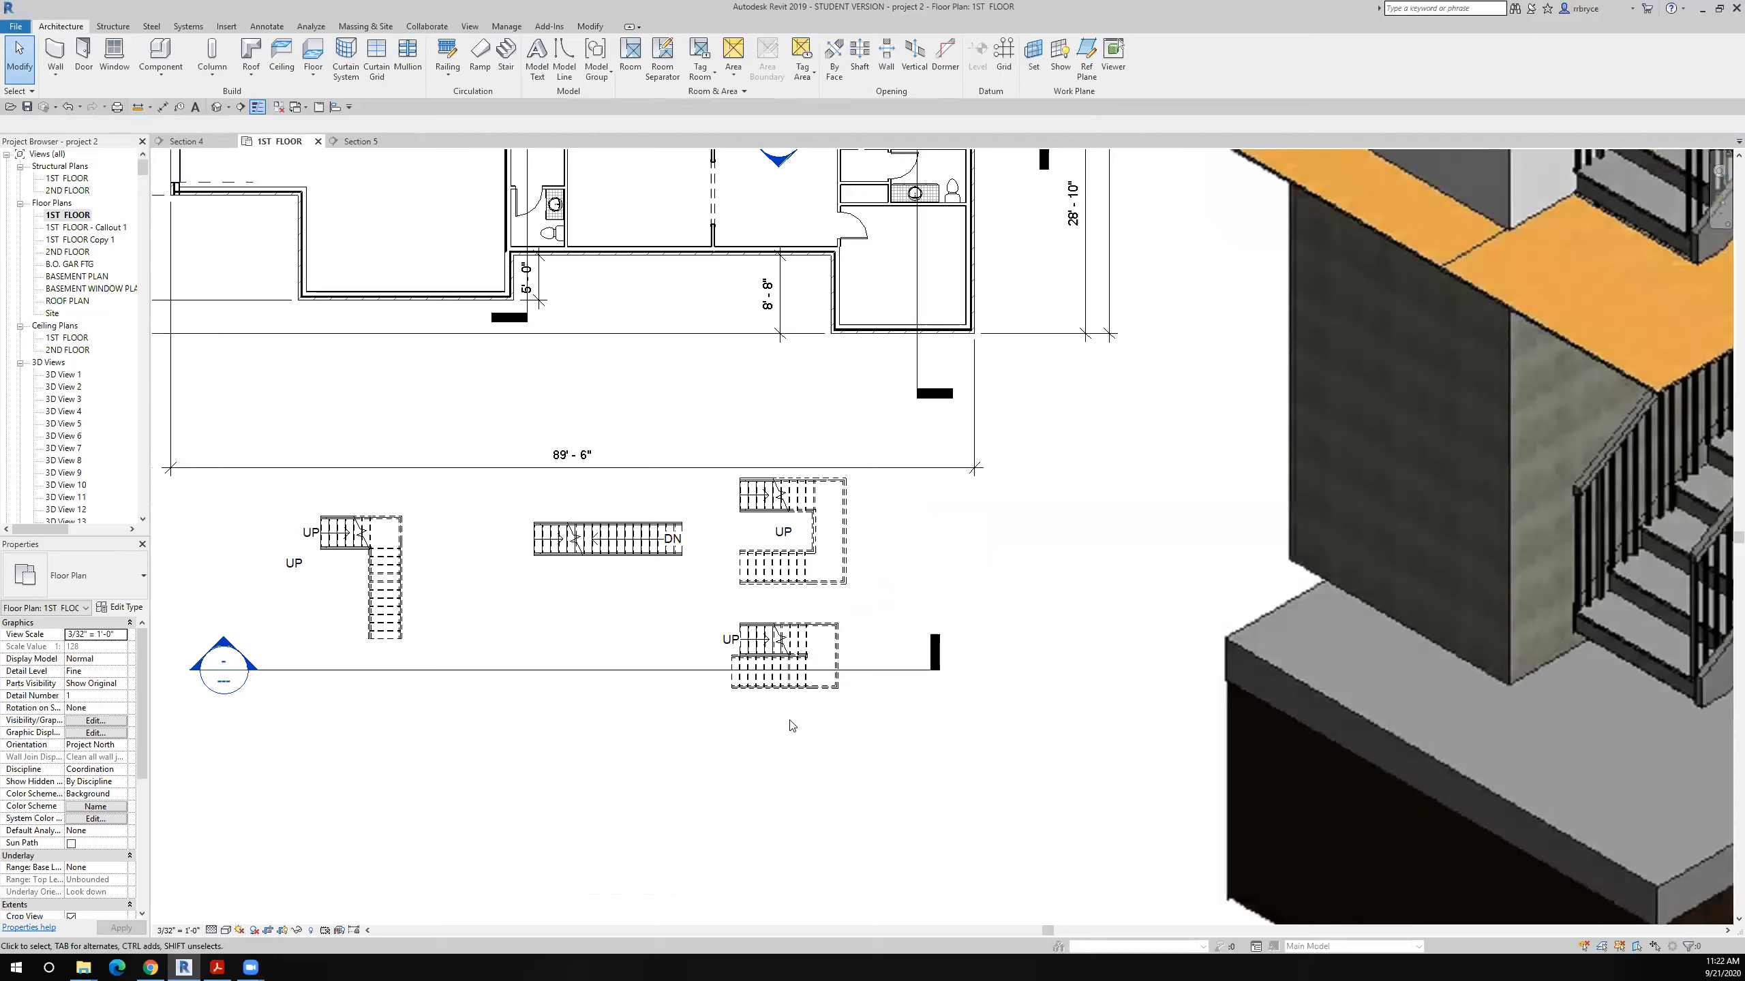
scroll(789, 720, "up", 3)
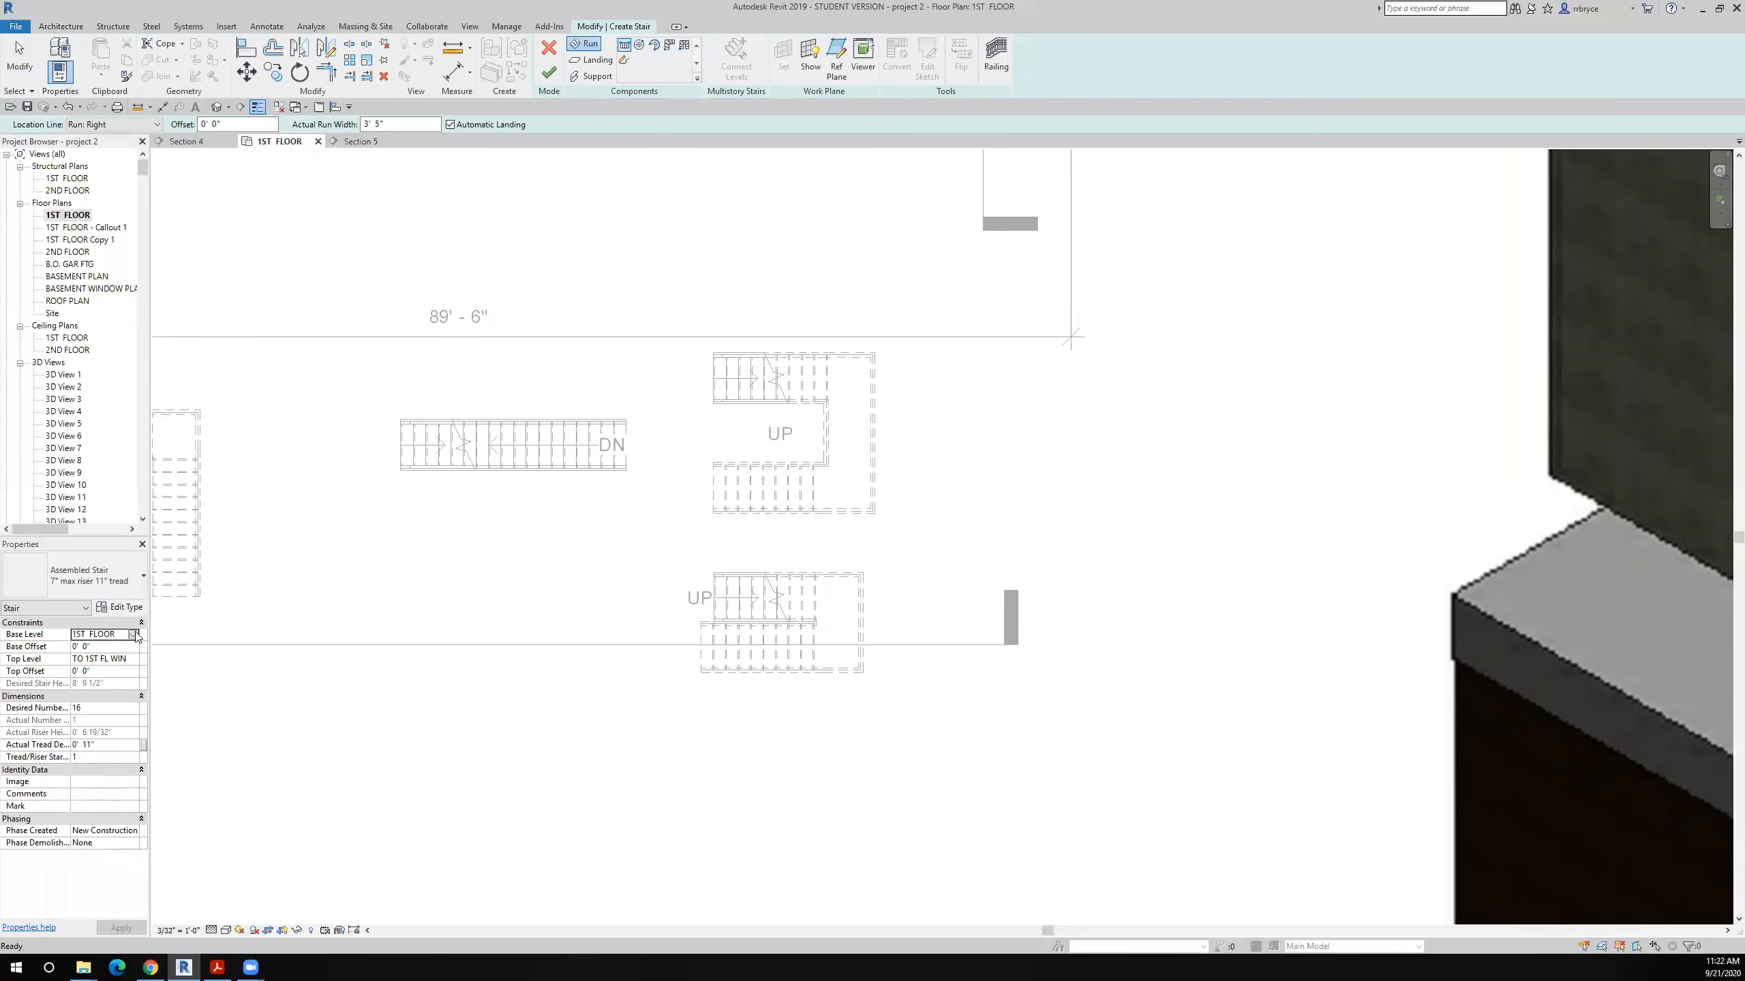
left_click(134, 634)
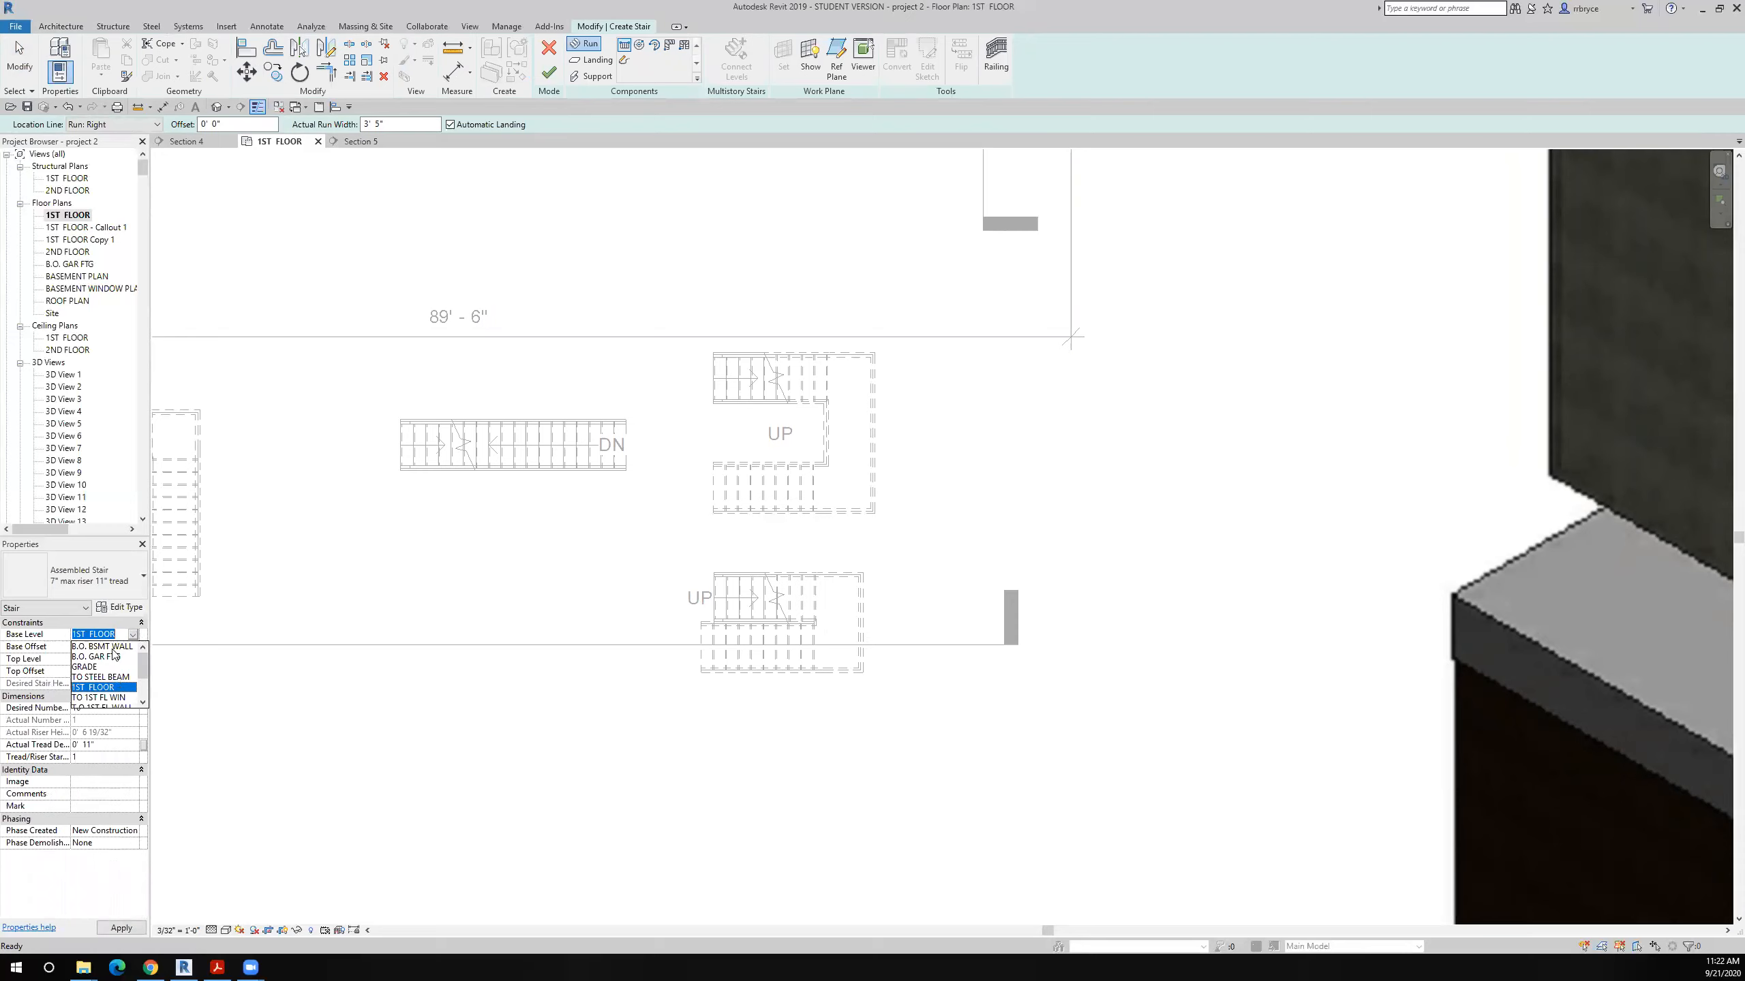
left_click(113, 649)
left_click(113, 647)
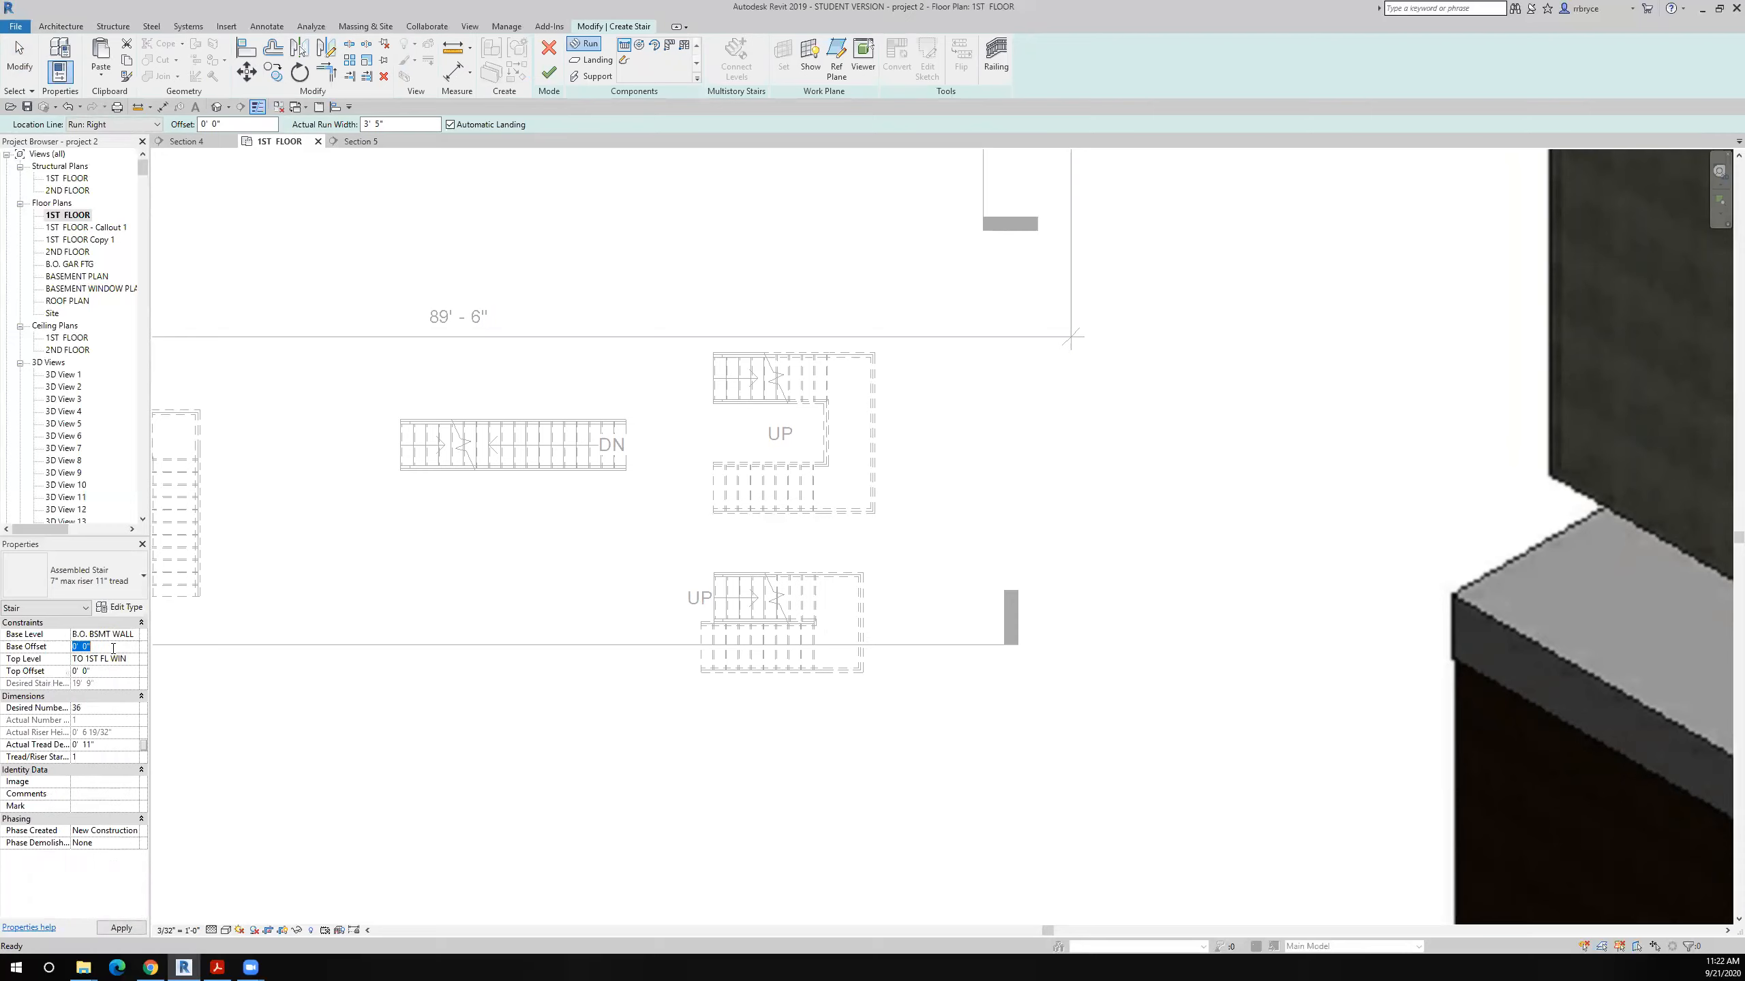
type("4\"")
key("Return")
Step: Set the new stair's top level to 1ST FLOOR with a top offset of 3/4"
left_click(133, 660)
left_click(132, 659)
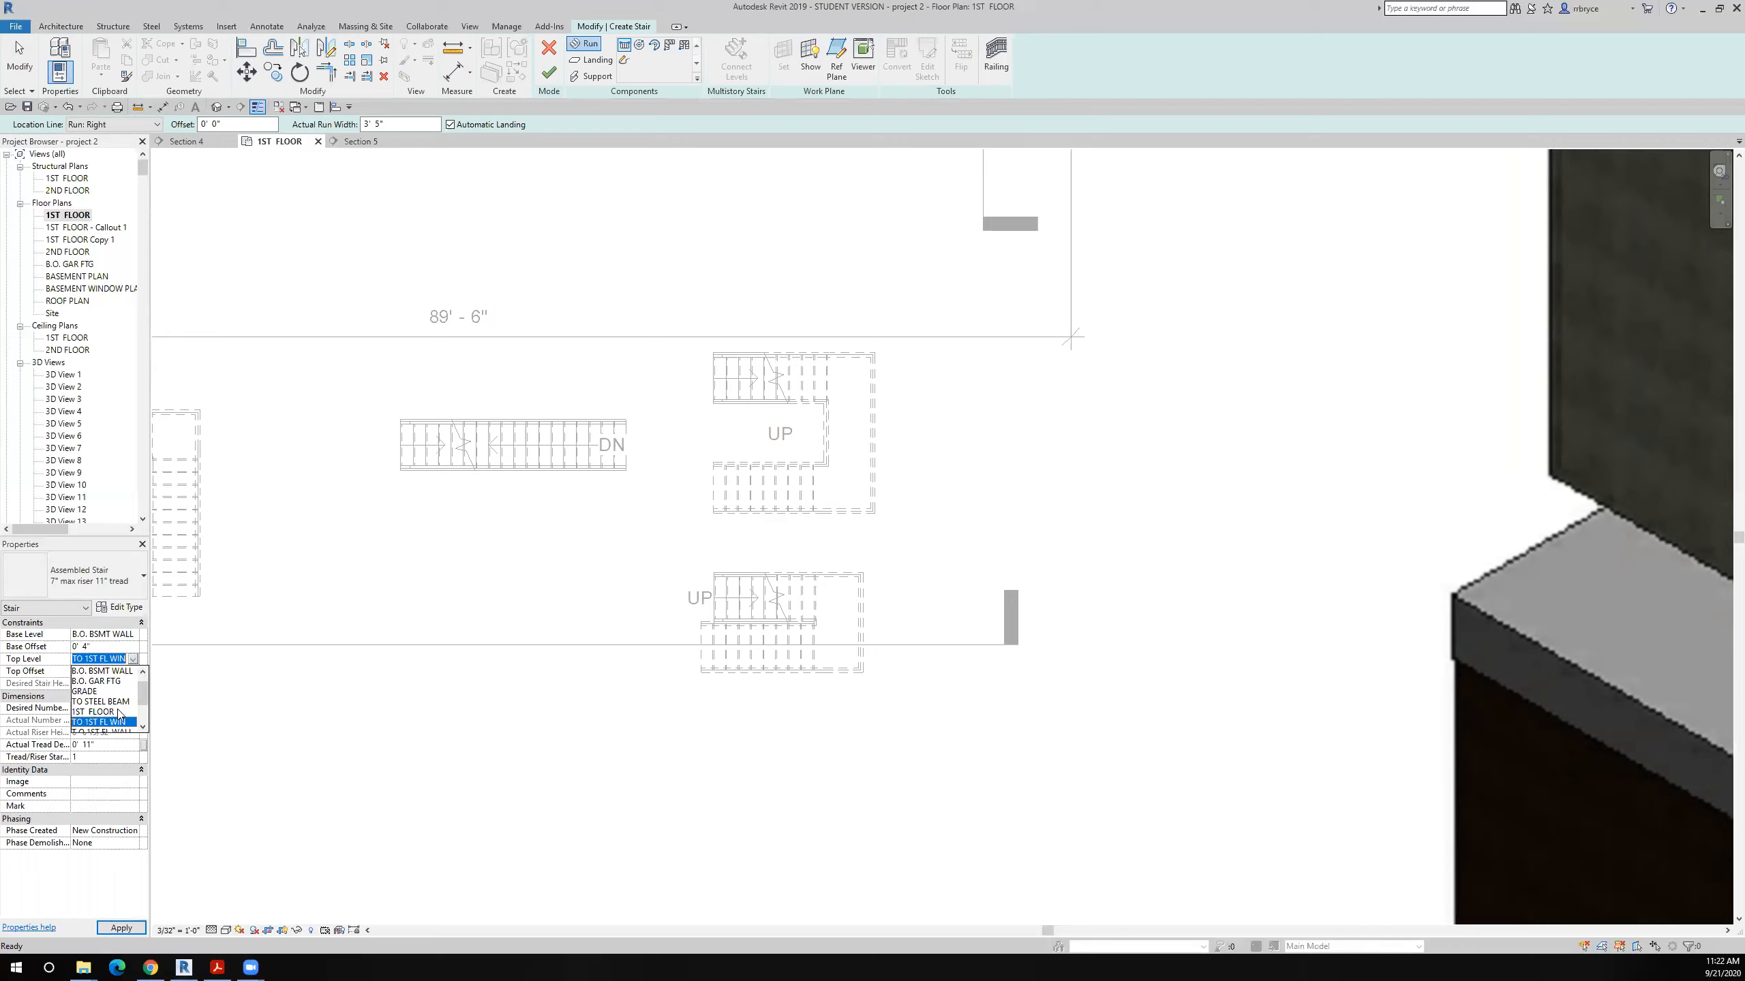
left_click(118, 712)
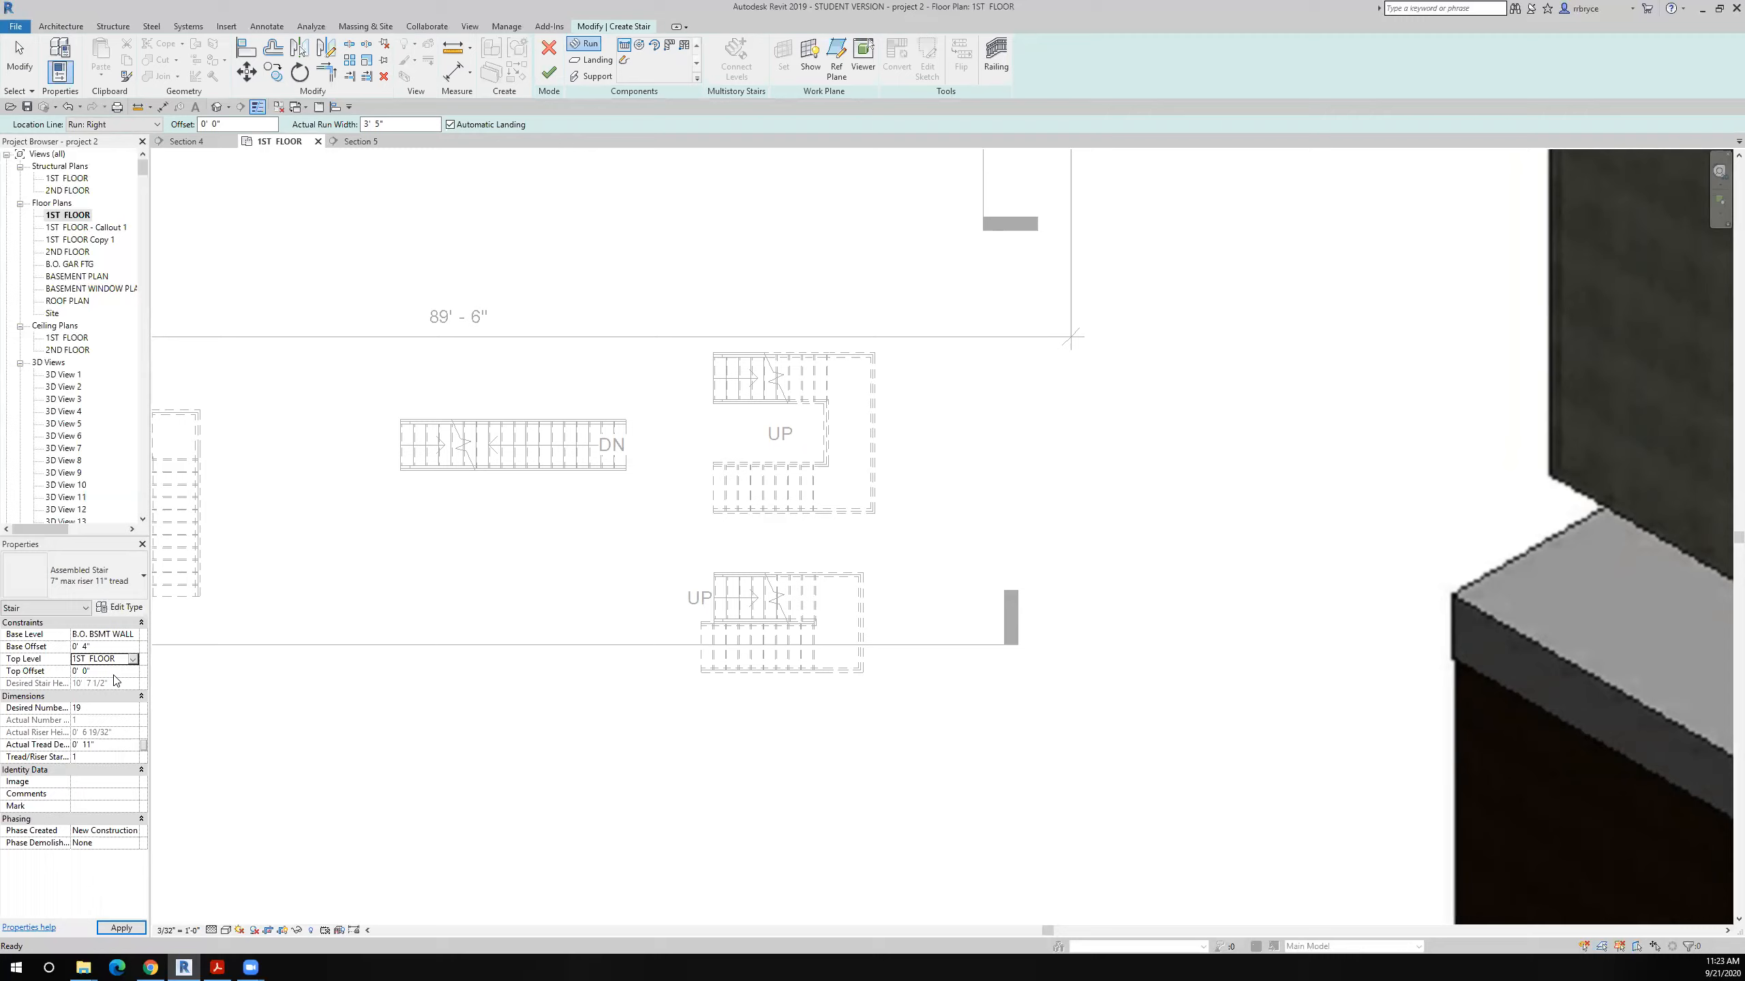
left_click(109, 671)
type("3/4")
key("Return")
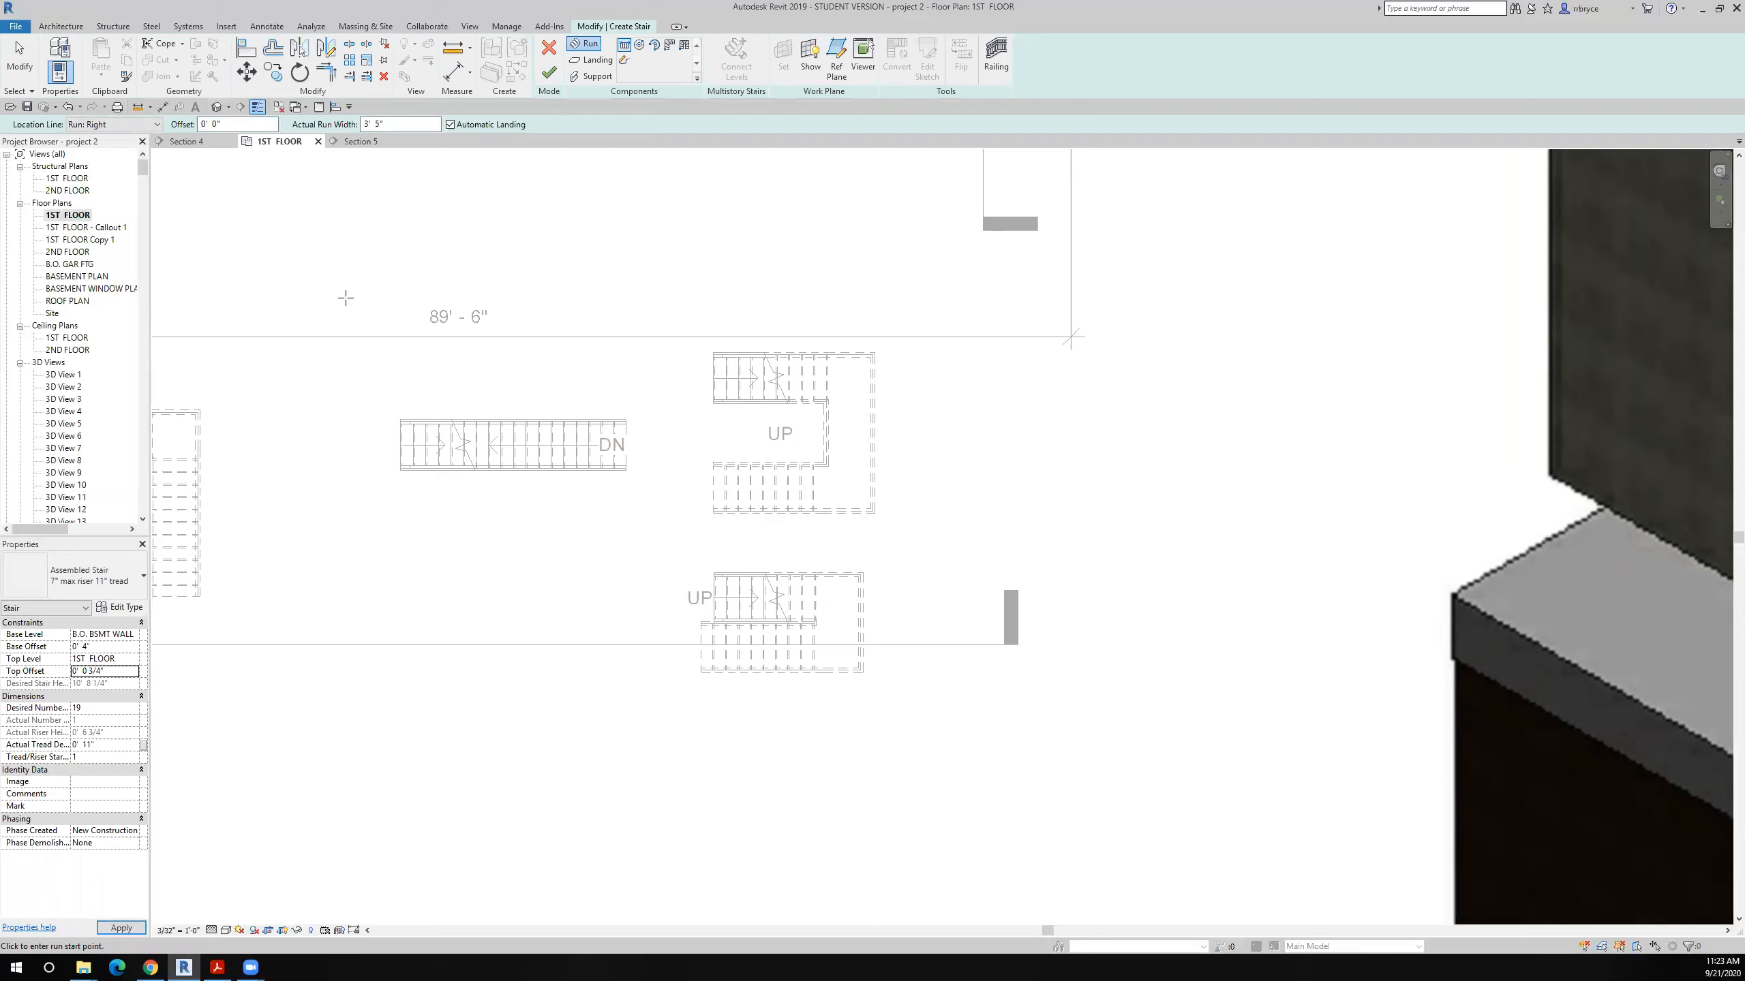
Step: Draw a horizontal first run of 9 risers below the existing lower U-shaped stair, using the Run: Left location line
left_click(157, 125)
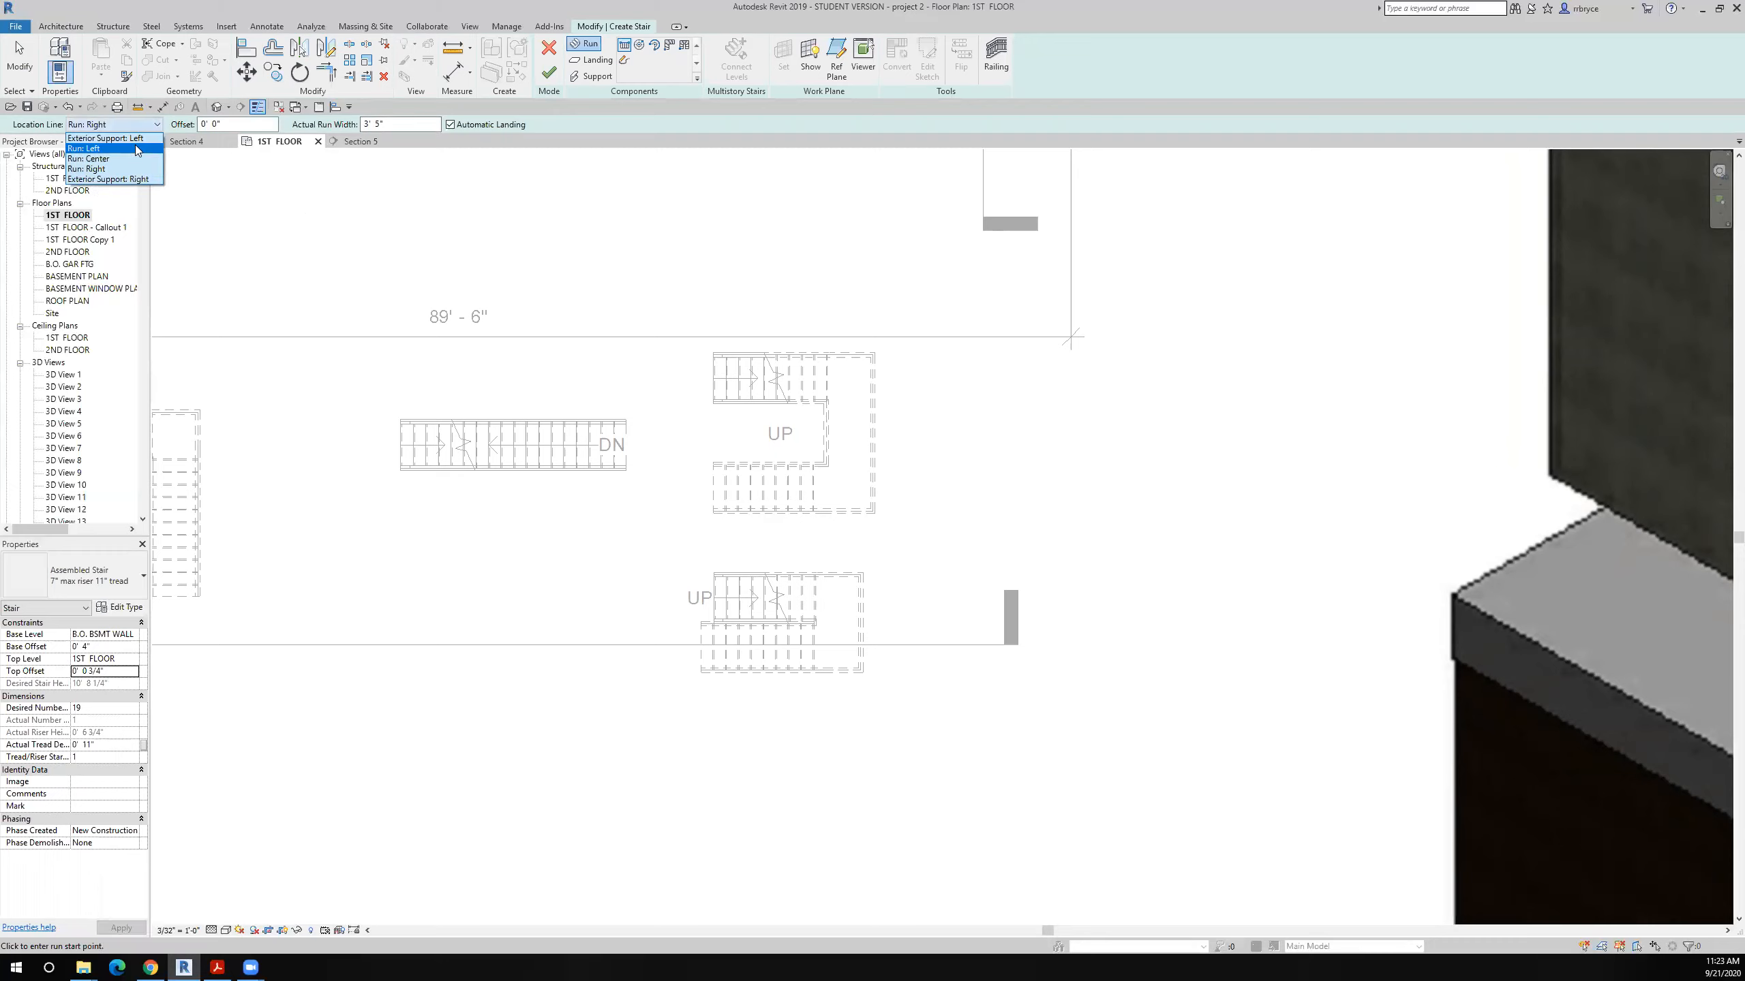
left_click(135, 148)
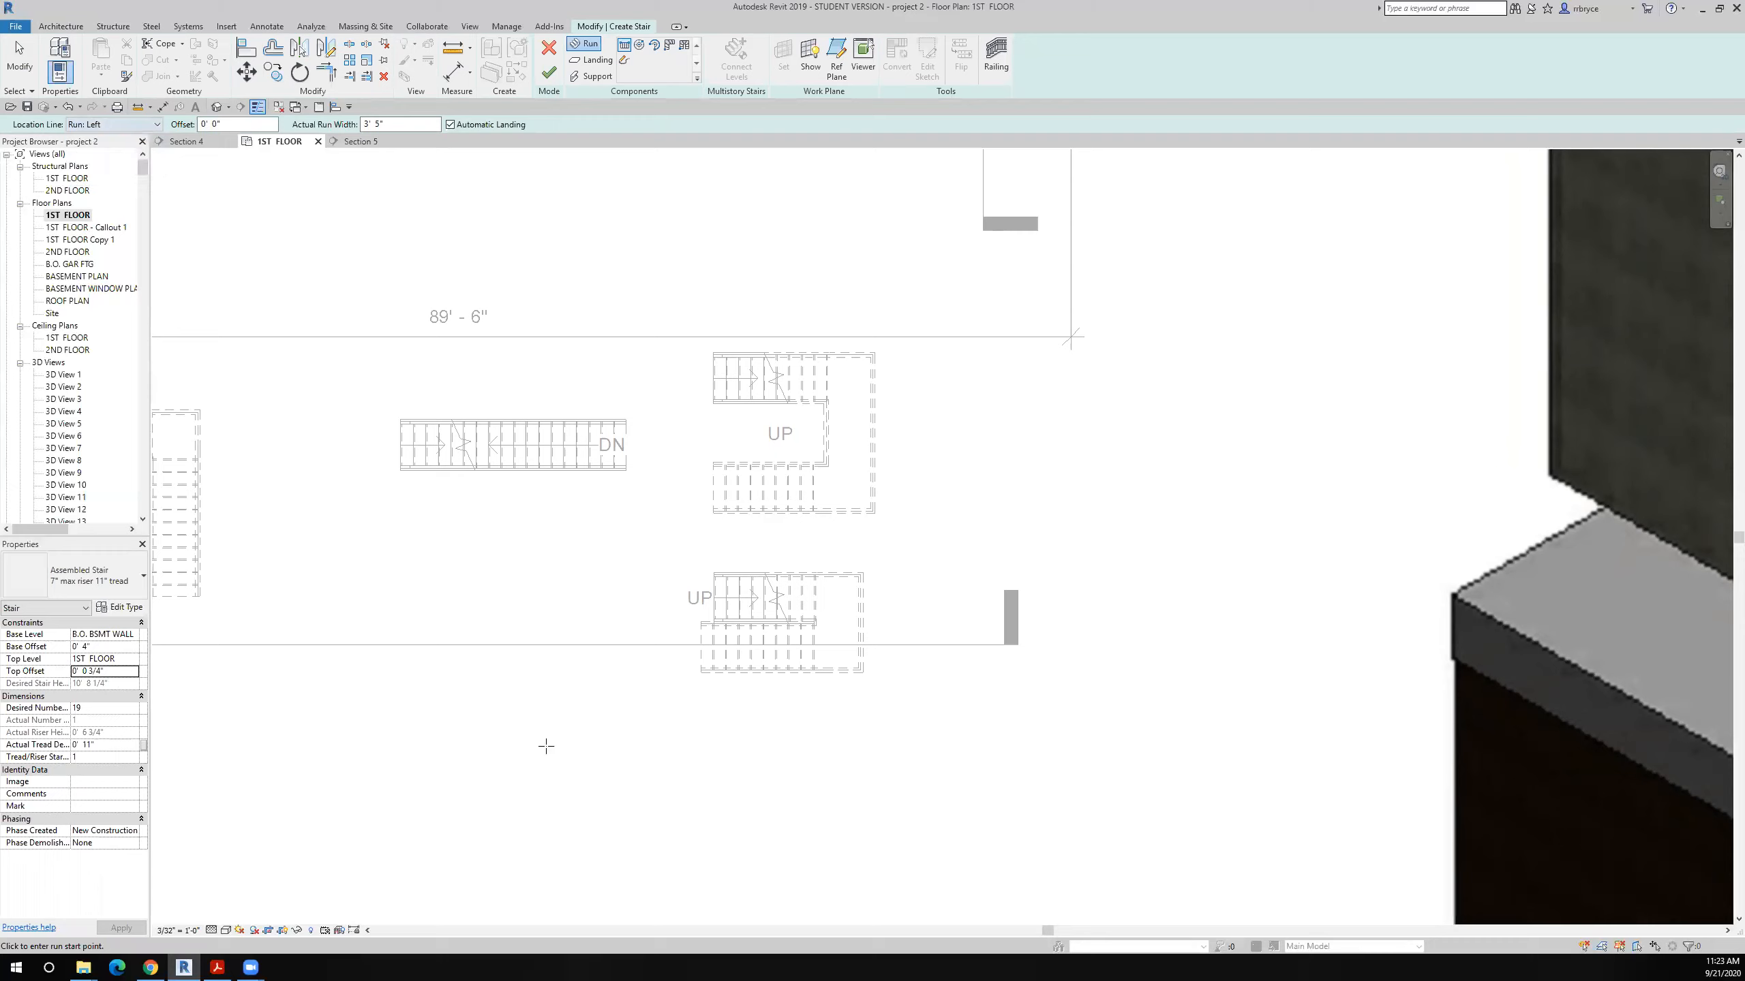
left_click(711, 717)
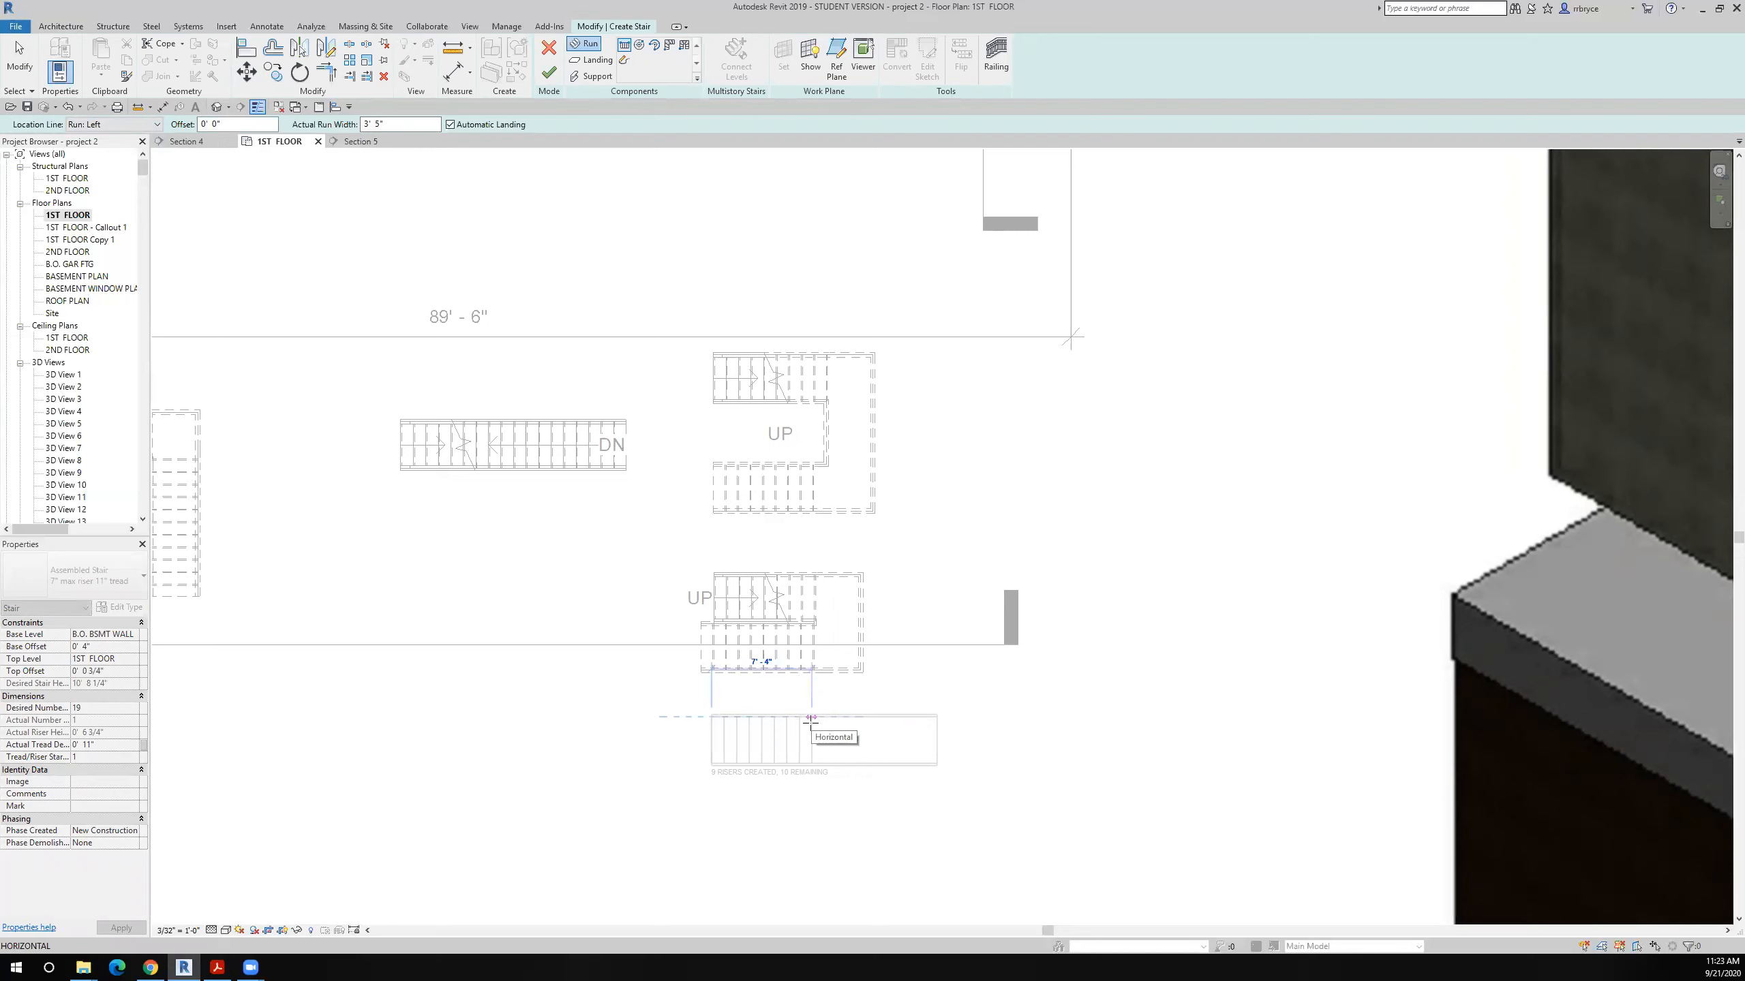
left_click(810, 721)
Step: Draw the return run of the remaining 10 risers along the first run's lower edge with location line Run: Right, and finish the basement stair
left_click(120, 126)
left_click(113, 172)
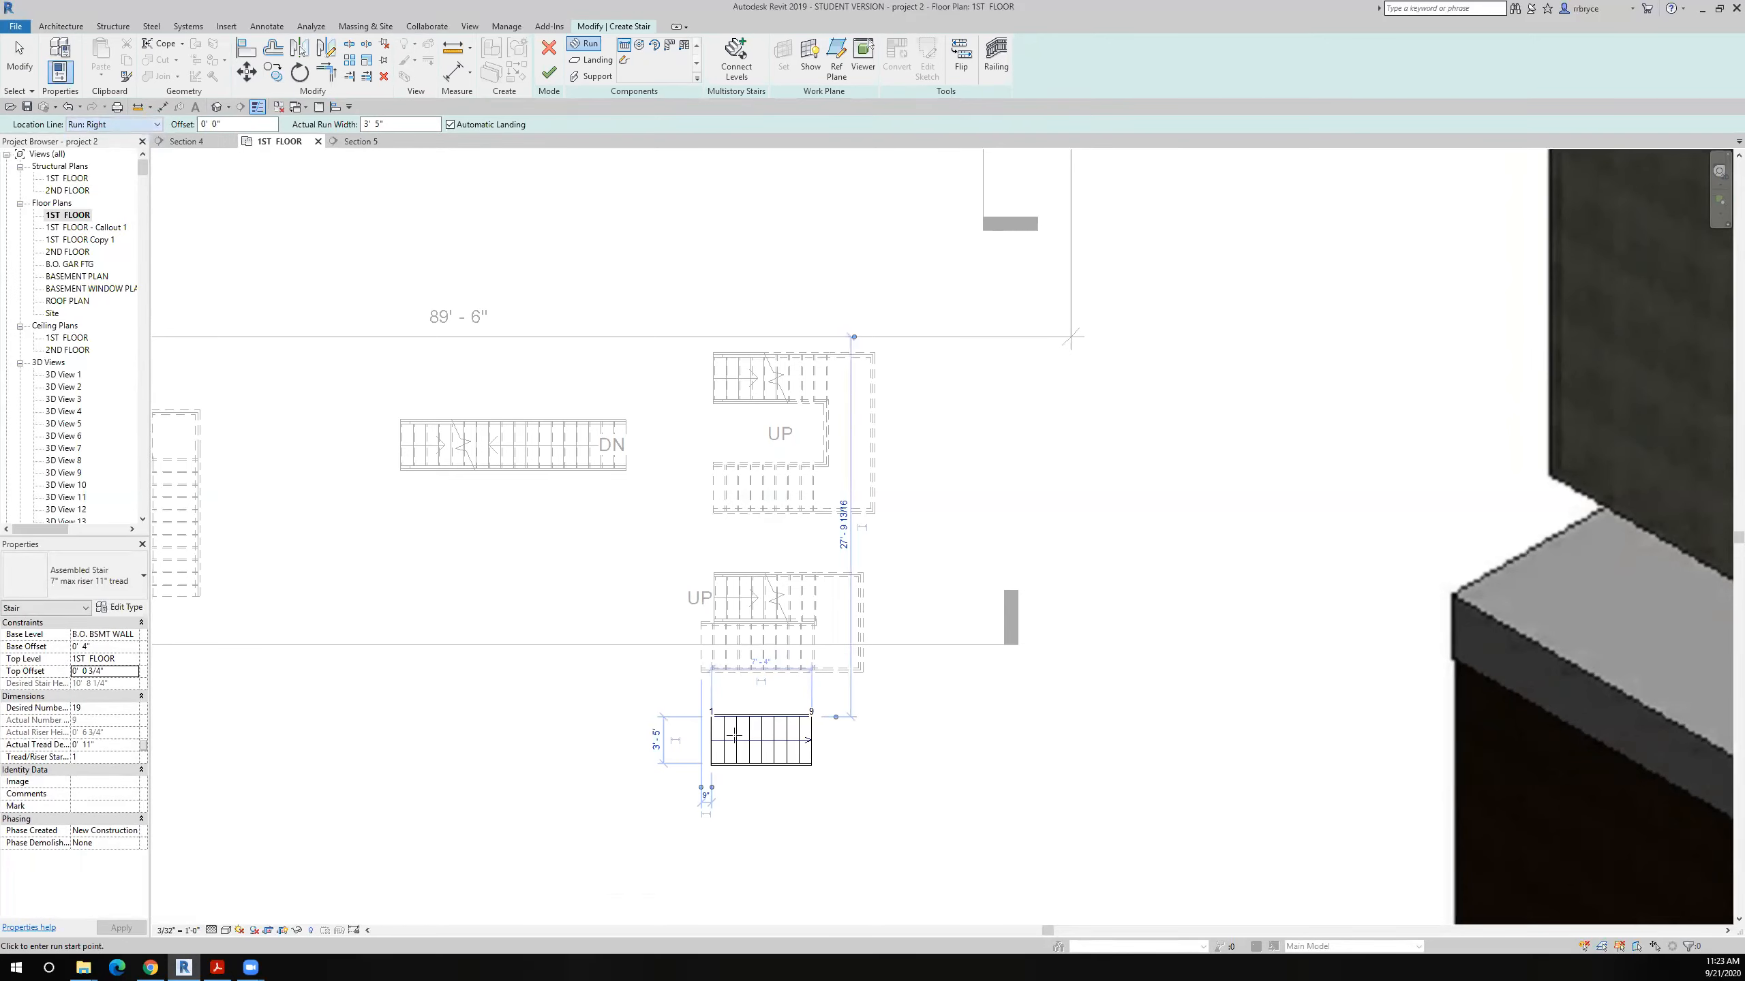
scroll(811, 764, "up", 2)
left_click(809, 764)
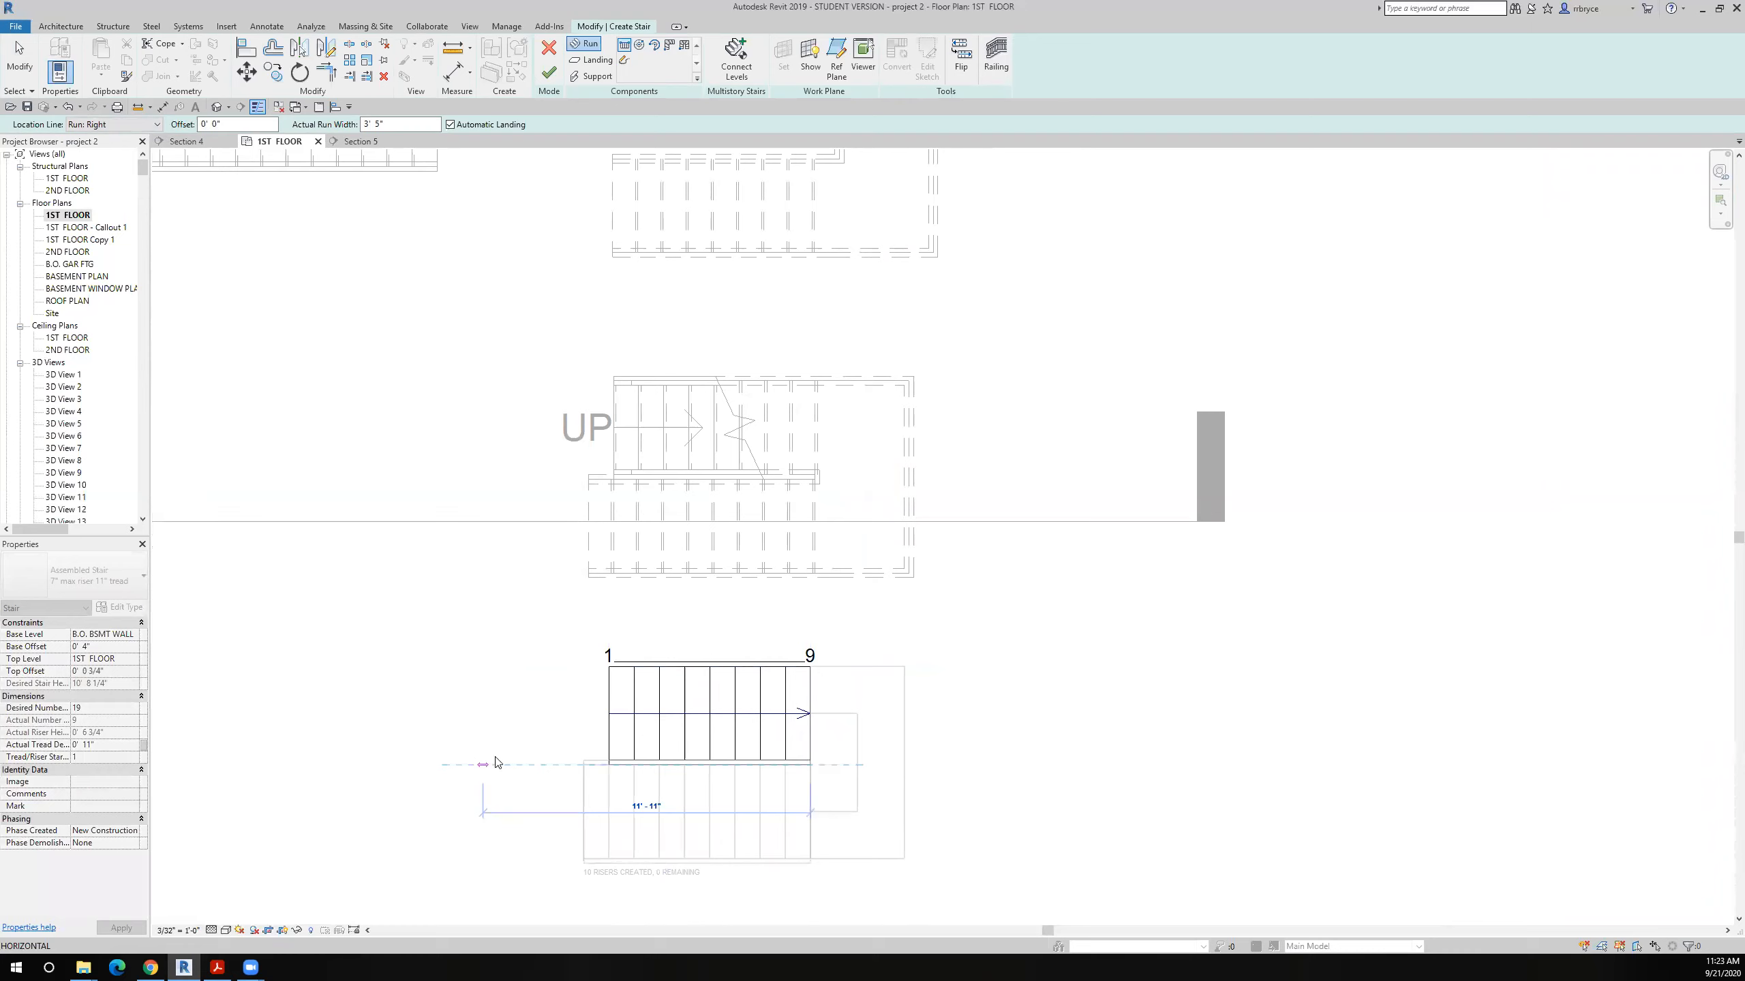
left_click(497, 763)
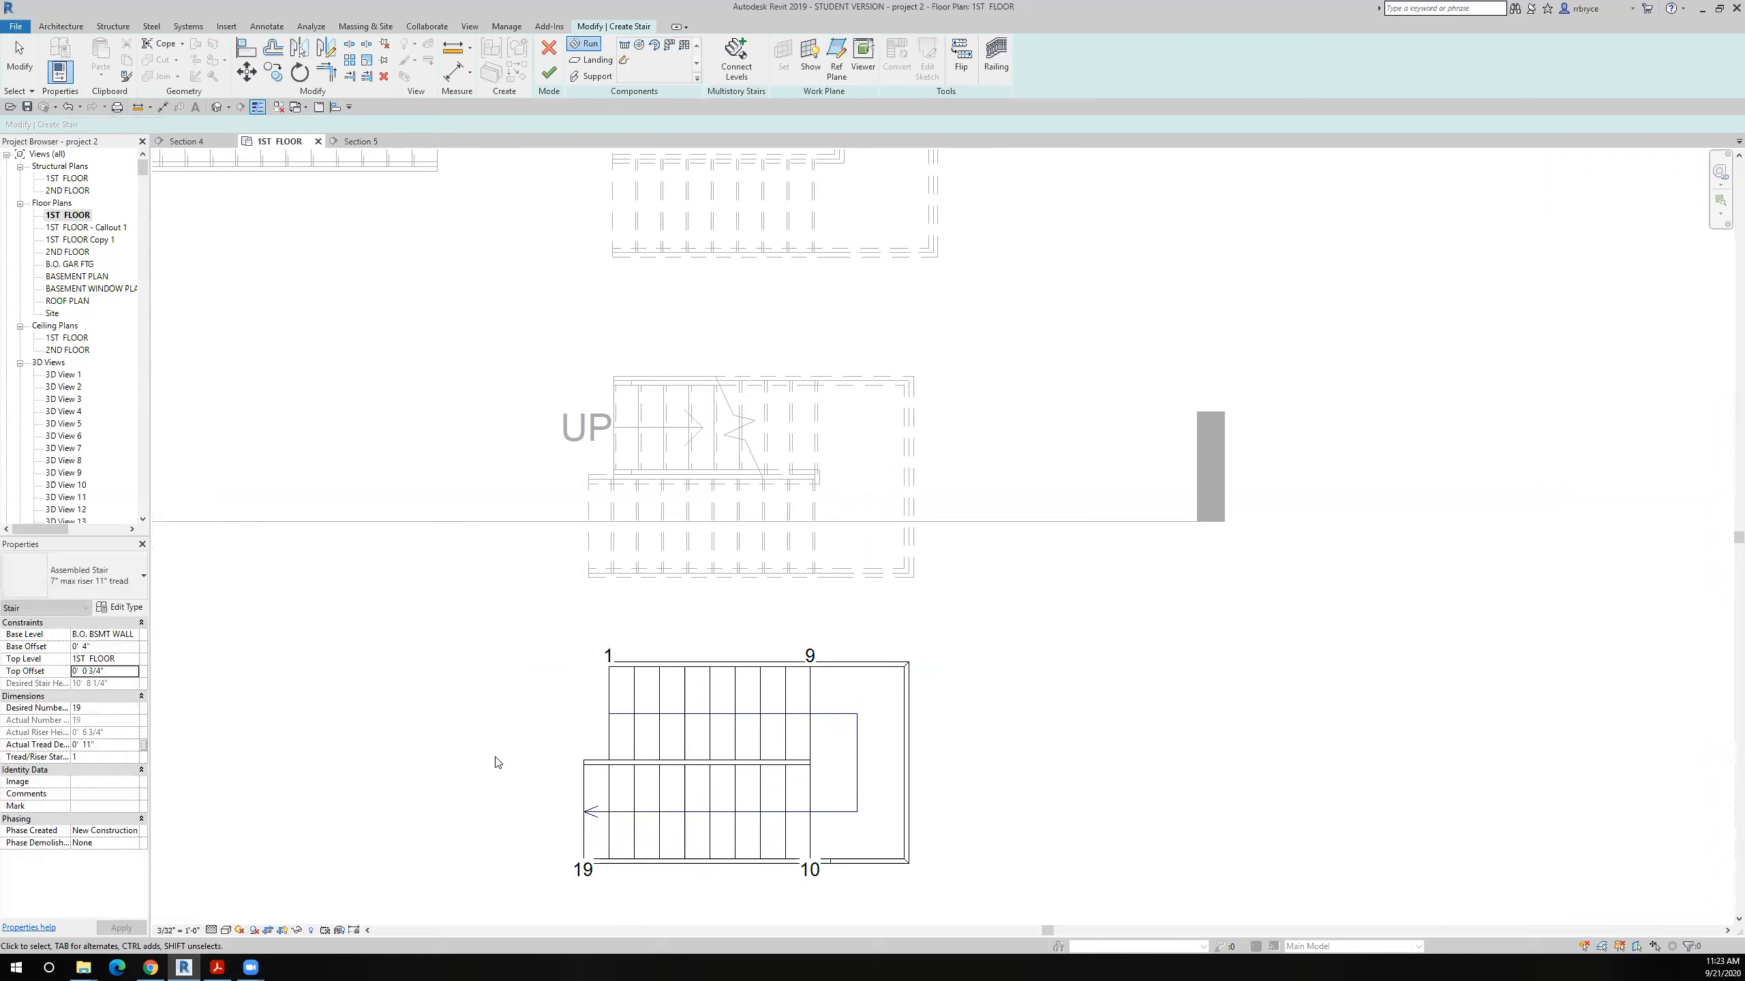
left_click(549, 72)
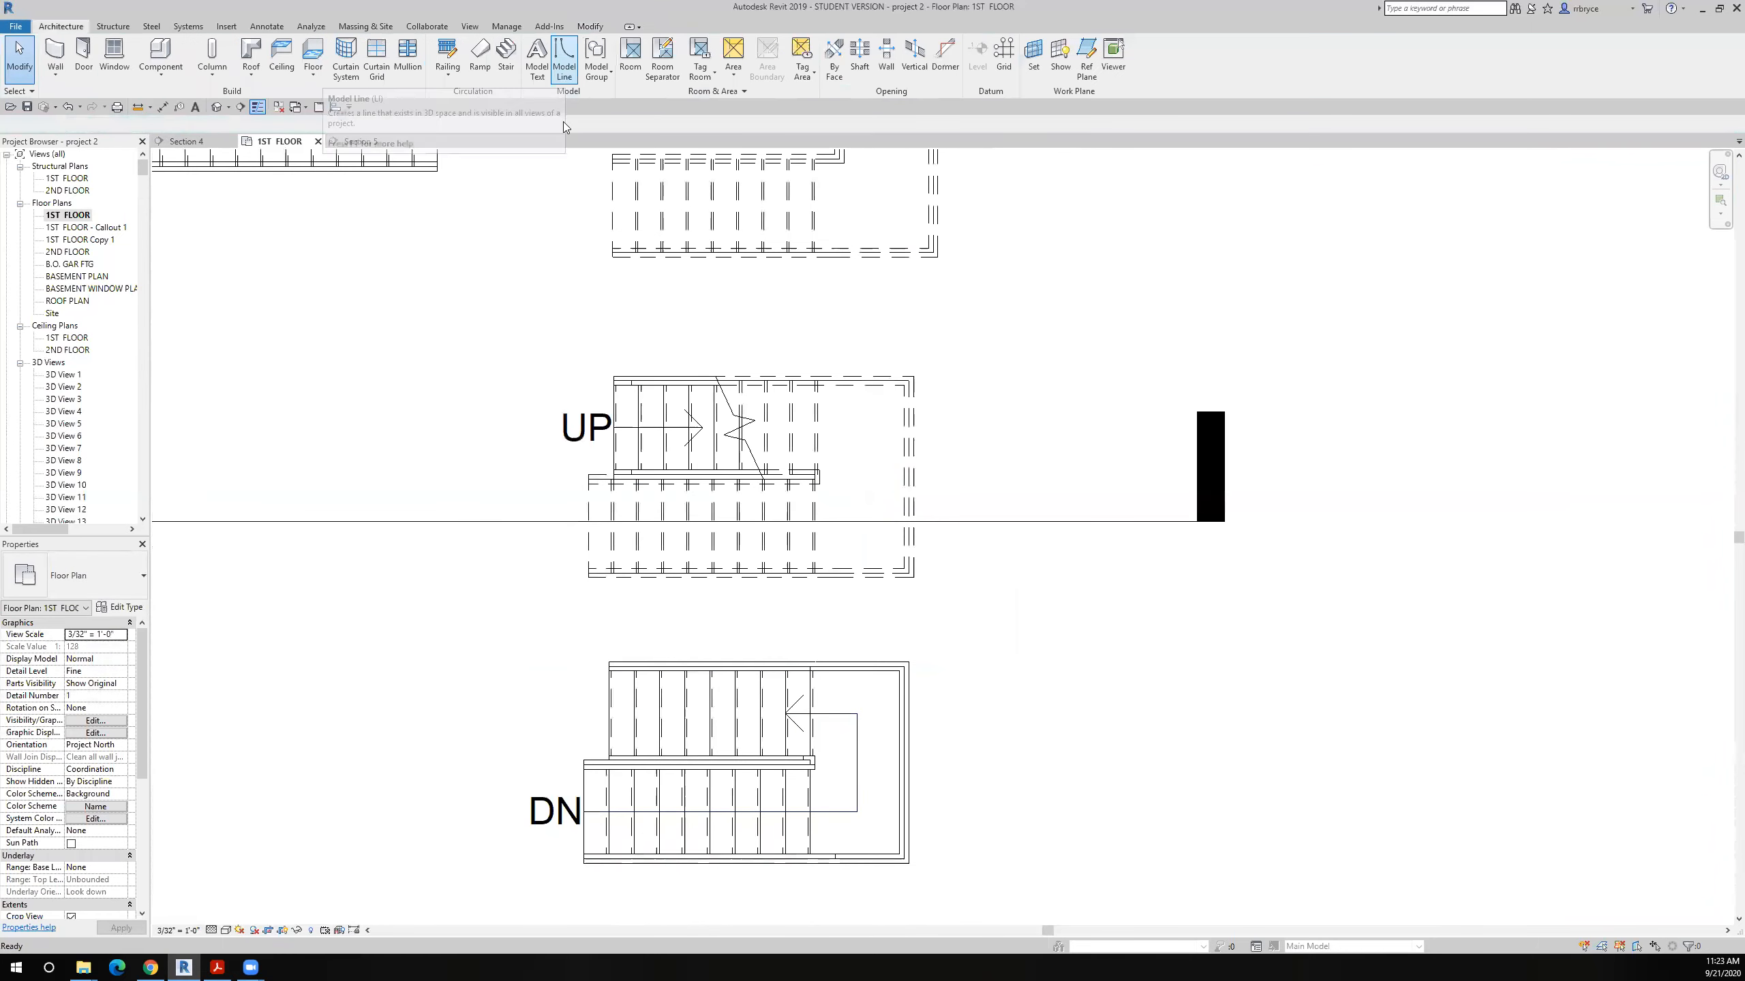
Step: Move the new basement stair onto the 1ST FLOOR stair above it in plan, matching their upper outer landing corners
left_click(798, 683)
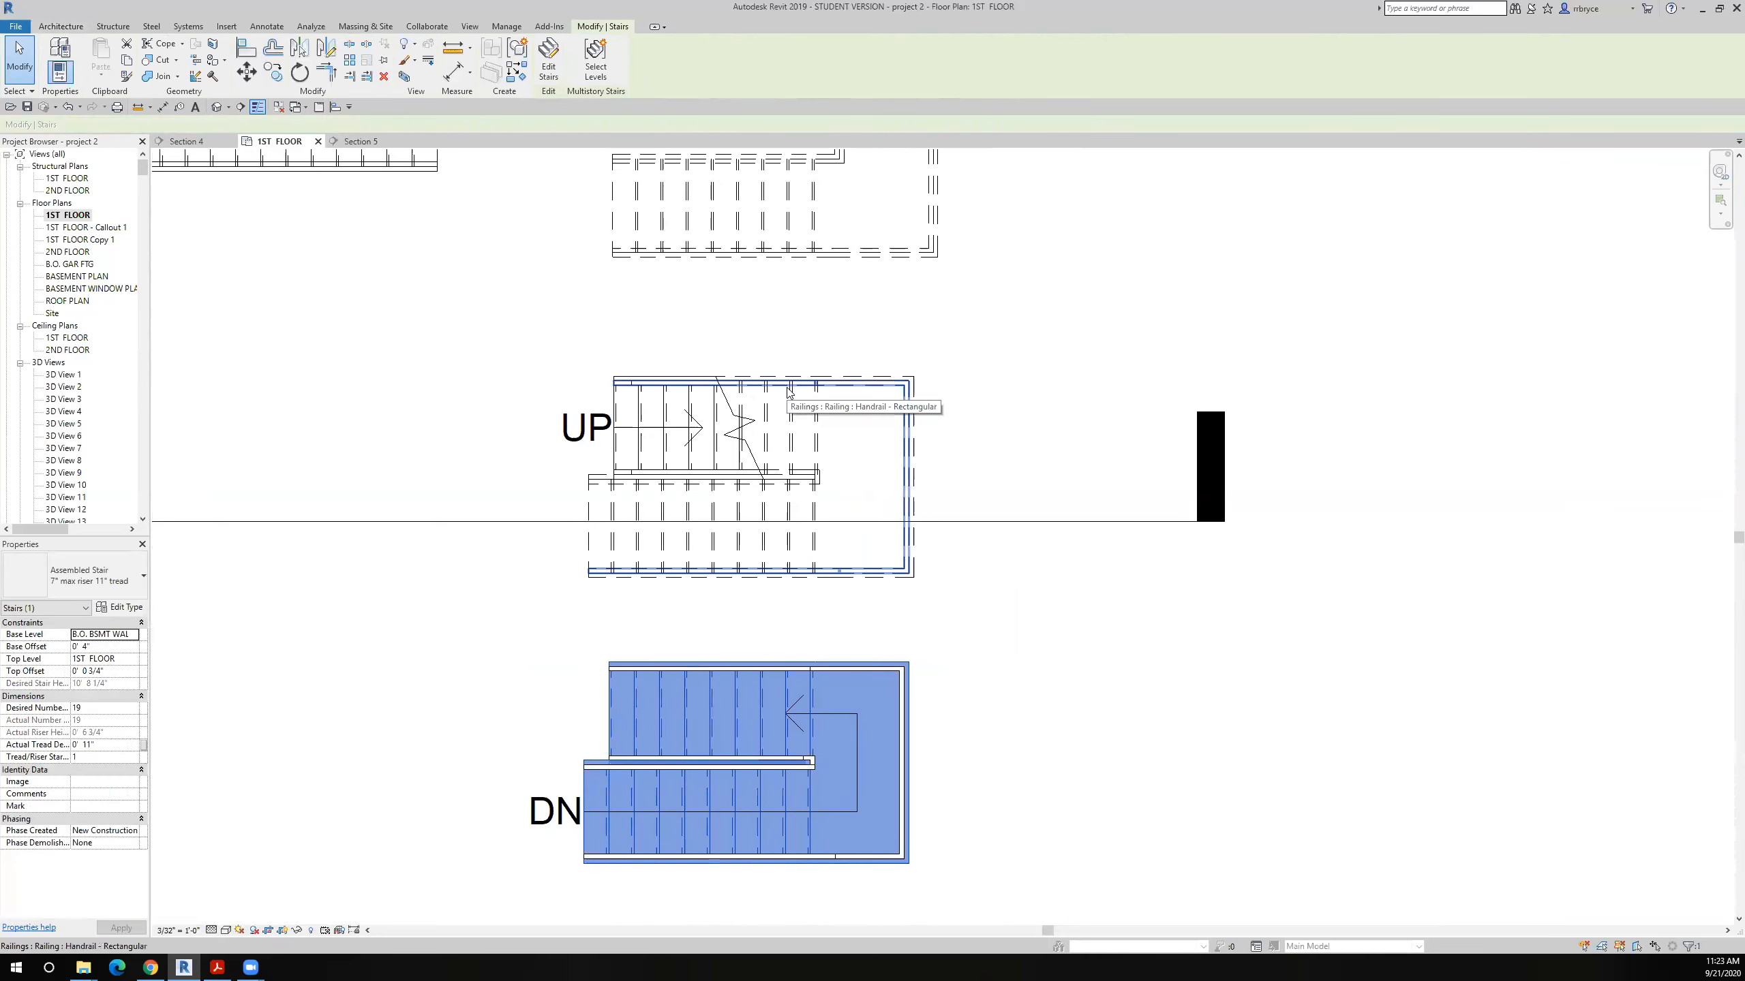
left_click(246, 71)
left_click(905, 661)
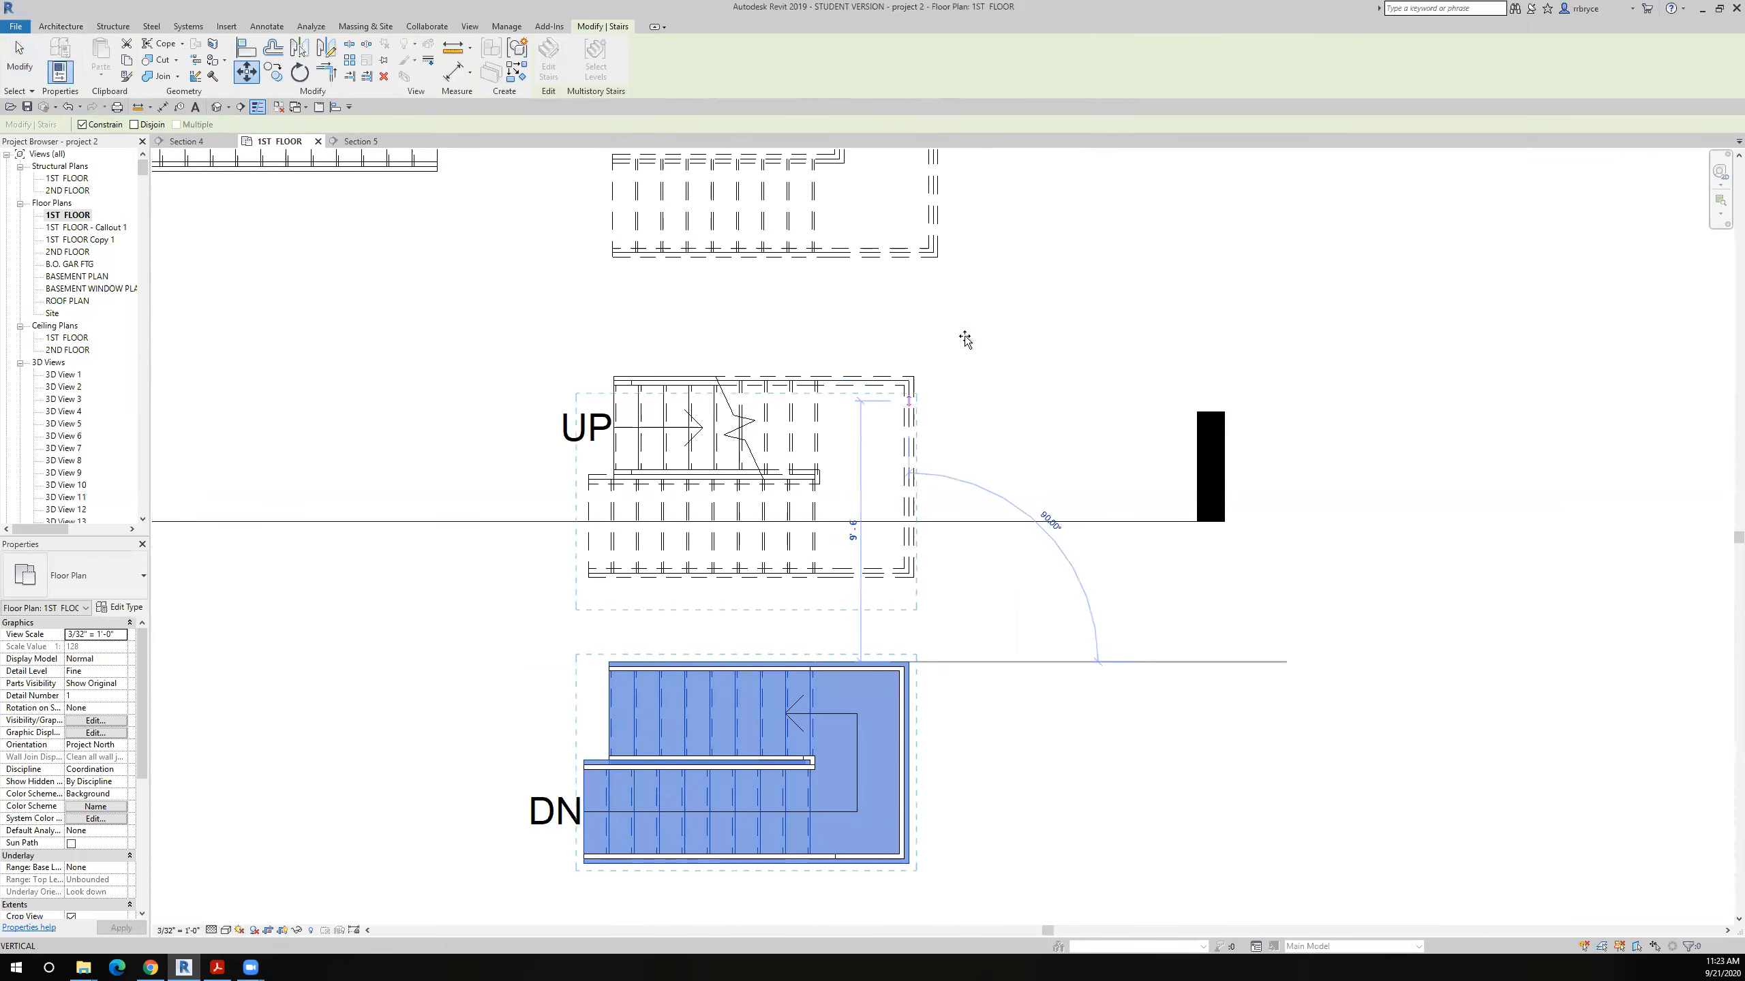
left_click(911, 377)
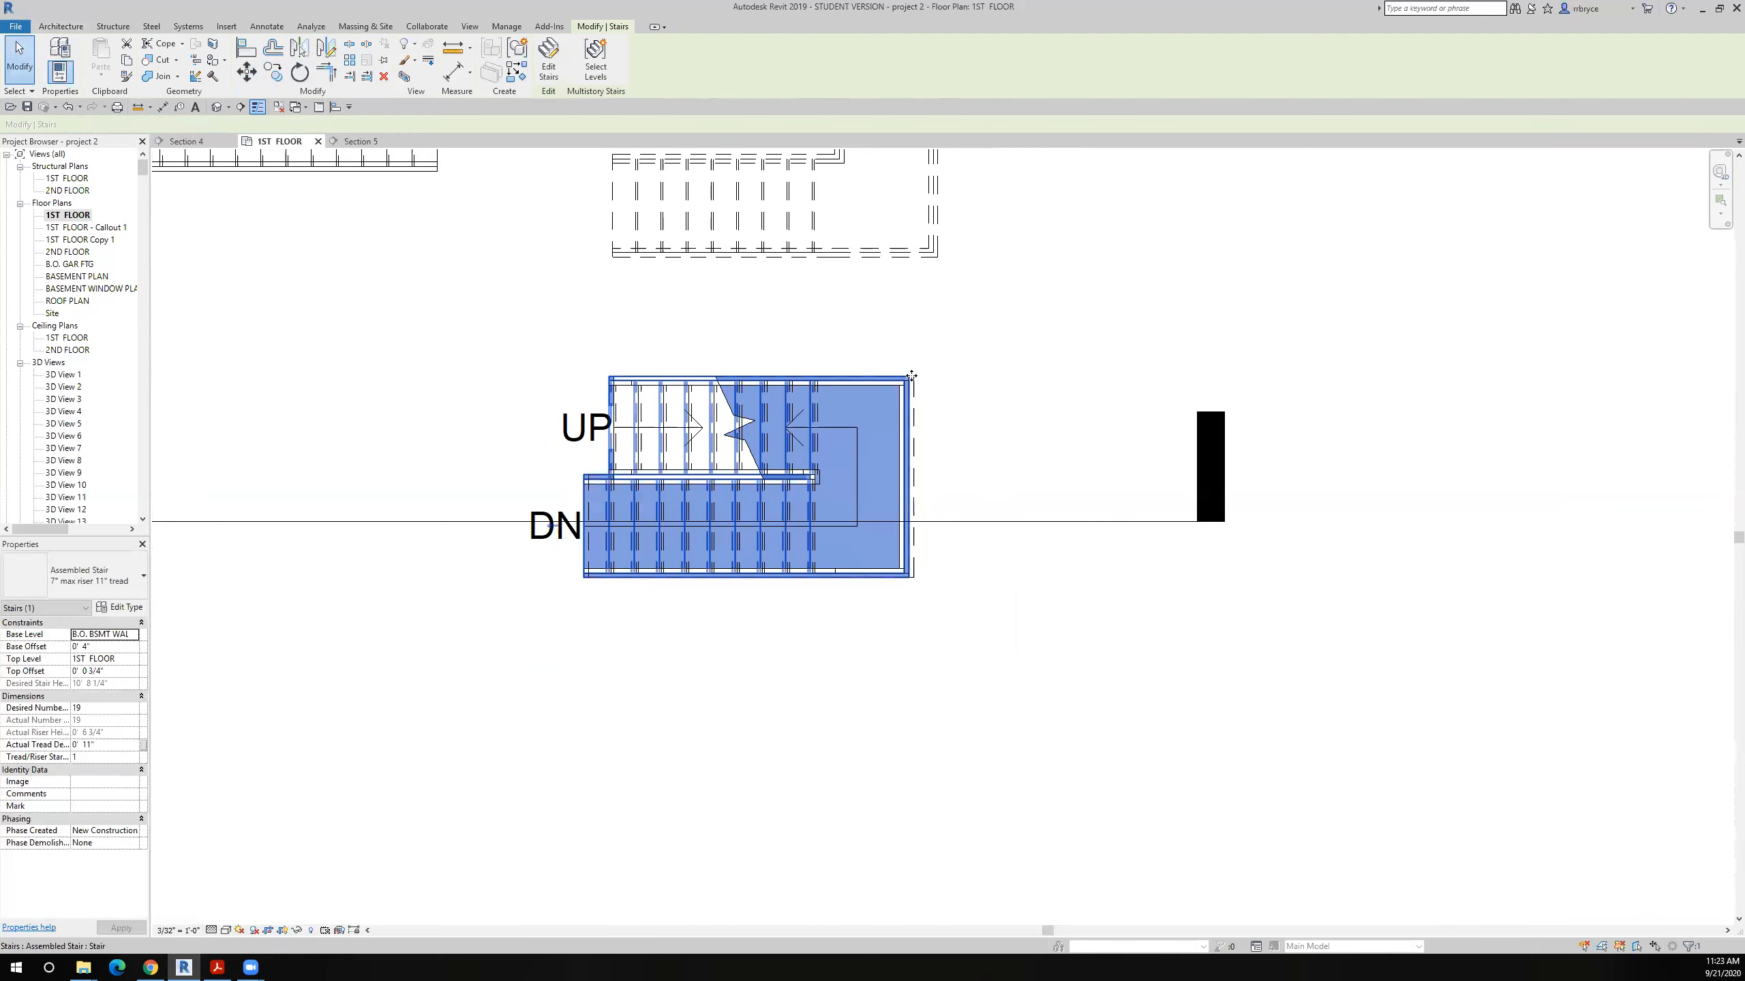
Step: Open the Section 5 view from its section line to check how the two stacked stairs meet, and return to the 1ST FLOOR plan
right_click(1036, 524)
left_click(1080, 599)
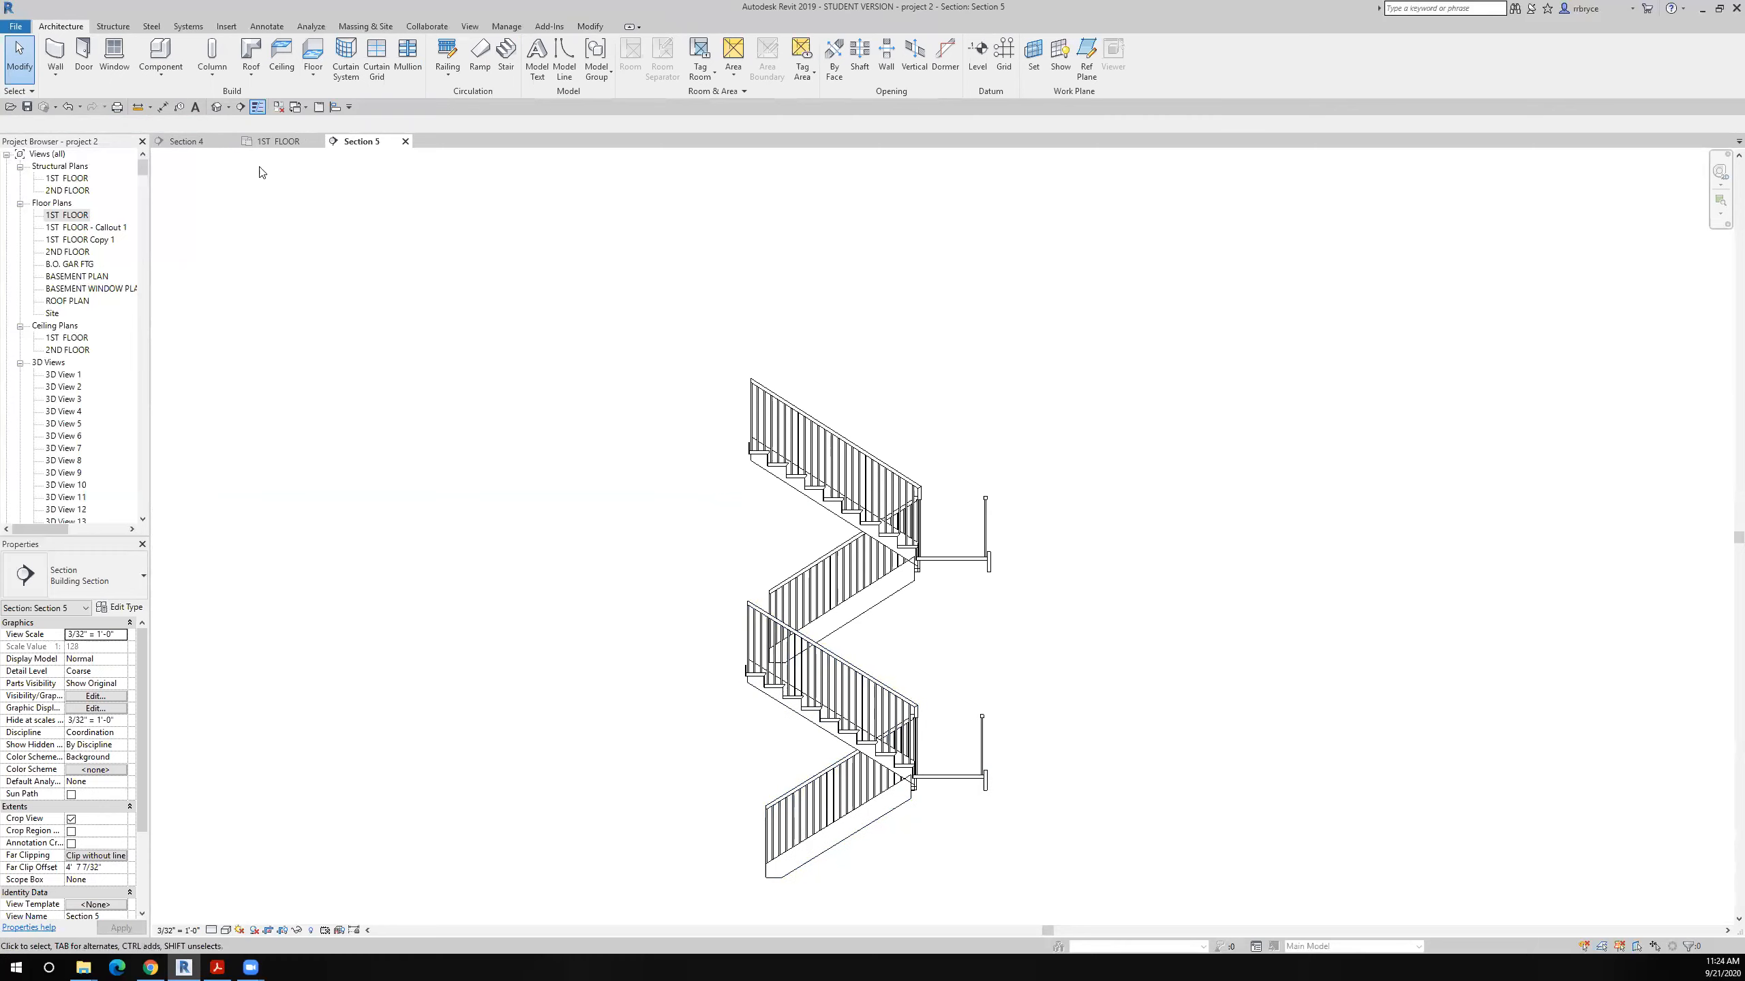
left_click(280, 141)
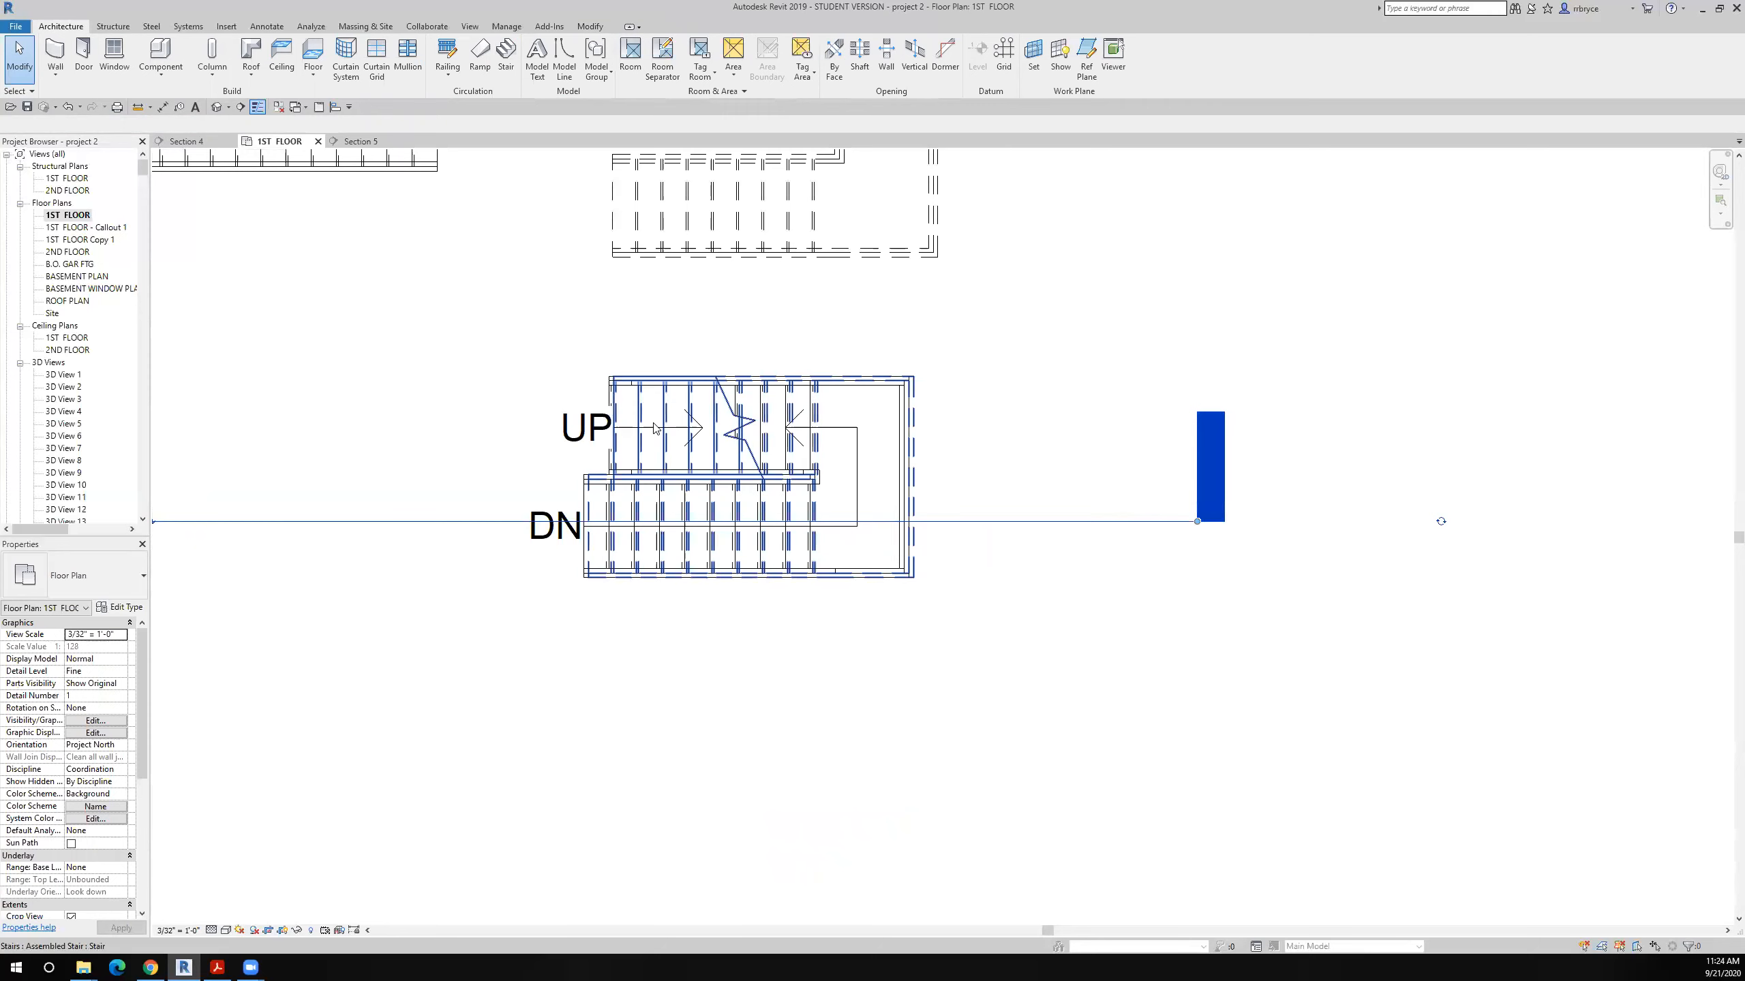
Step: Move the 1ST FLOOR to 2ND FLOOR stair straight down in plan, clear of the basement stair
left_click(479, 330)
left_click(246, 71)
left_click(666, 601)
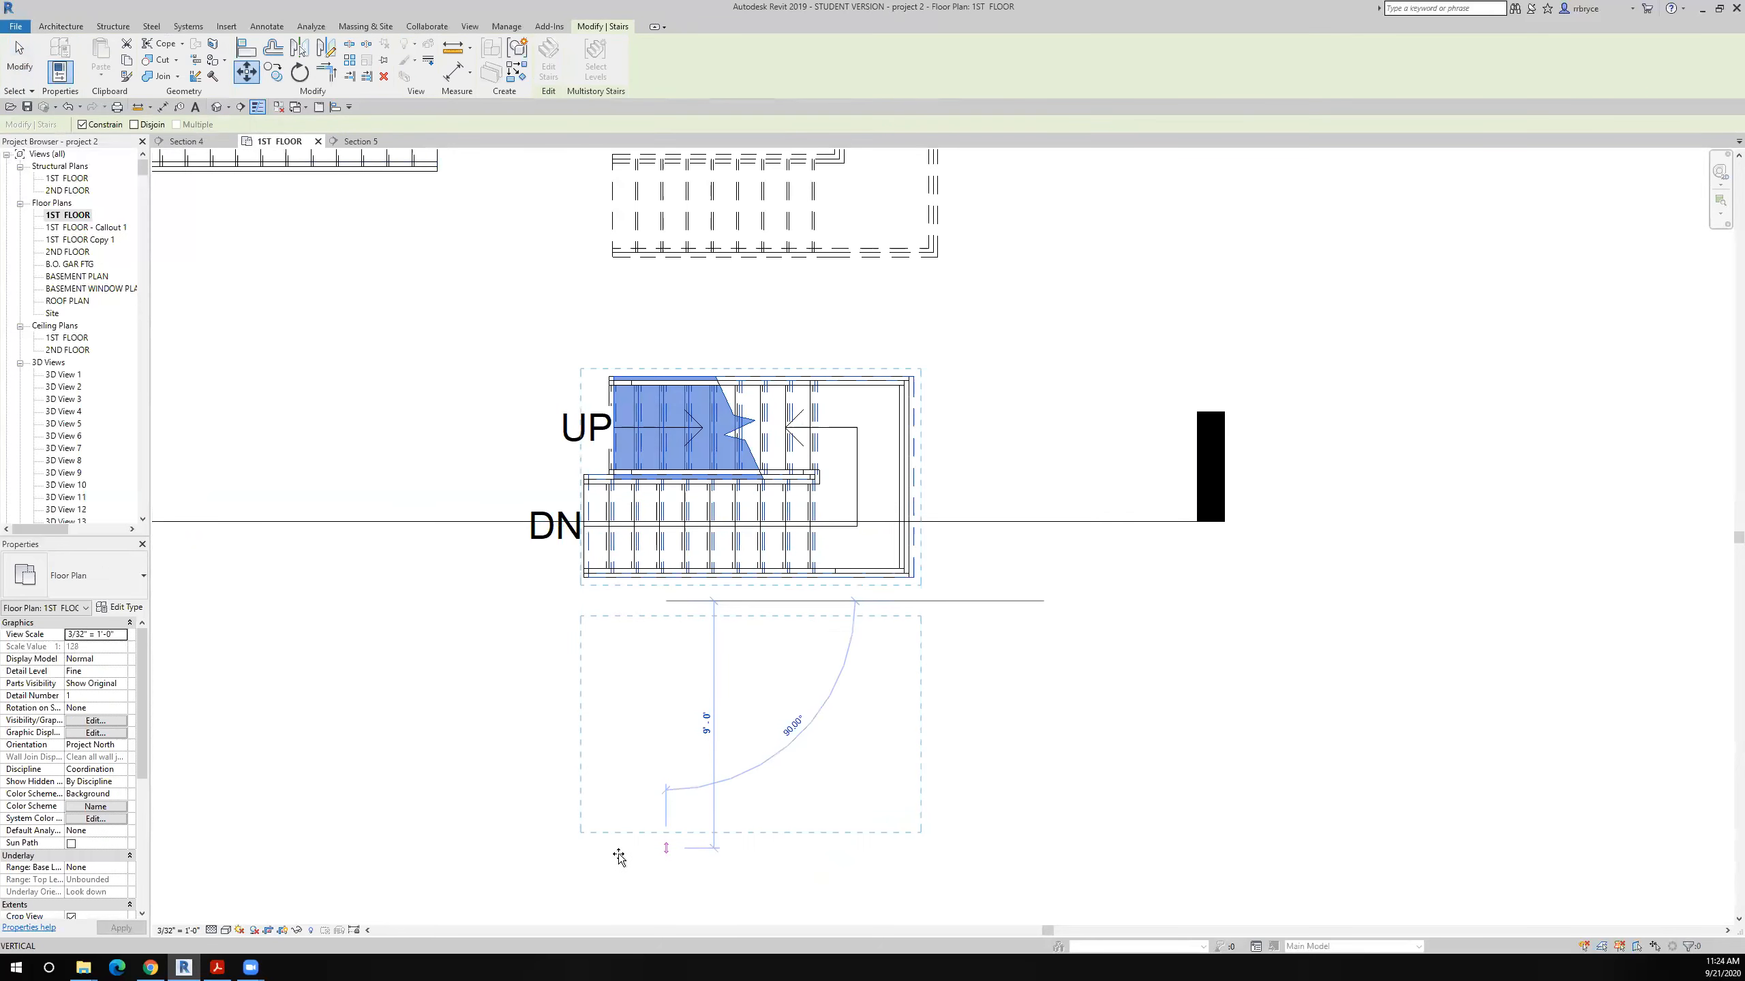
left_click(616, 886)
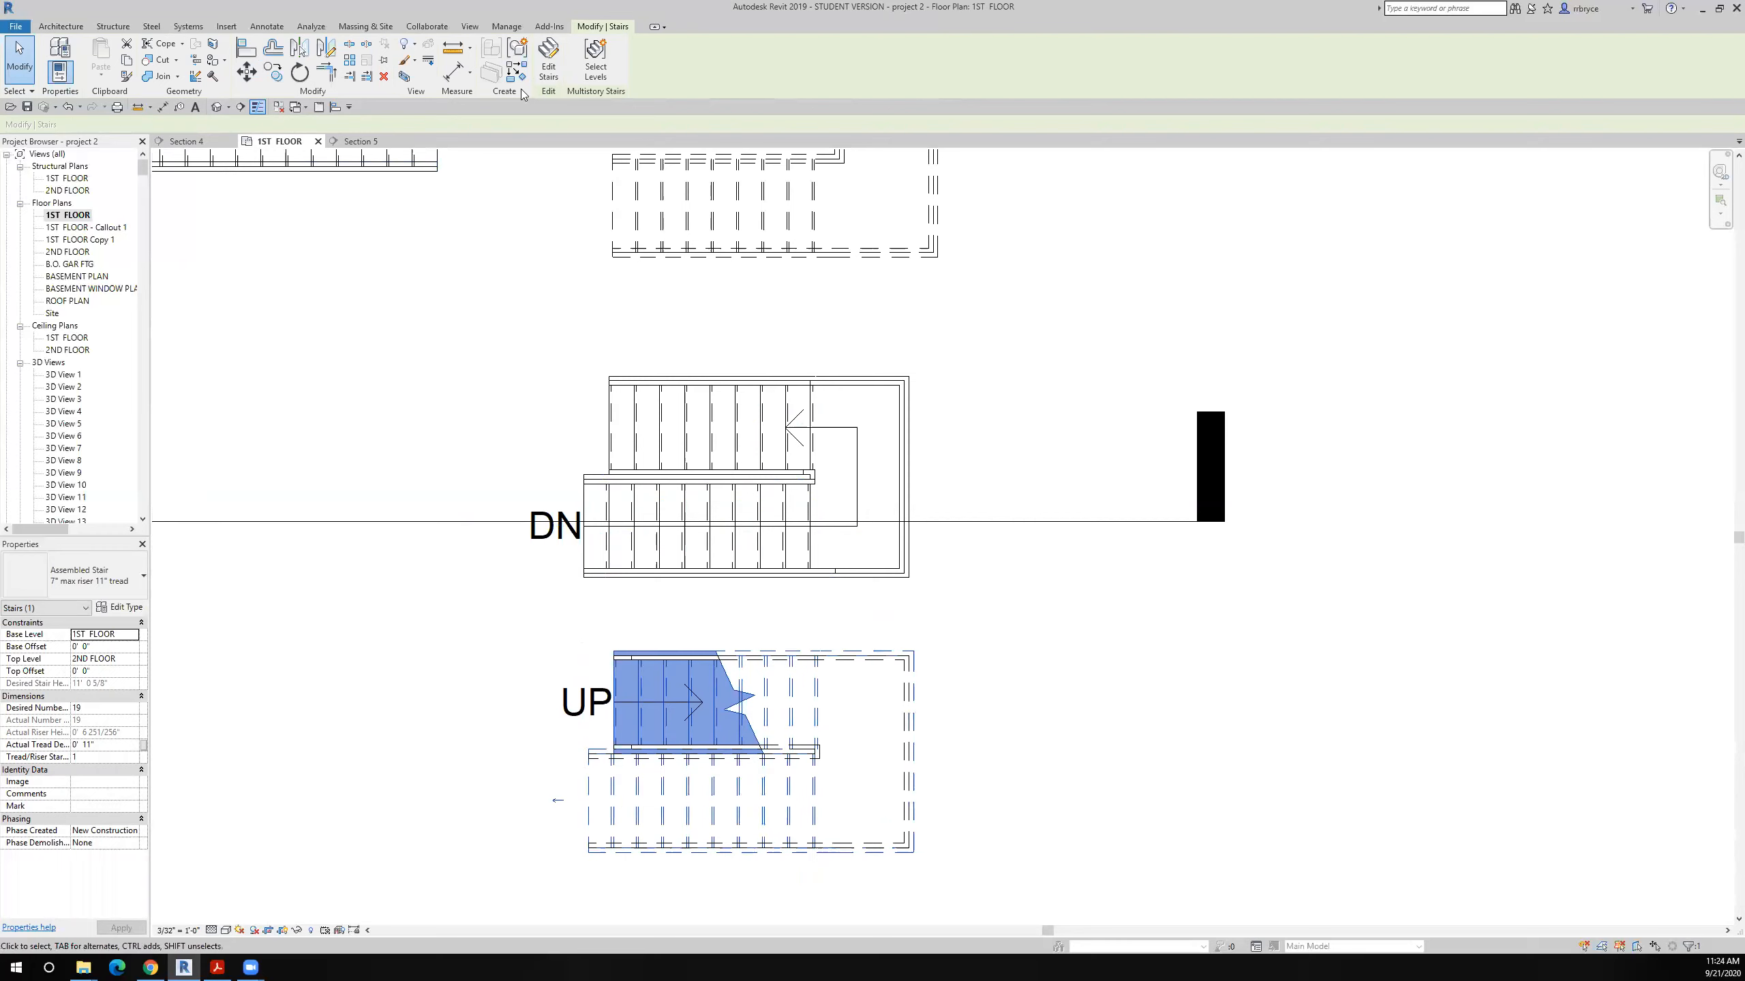
Step: Edit the moved stair so its first run has 10 risers and its return run has 9, and finish editing
left_click(548, 58)
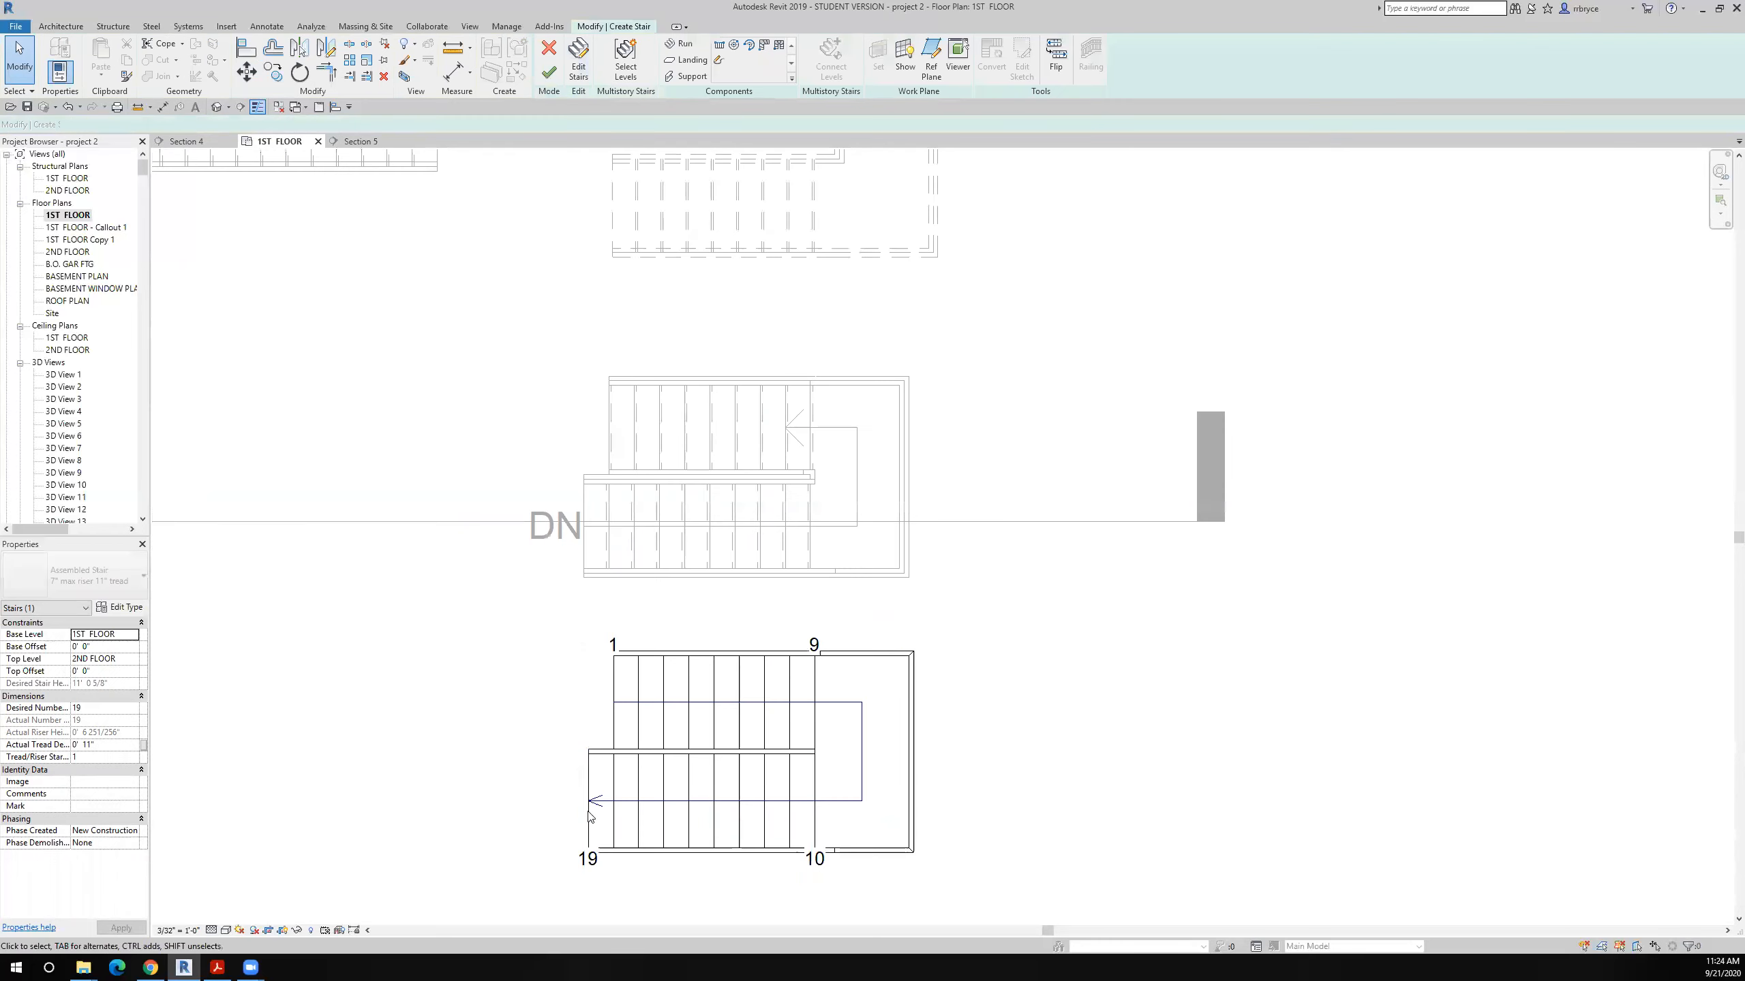
left_click(590, 757)
left_click_drag(590, 758, 613, 765)
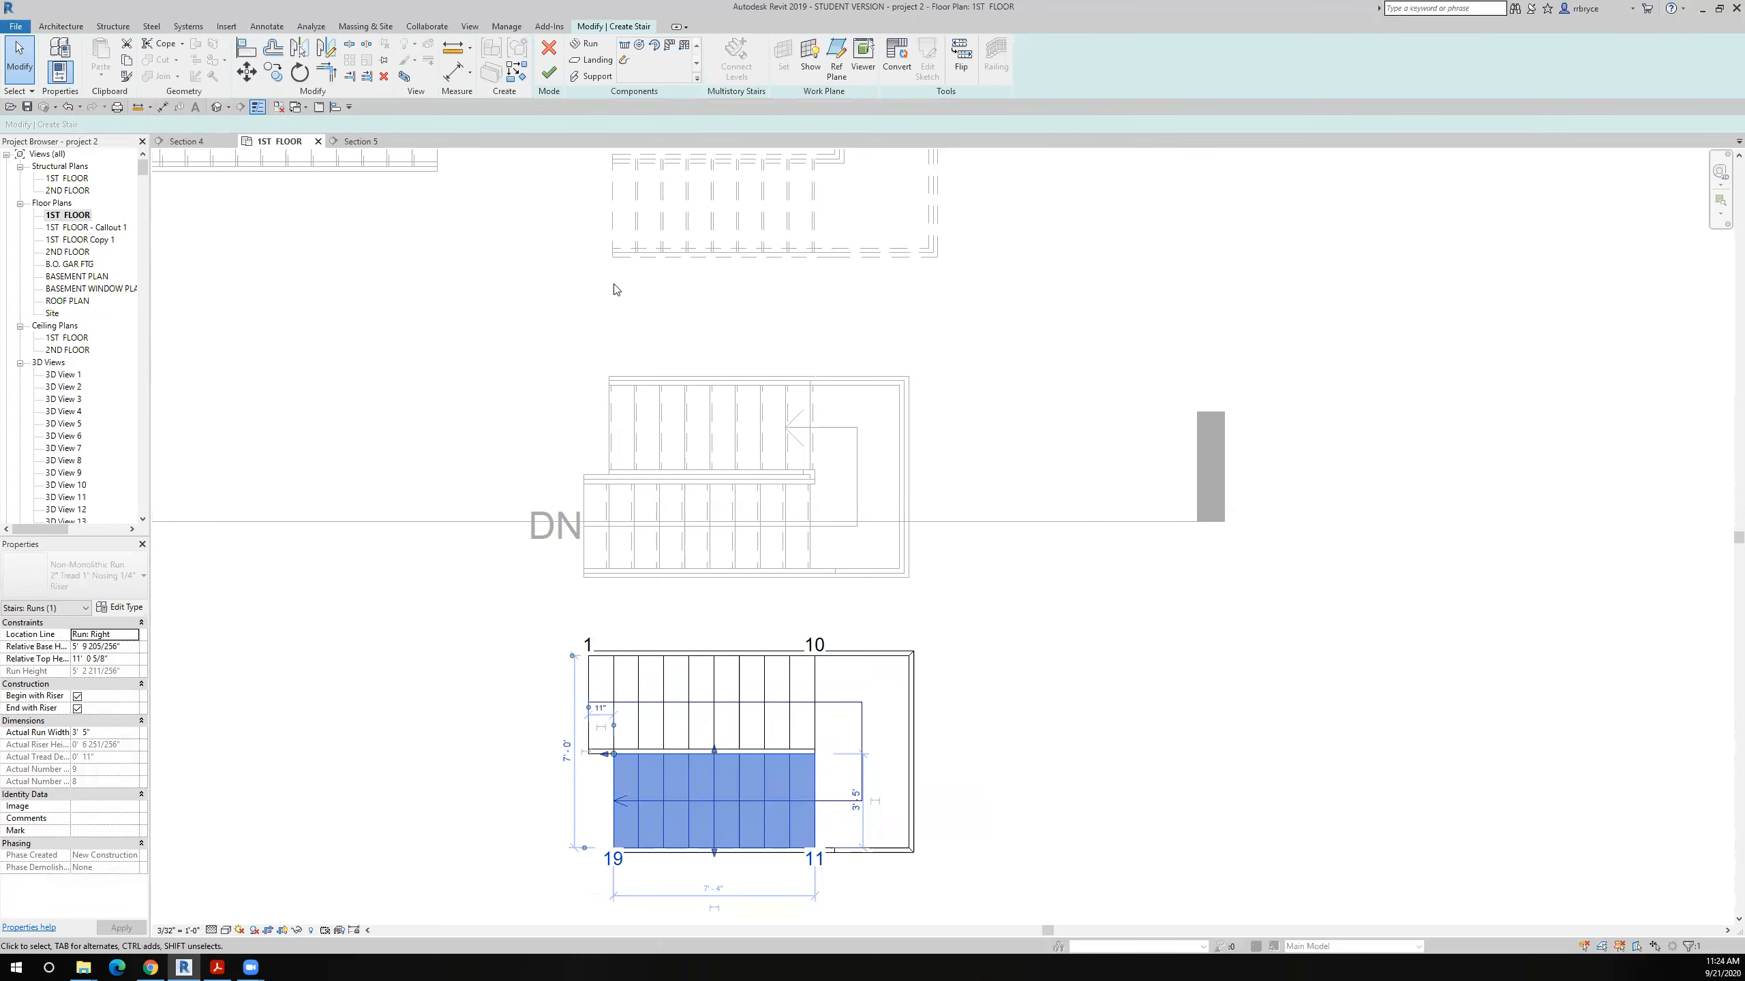
left_click(549, 75)
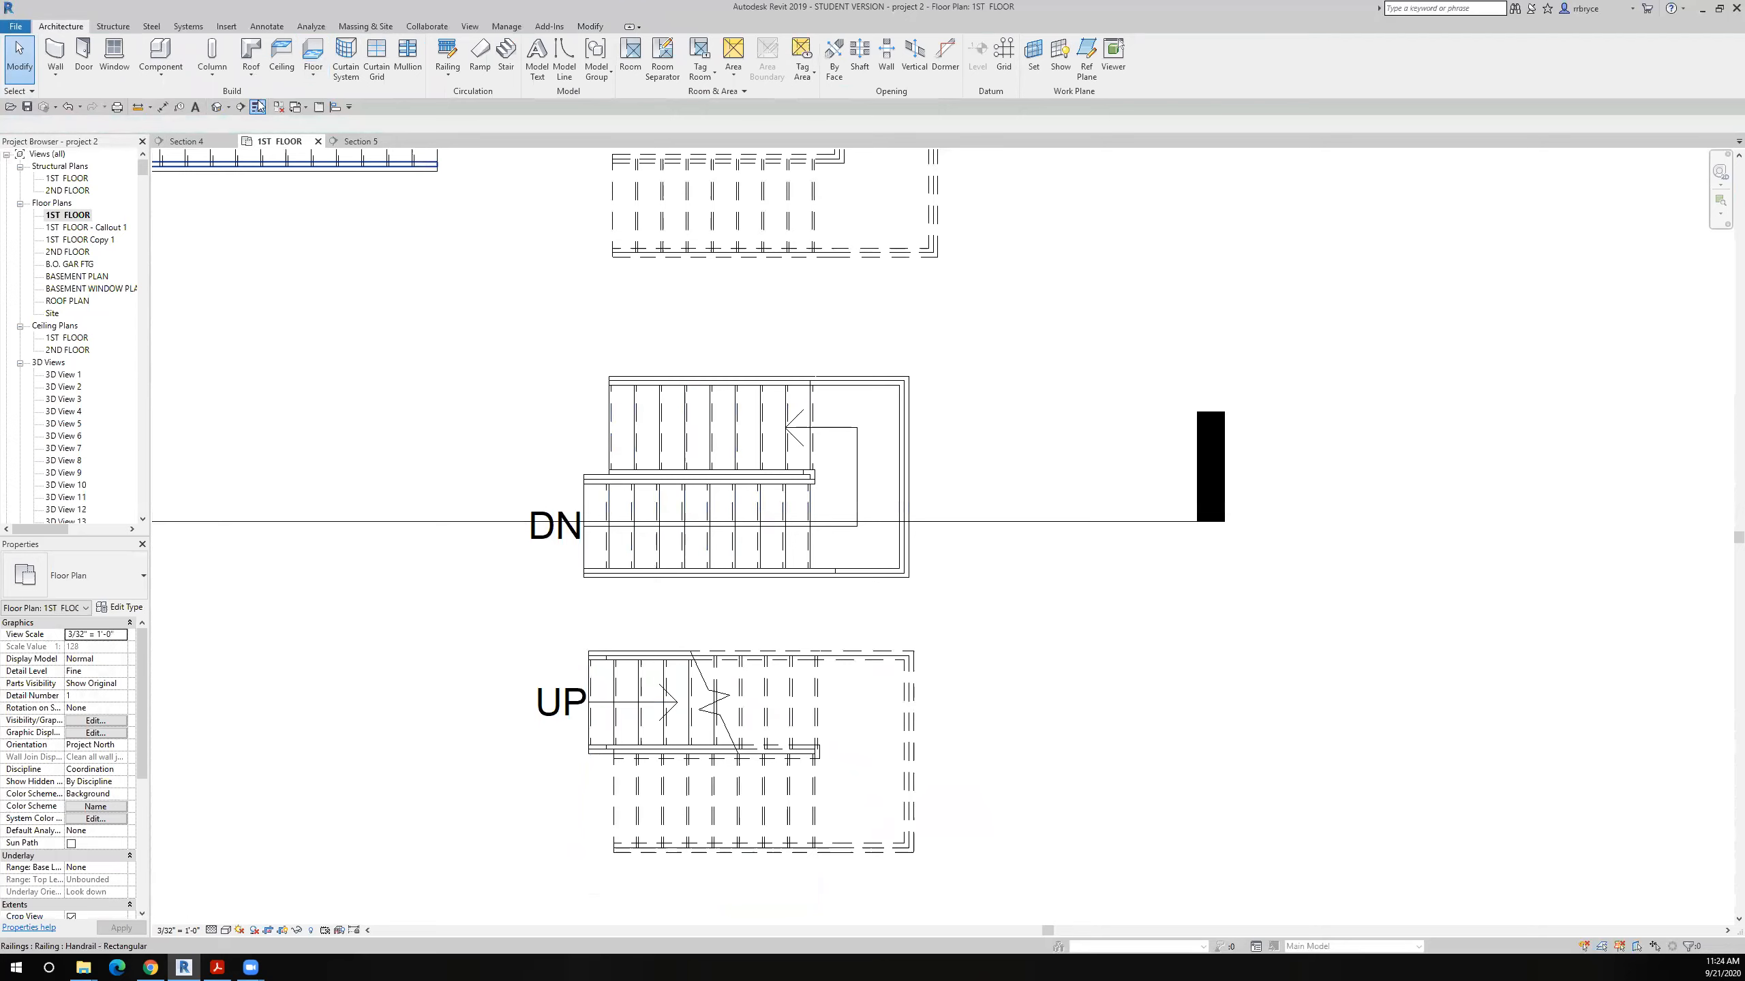
Step: Move the edited stair back over the basement stair, placing its outer landing corner on the basement stair's matching corner
left_click(589, 26)
left_click(245, 56)
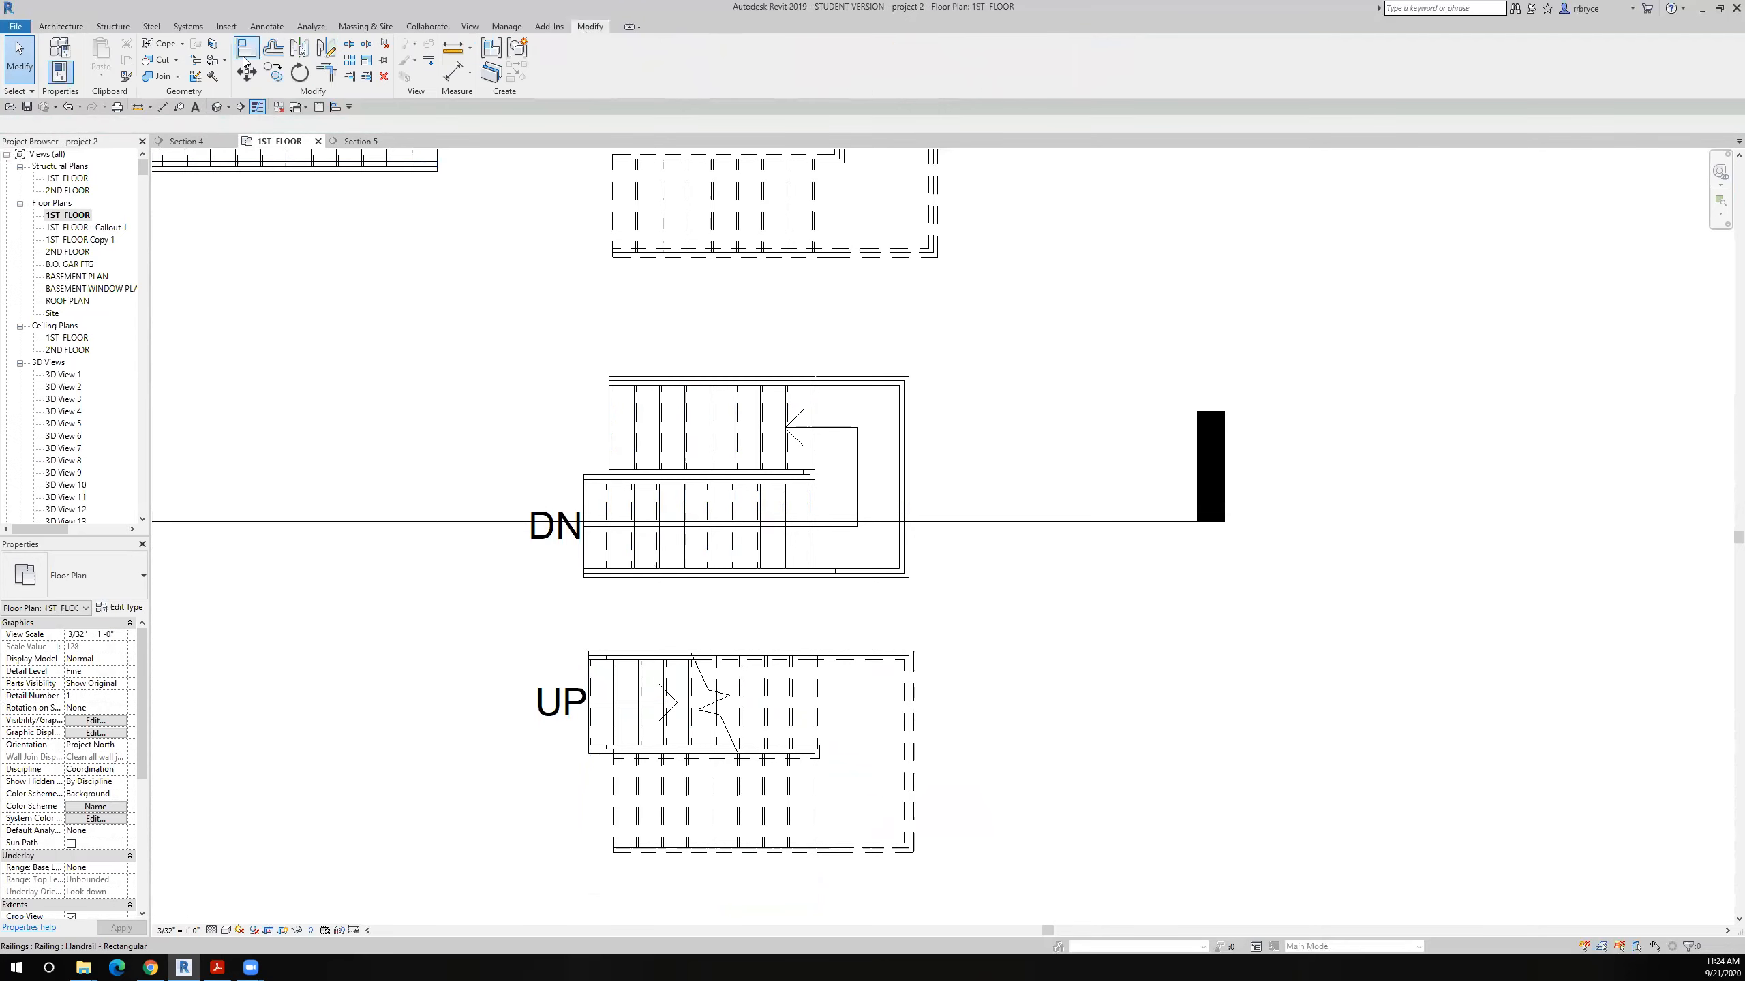
left_click(246, 71)
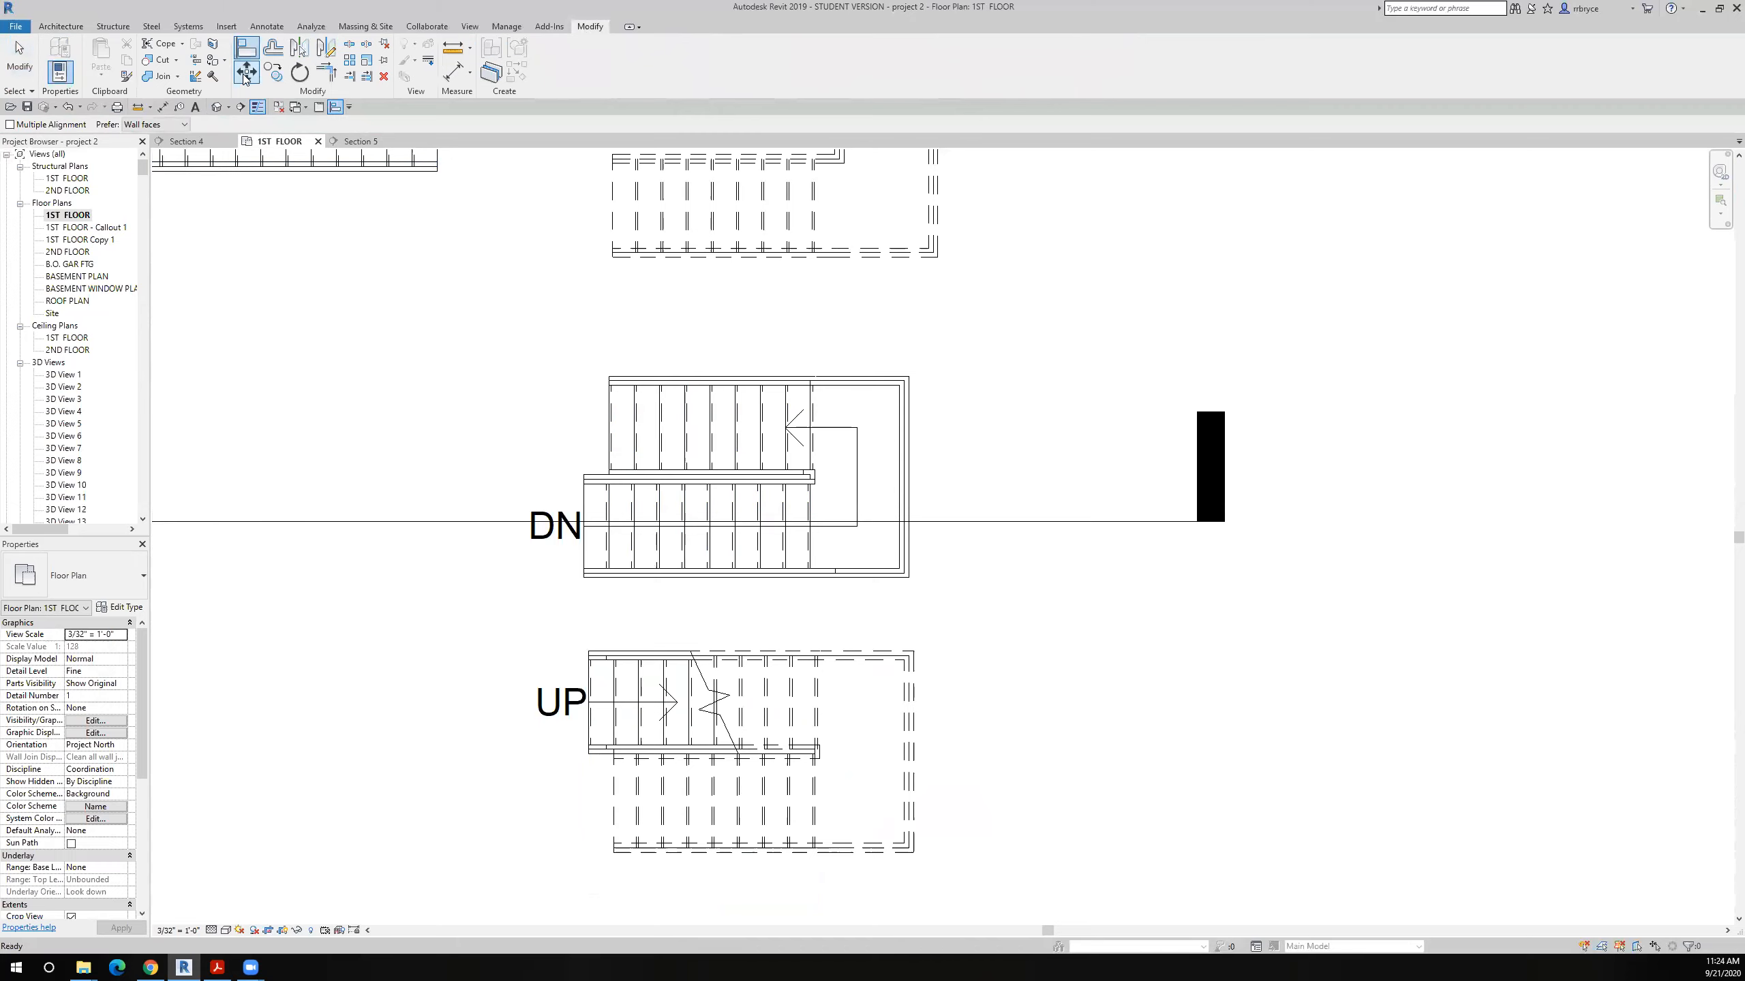
left_click(912, 649)
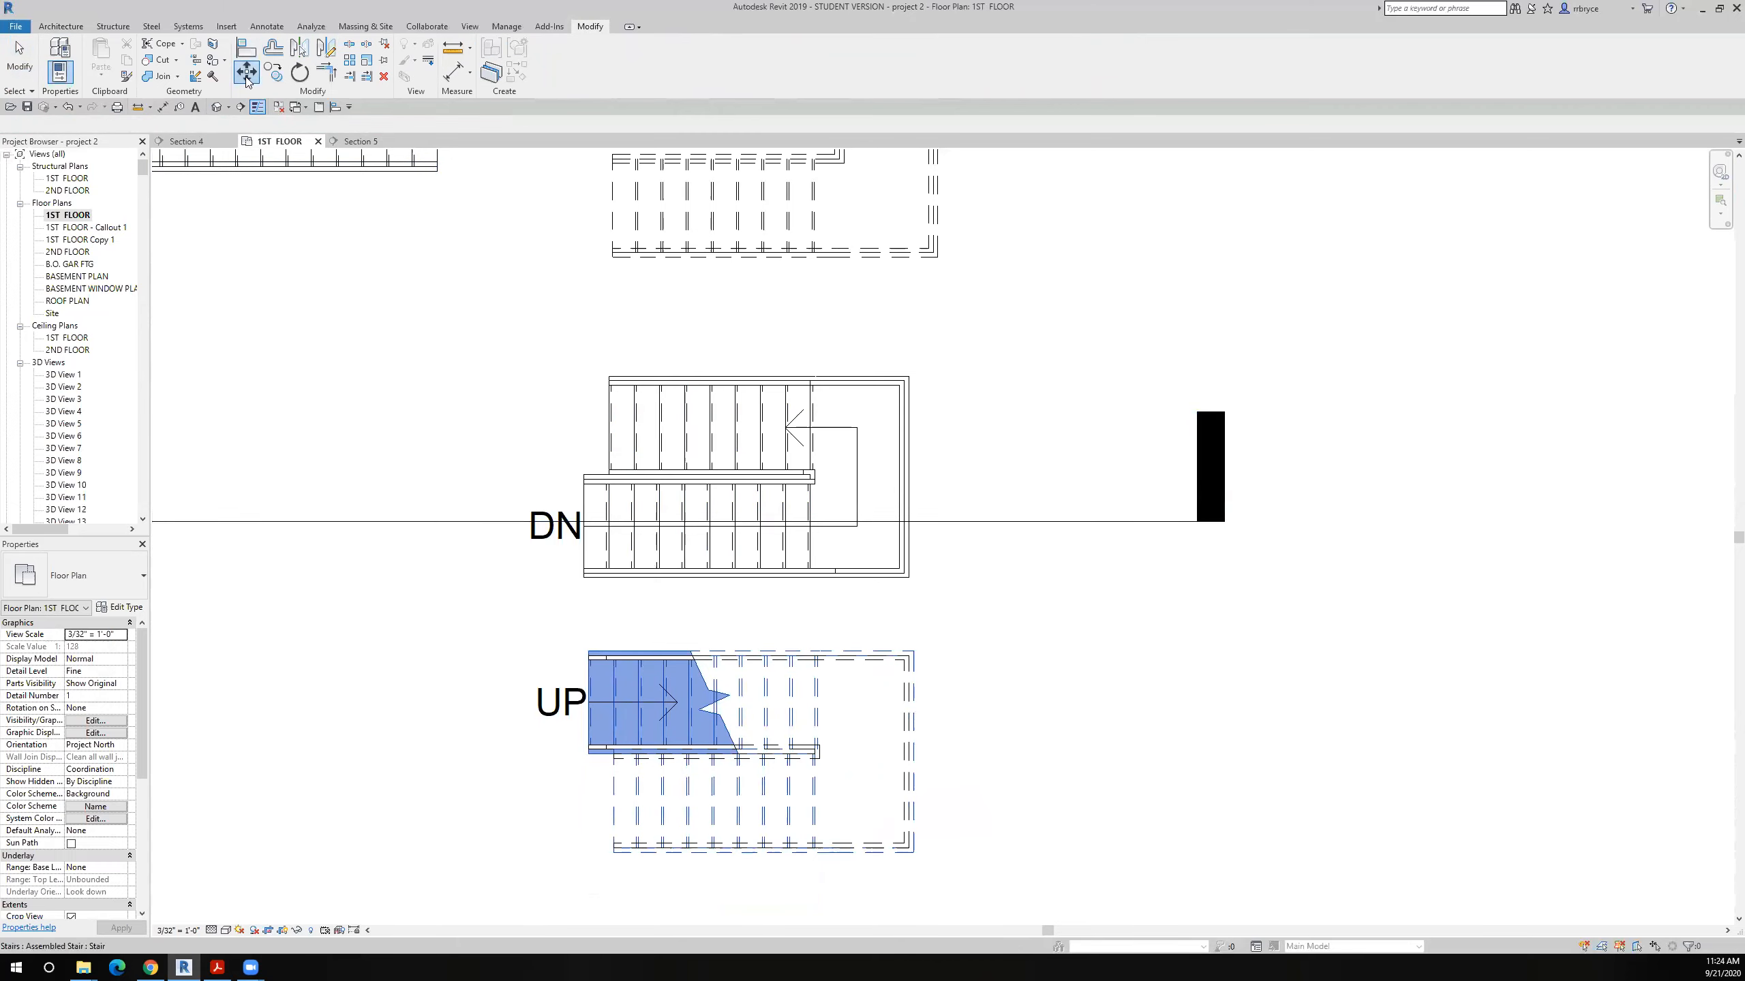
left_click(914, 651)
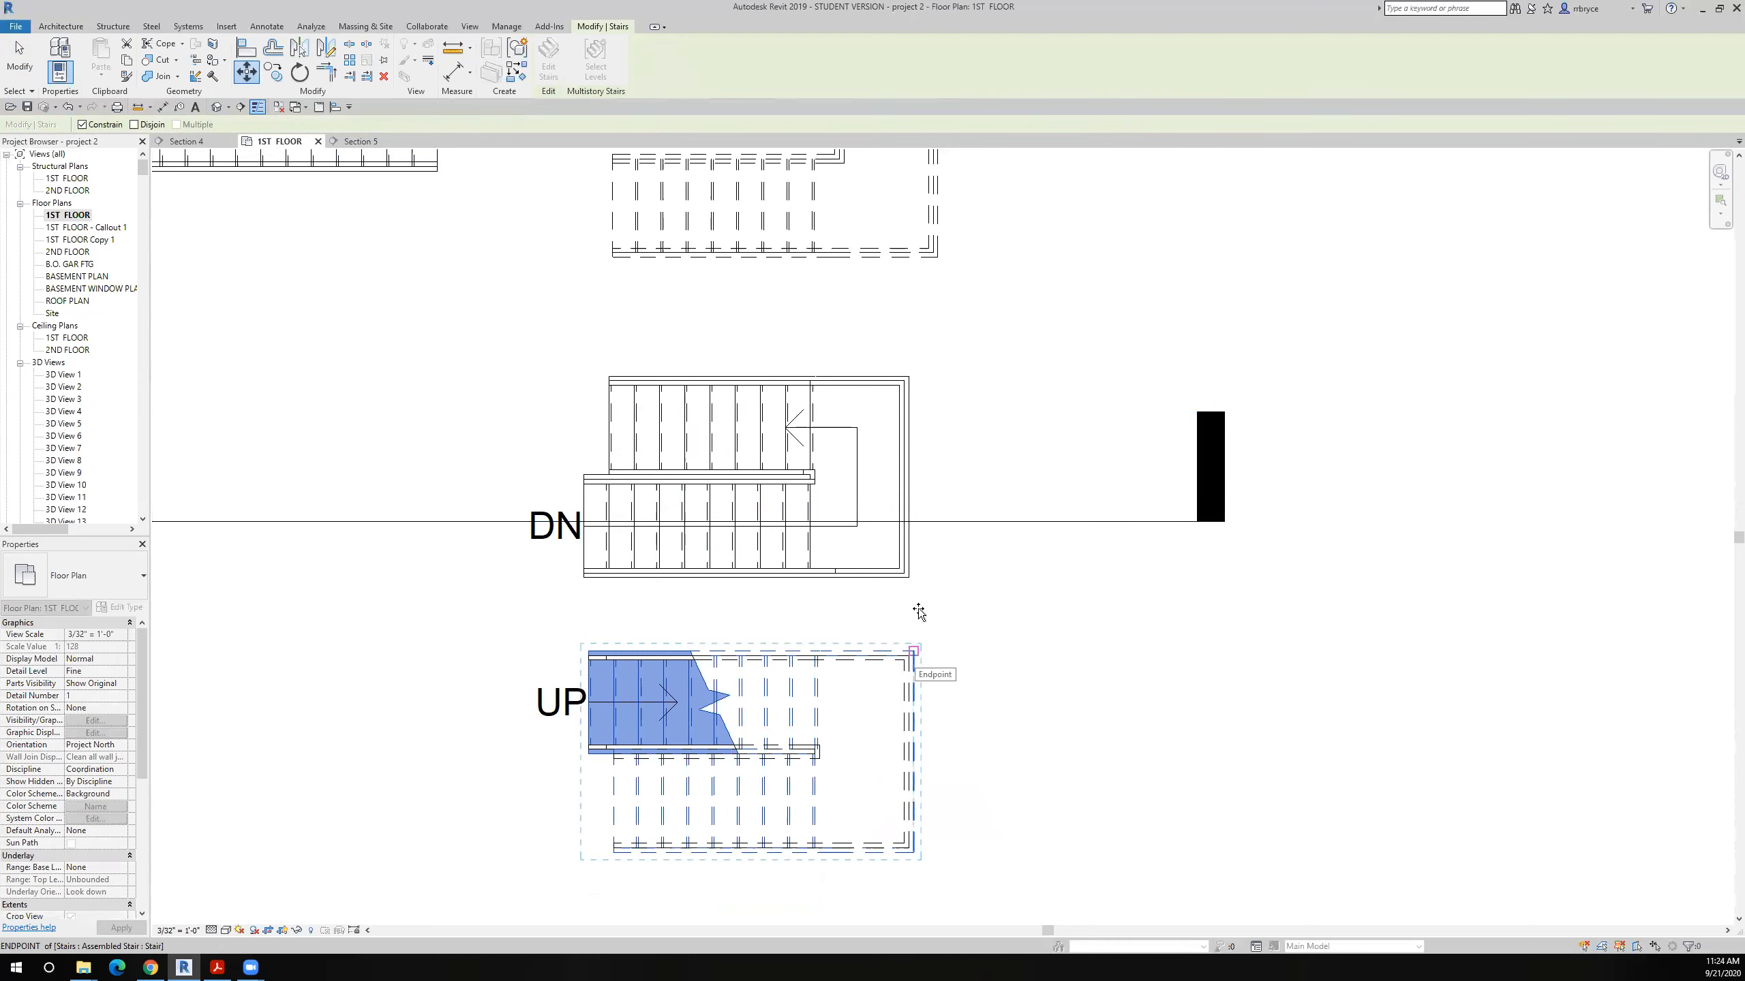
left_click(909, 377)
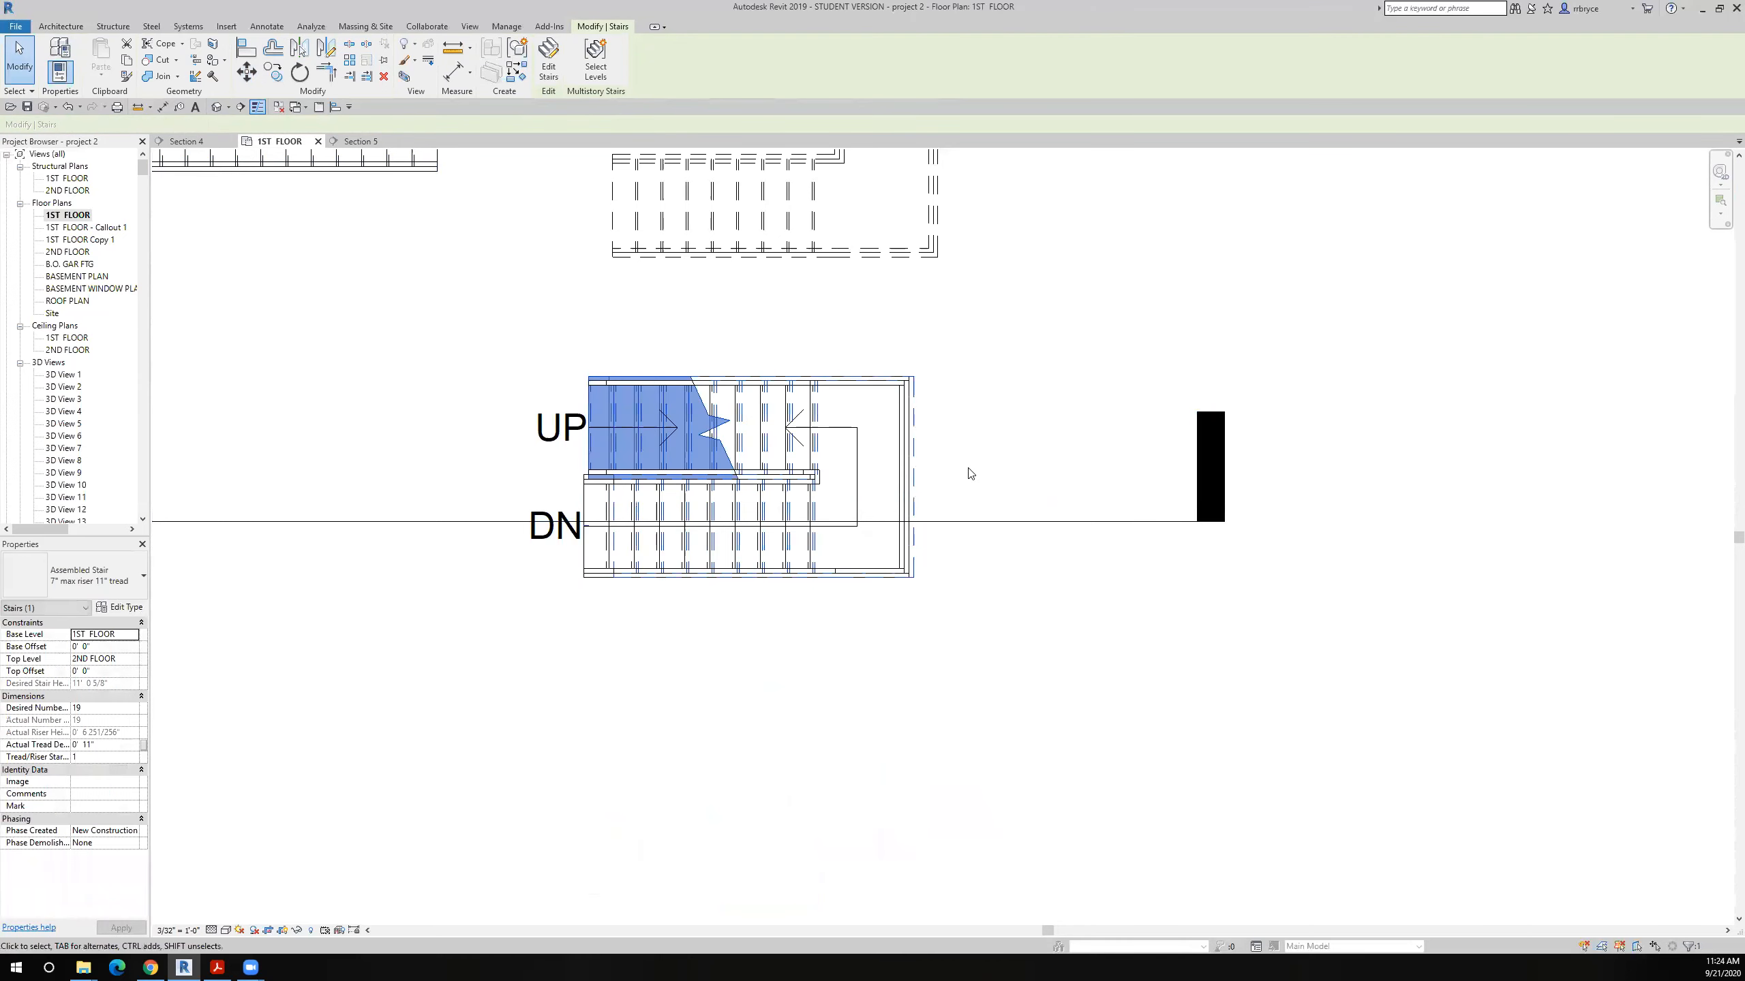
Step: Examine in Section 5 where the upper stair's first run meets the top of the basement stair, and go back to the 1ST FLOOR plan
left_click(360, 141)
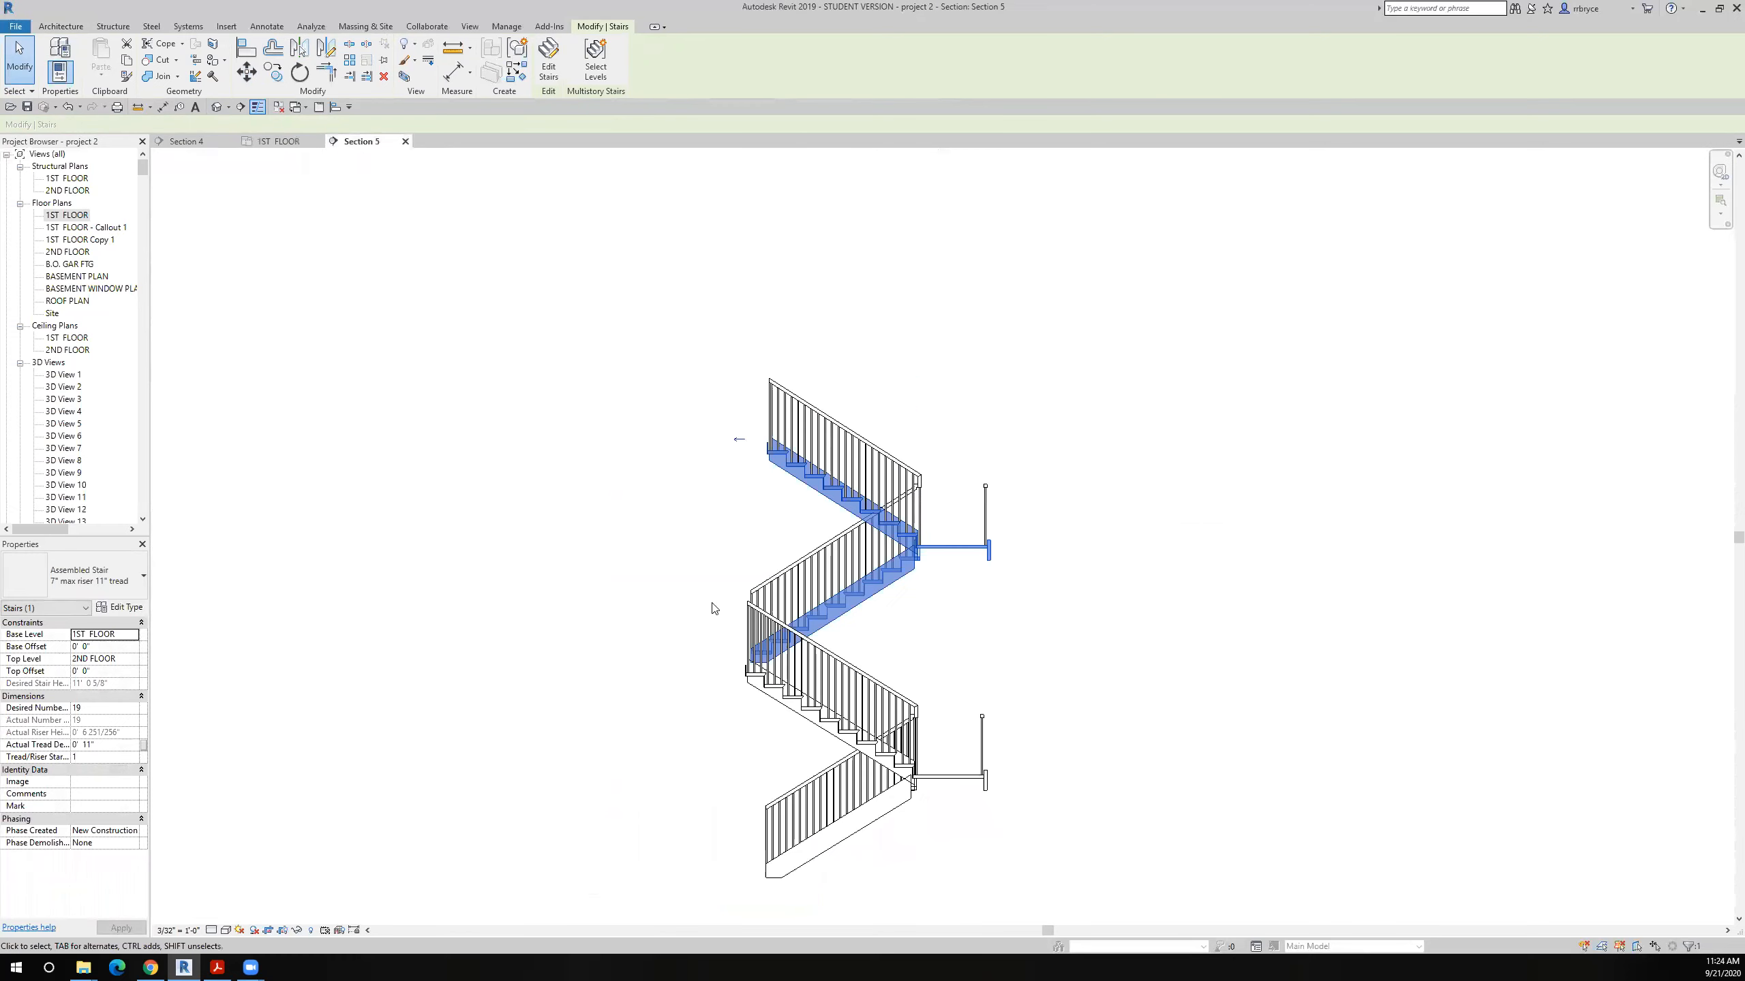
scroll(769, 742, "up", 3)
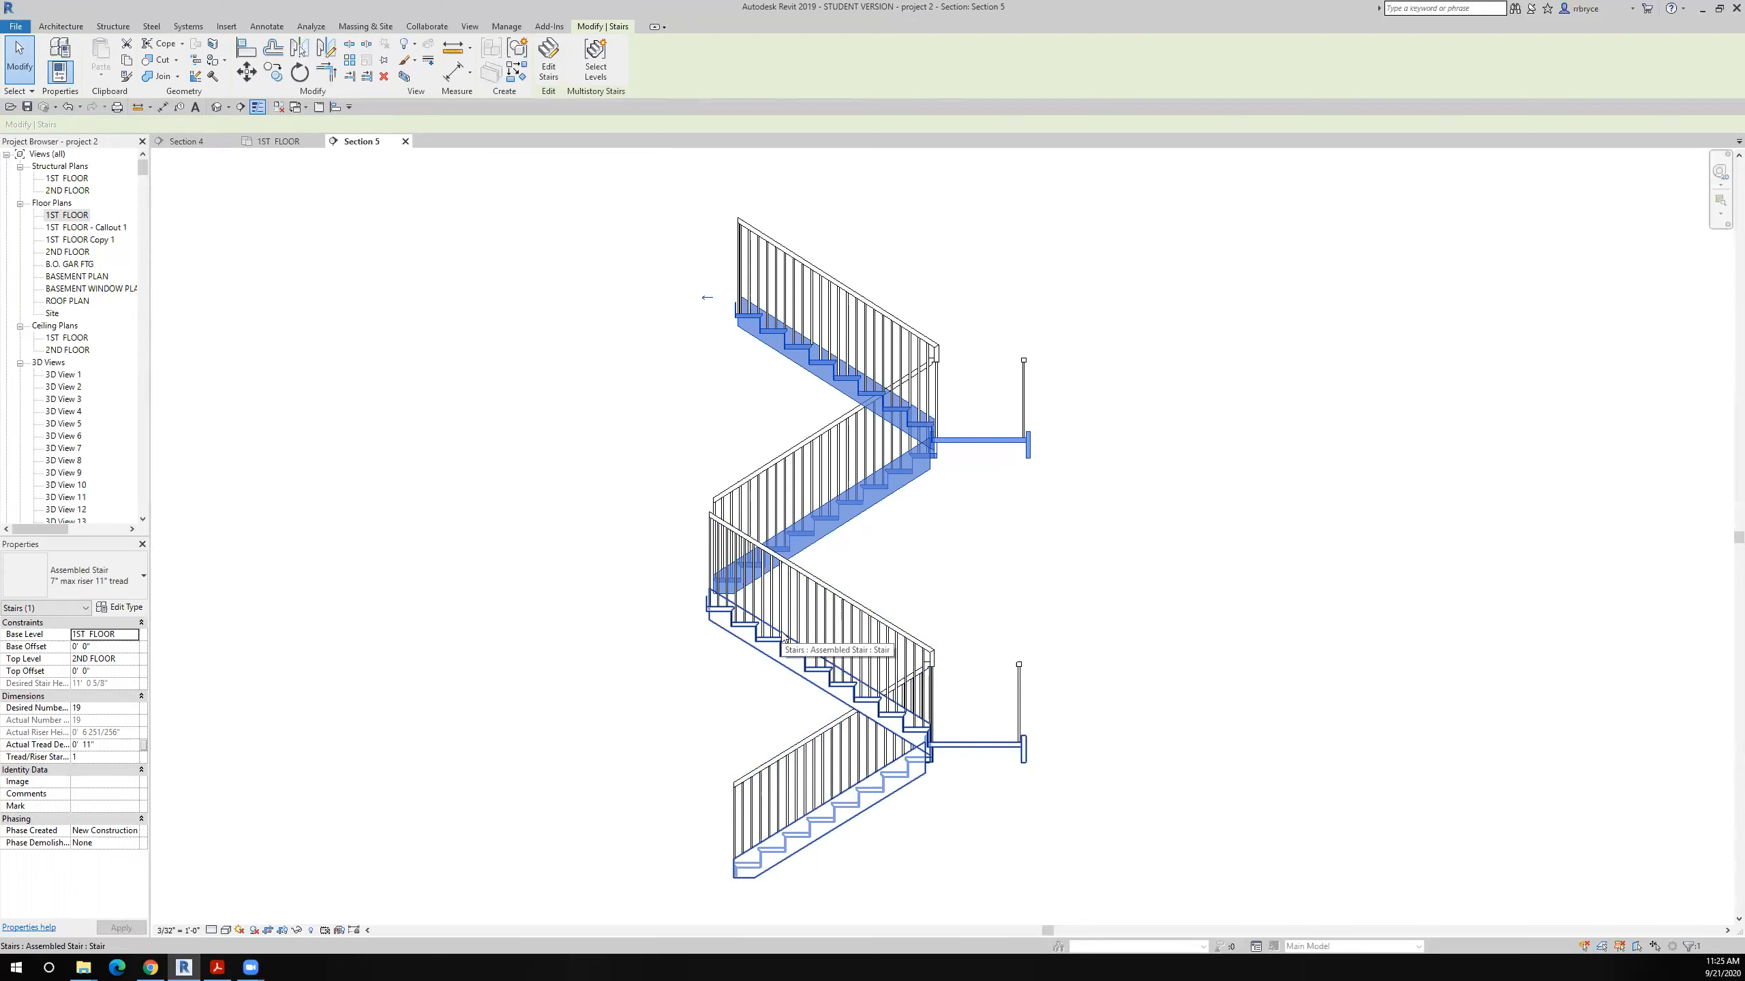
left_click(290, 141)
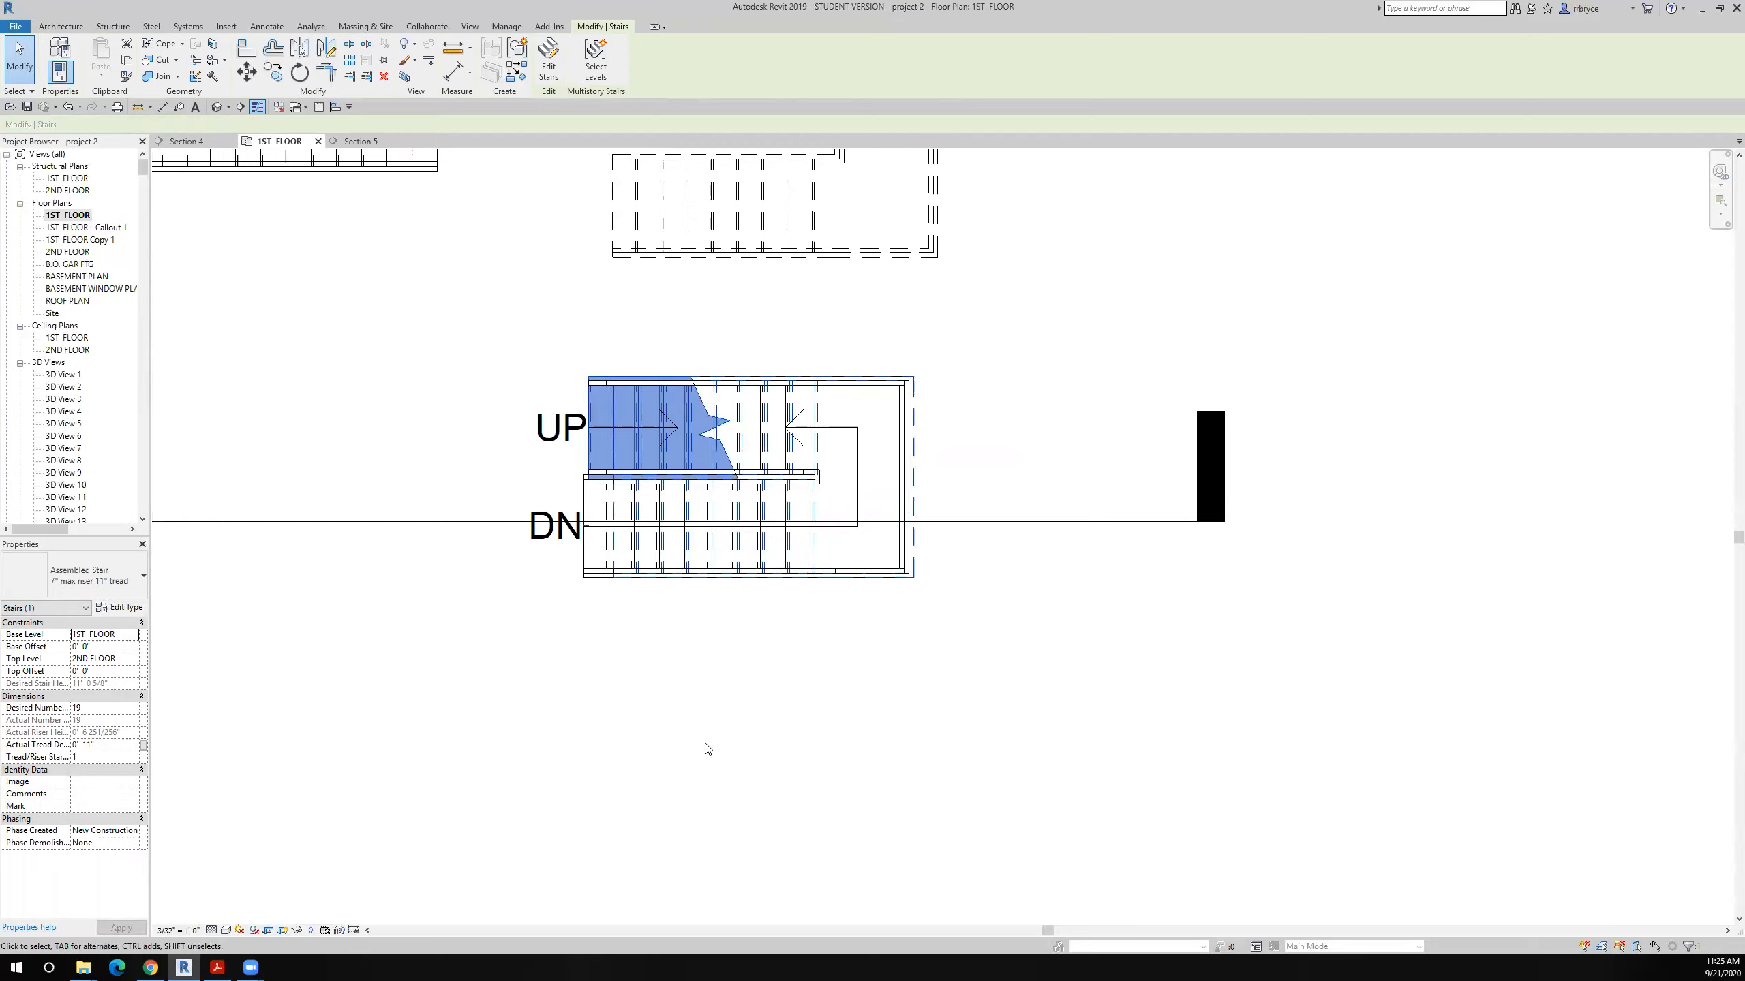
Step: Open the Section 4 view from its section line through the stairwell inside the house
scroll(707, 749, "down", 8)
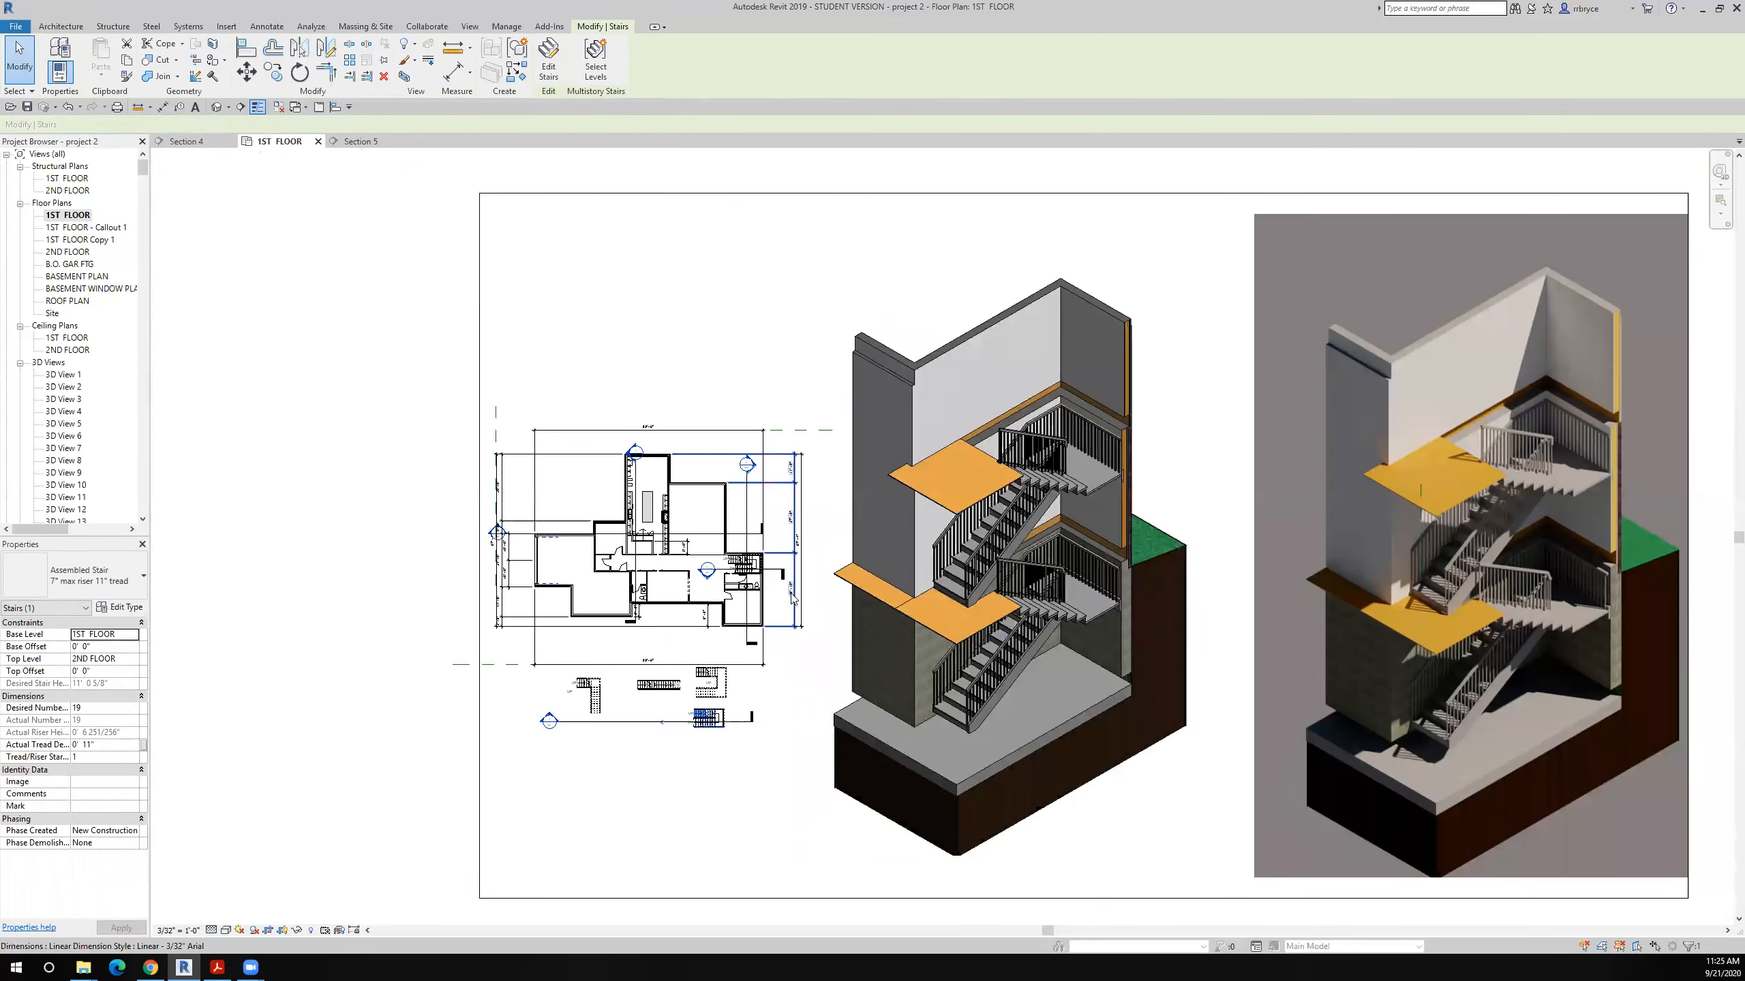
scroll(776, 550, "up", 5)
left_click(765, 512)
right_click(764, 513)
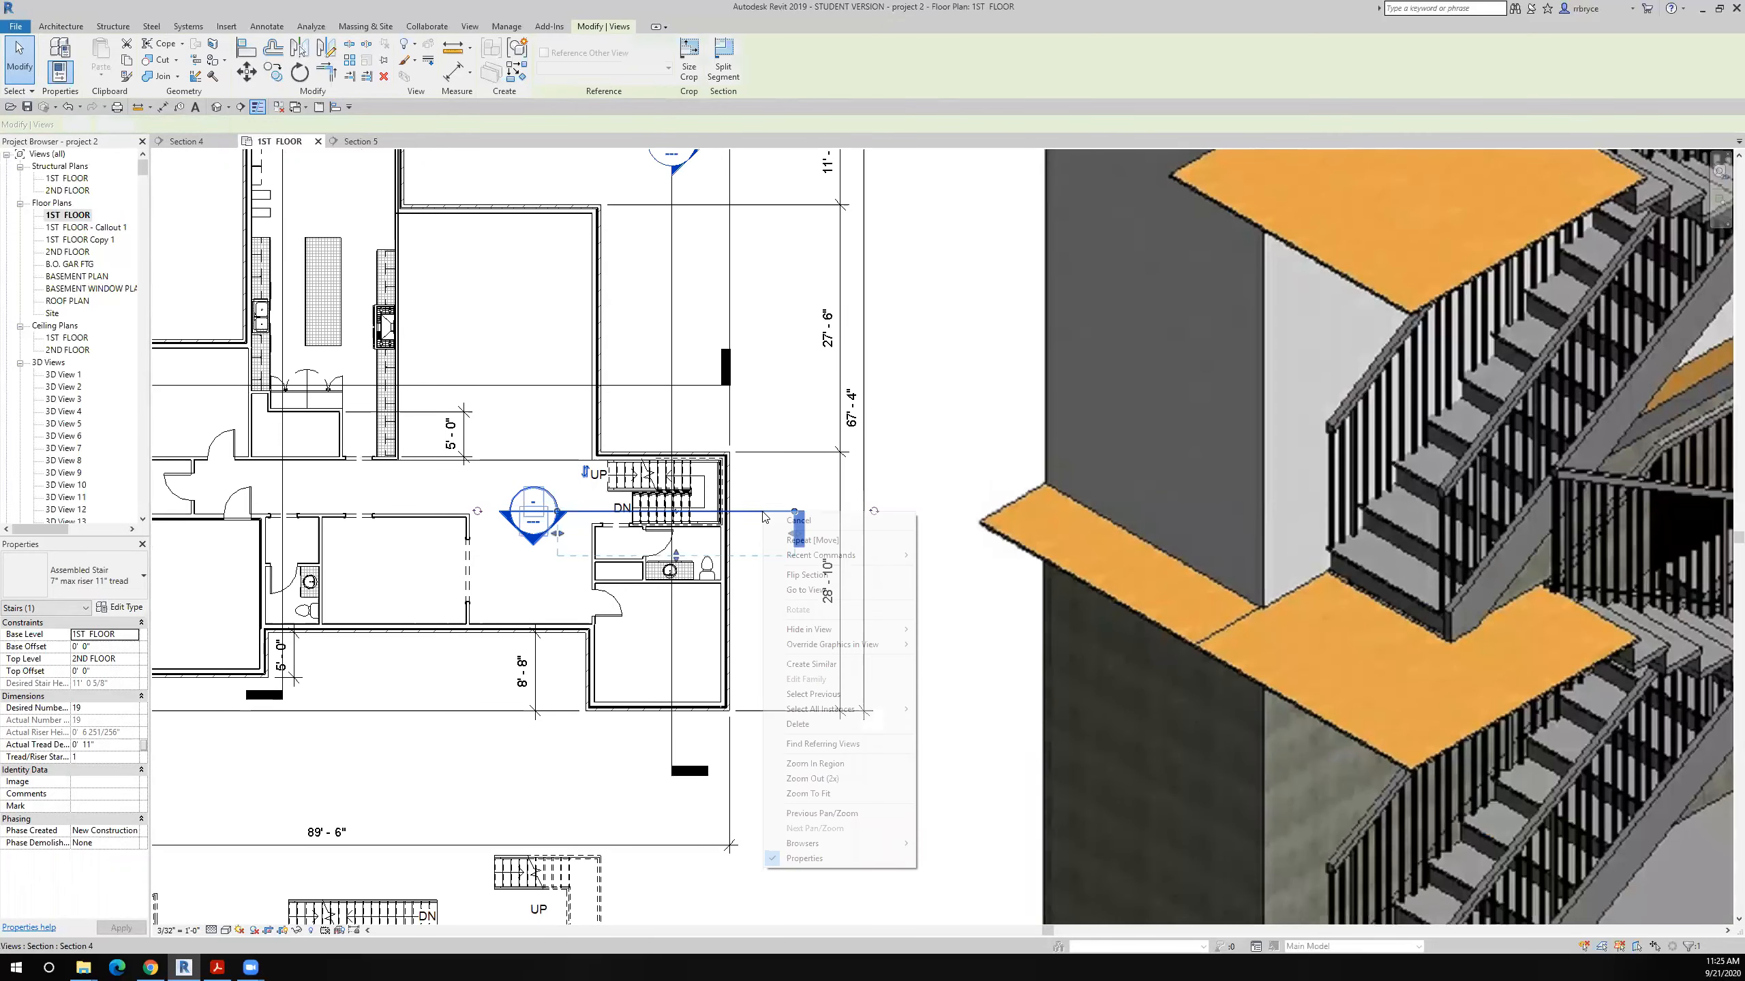
left_click(802, 590)
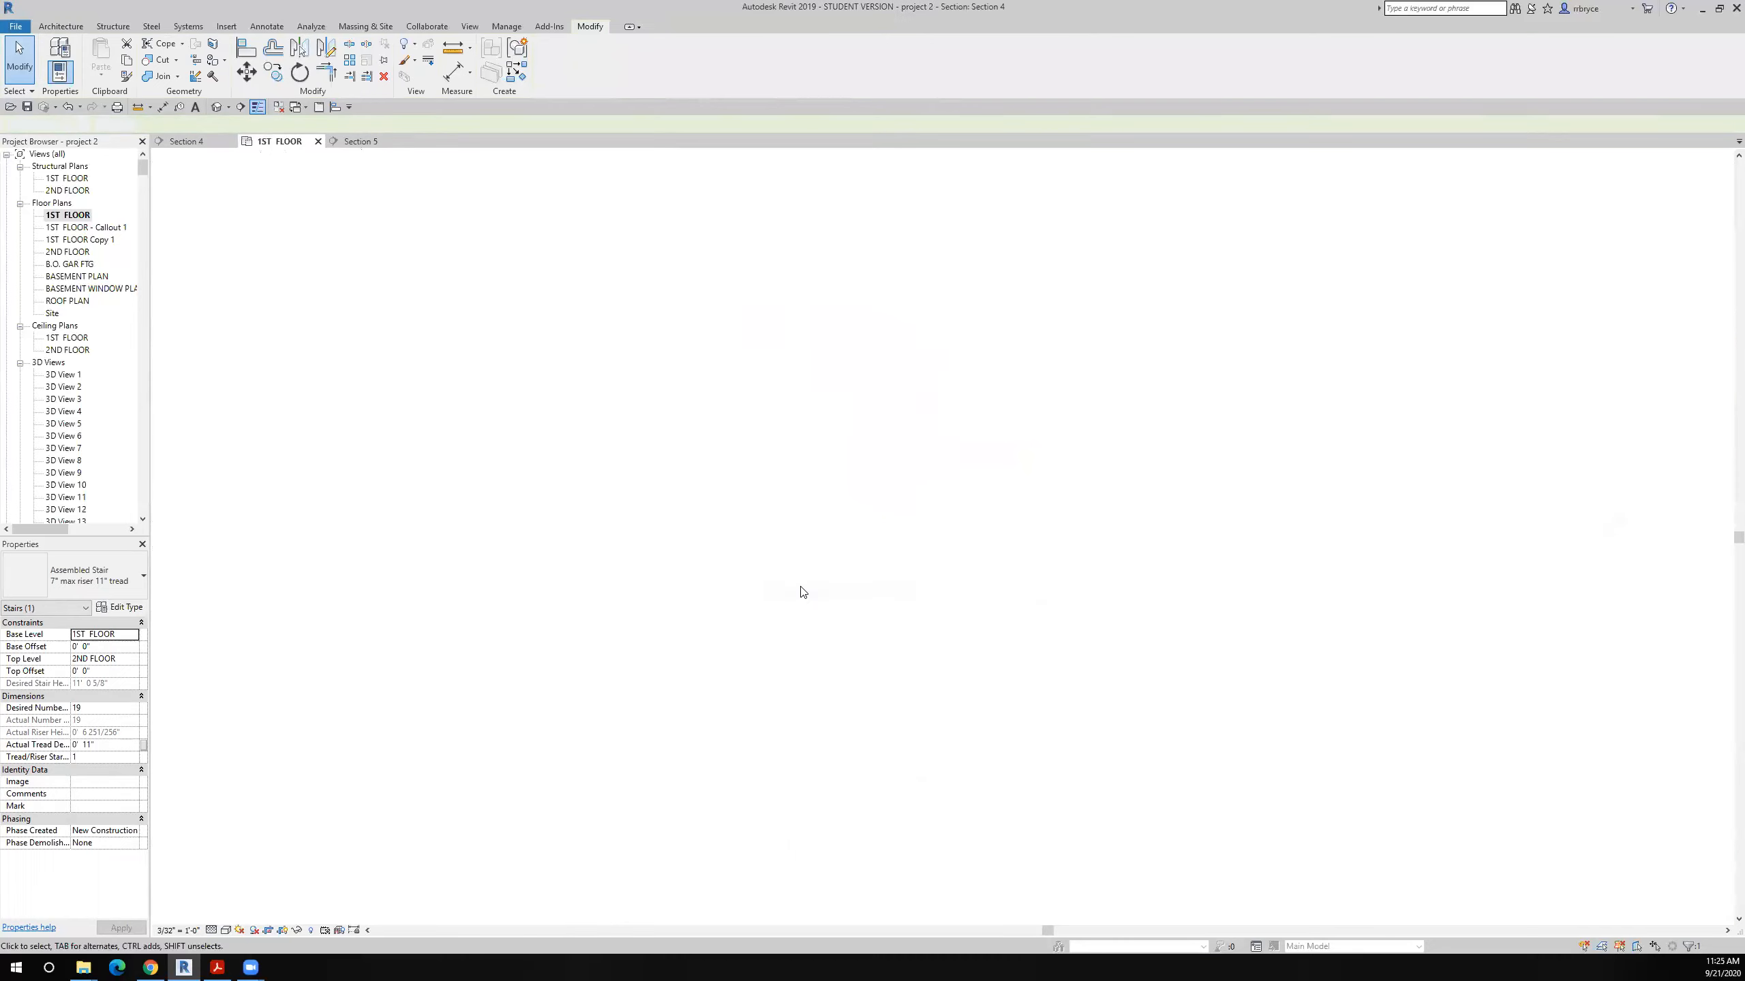
Step: Examine in Section 4 how the tops of the basement and upper stair runs meet the floors and doorways
scroll(763, 701, "up", 3)
middle_click_drag(762, 701, 798, 647)
scroll(763, 703, "up", 1)
middle_click_drag(742, 776, 743, 727)
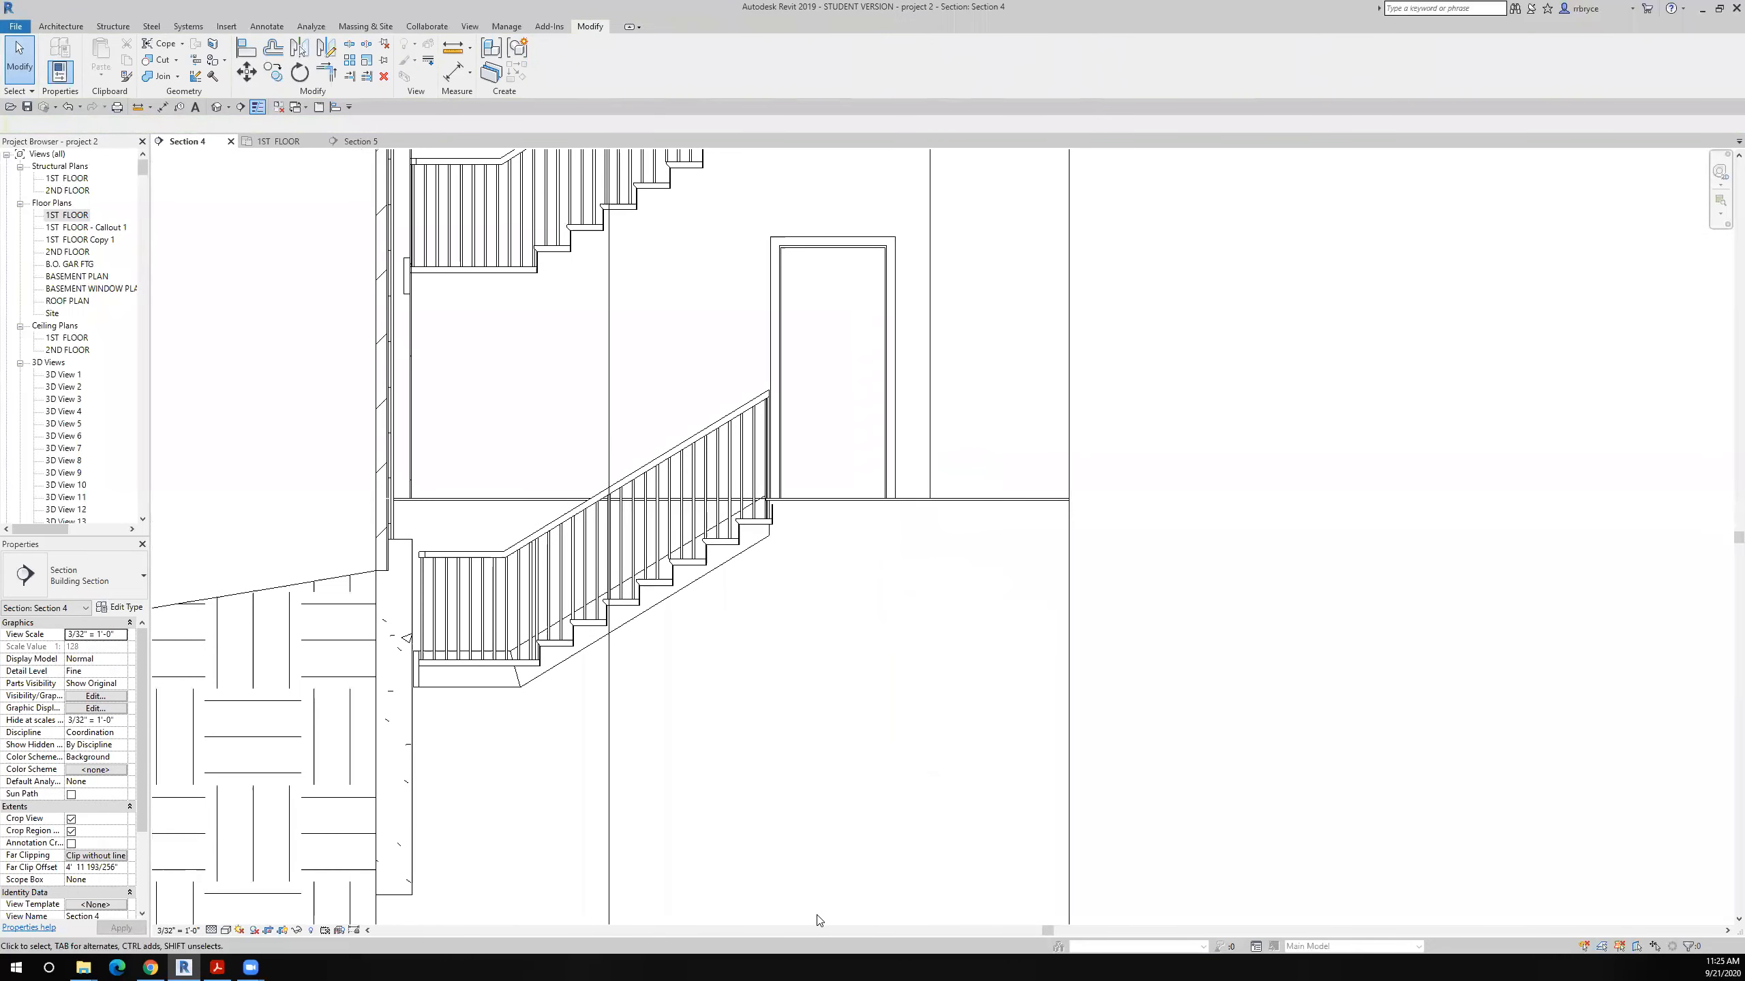
scroll(817, 921, "down", 2)
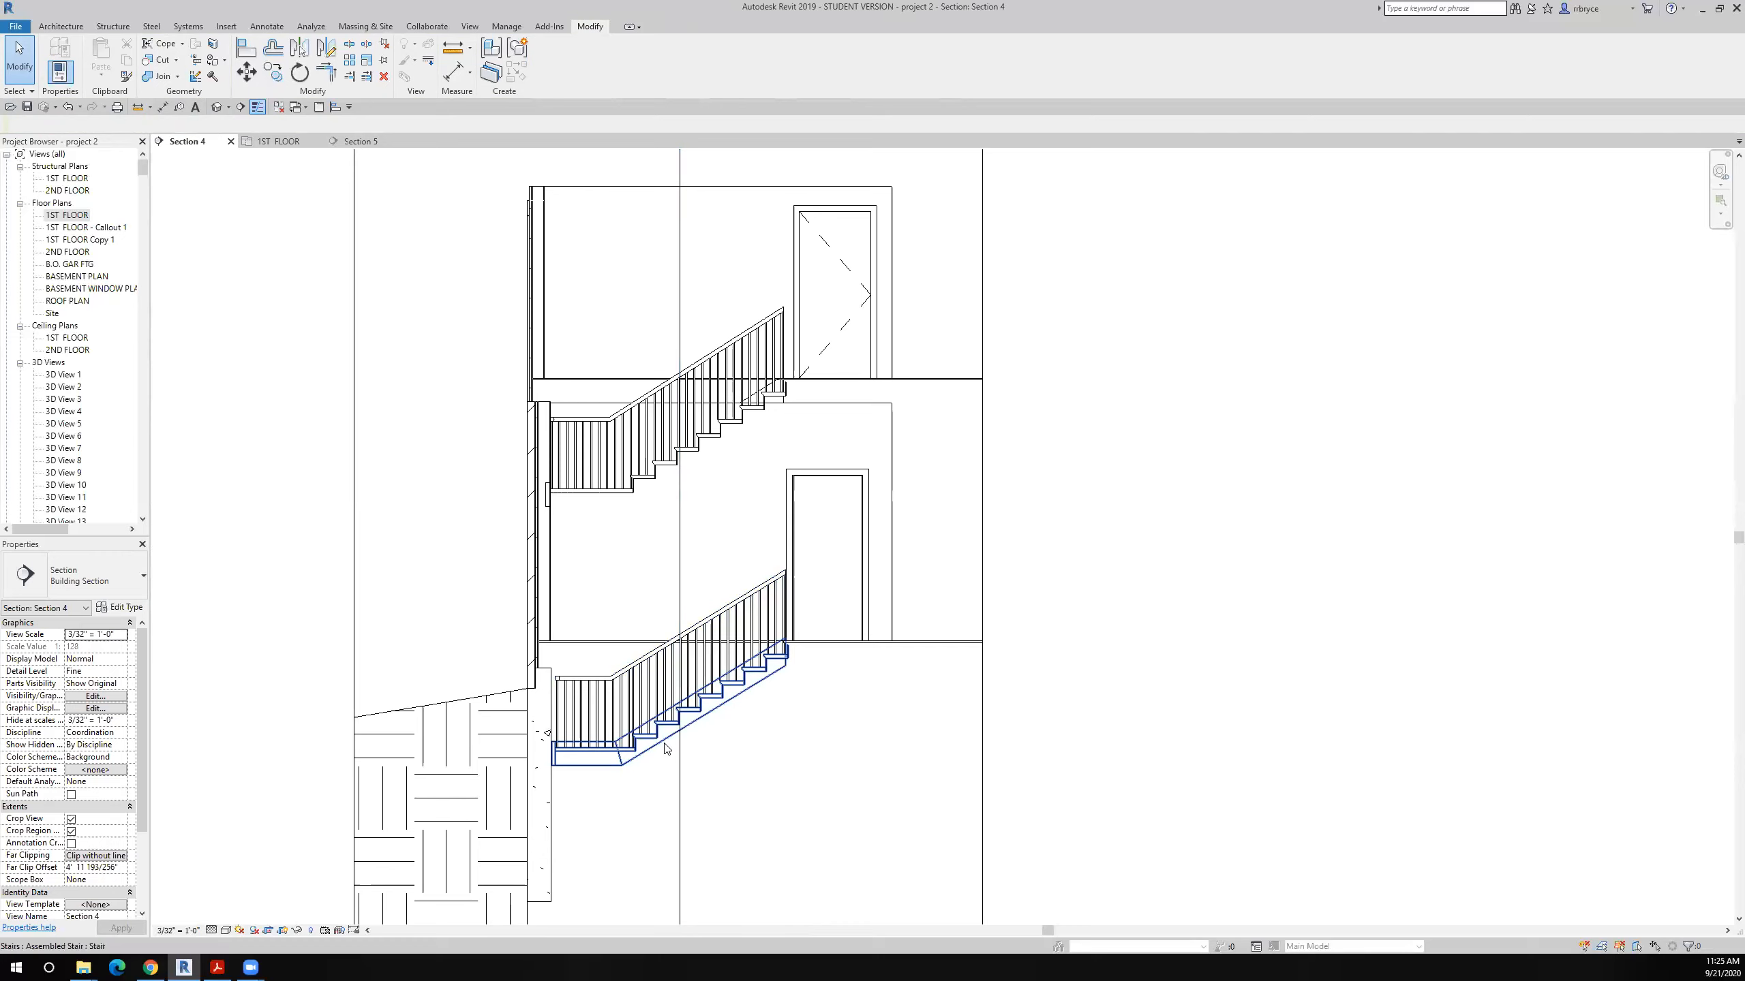
scroll(752, 665, "up", 6)
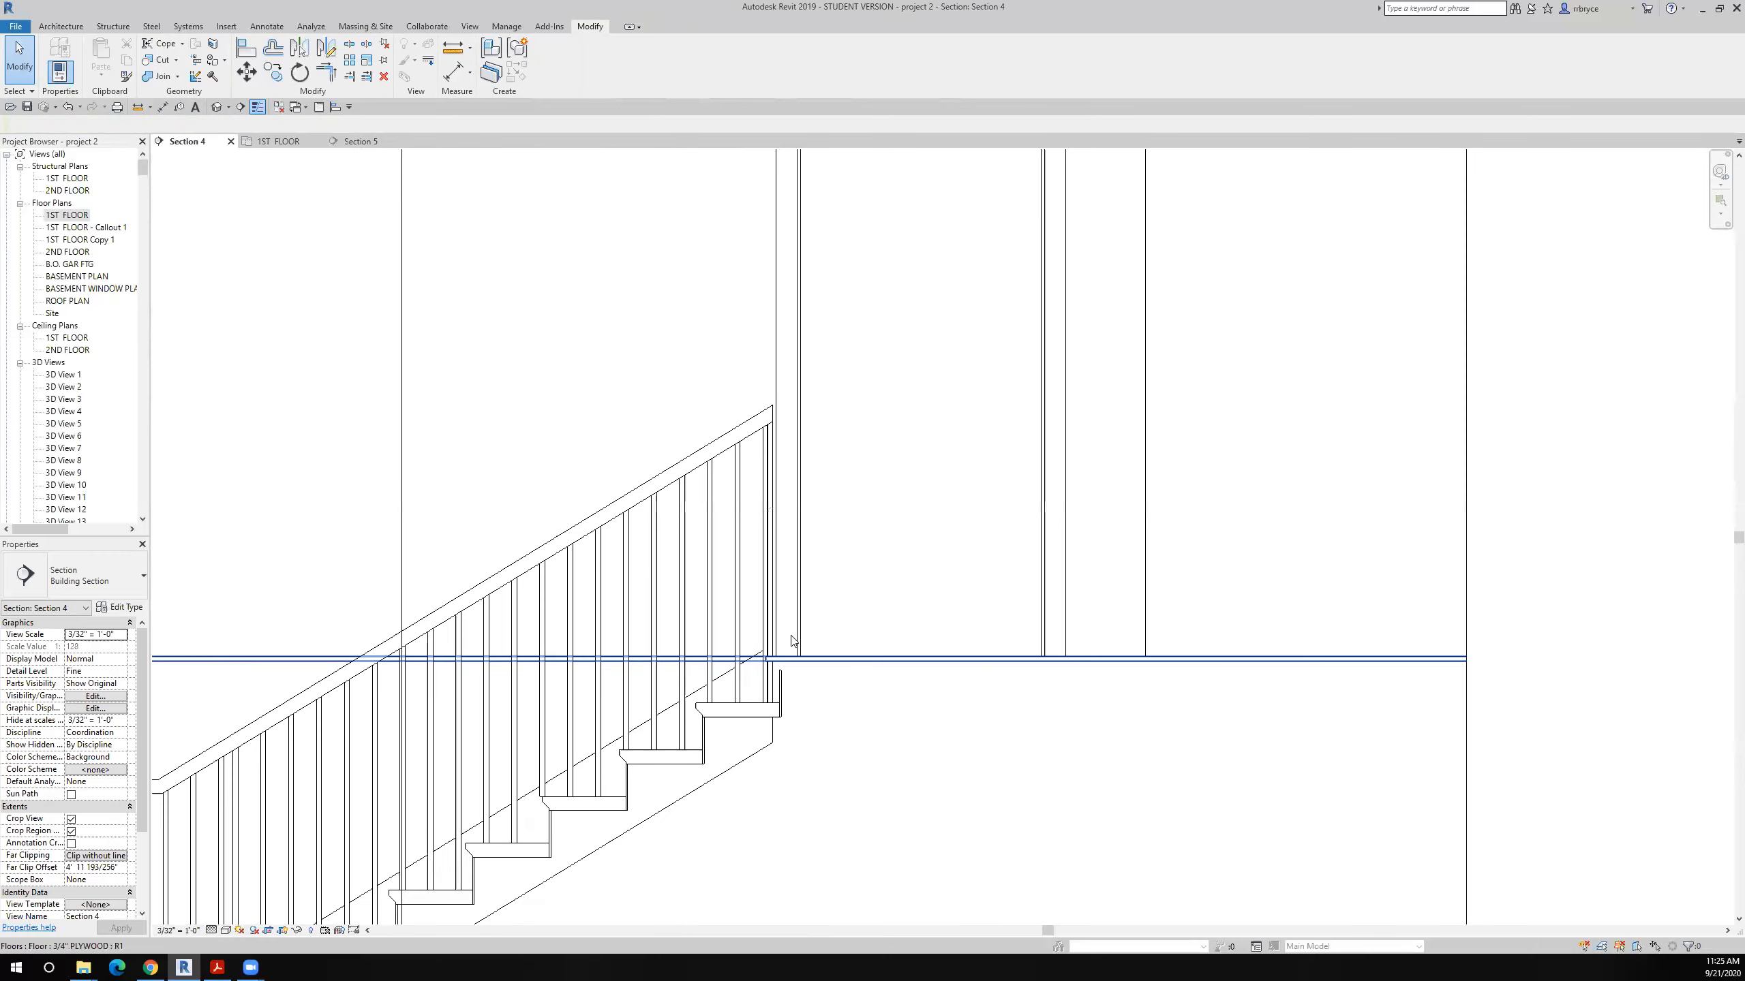
scroll(775, 677, "down", 4)
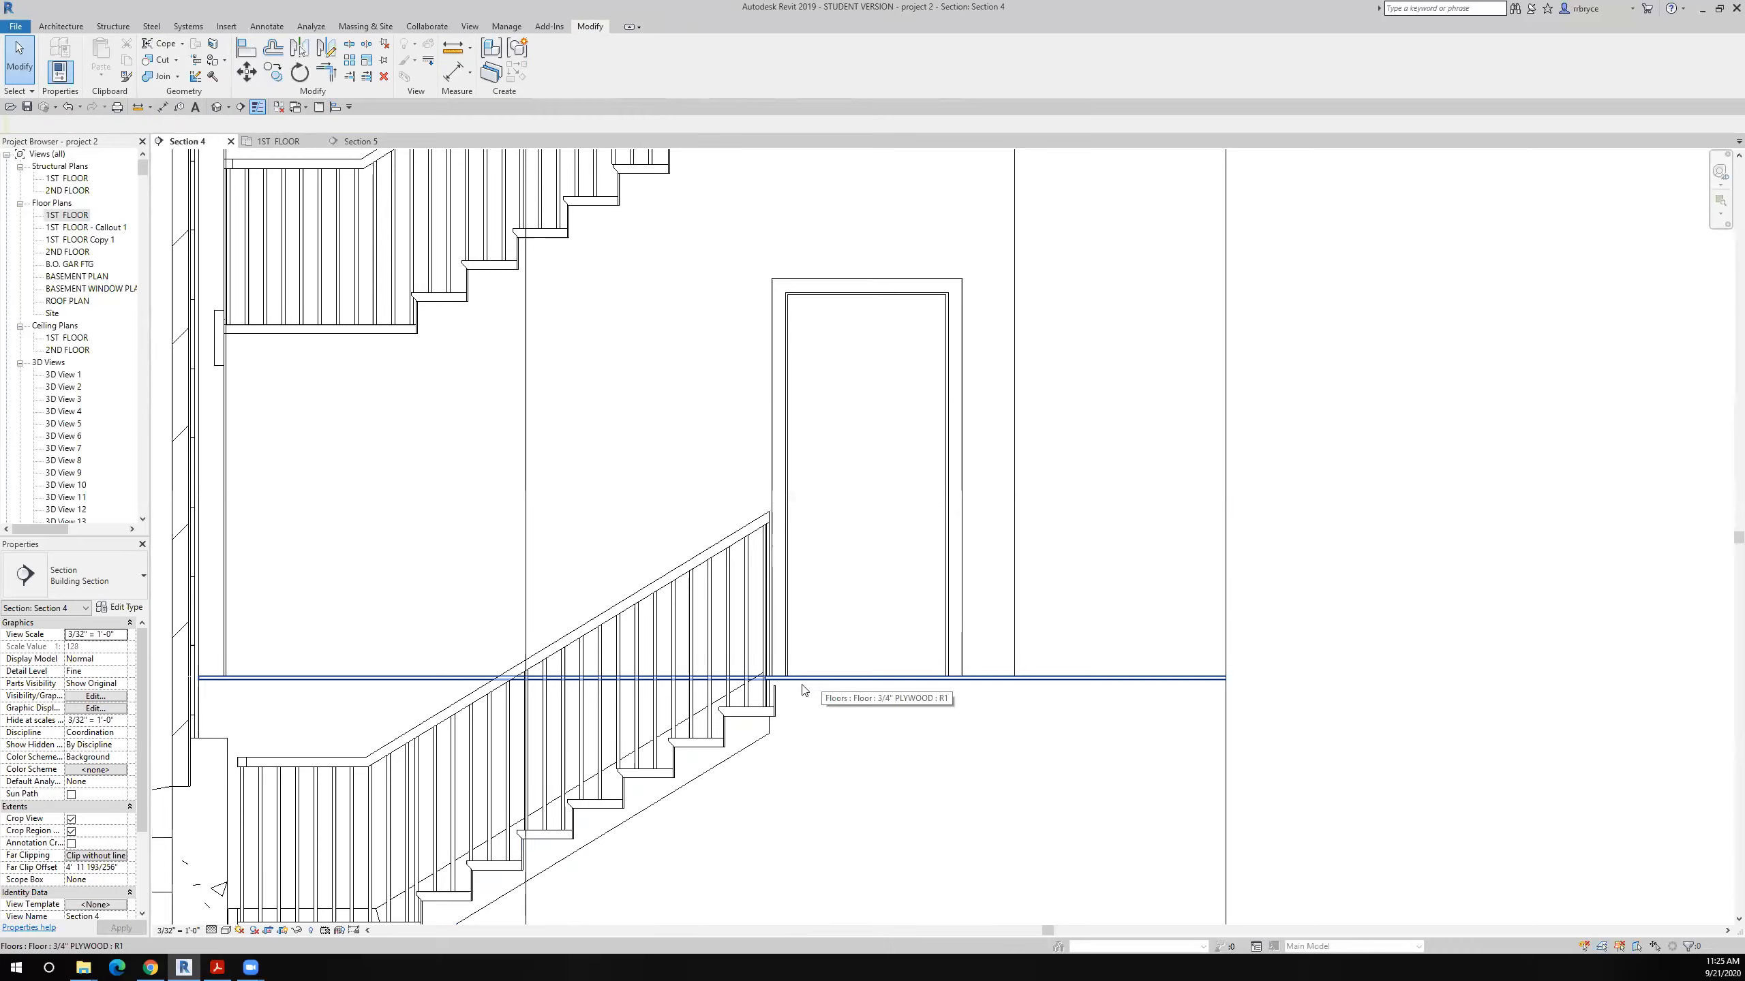
scroll(761, 684, "down", 6)
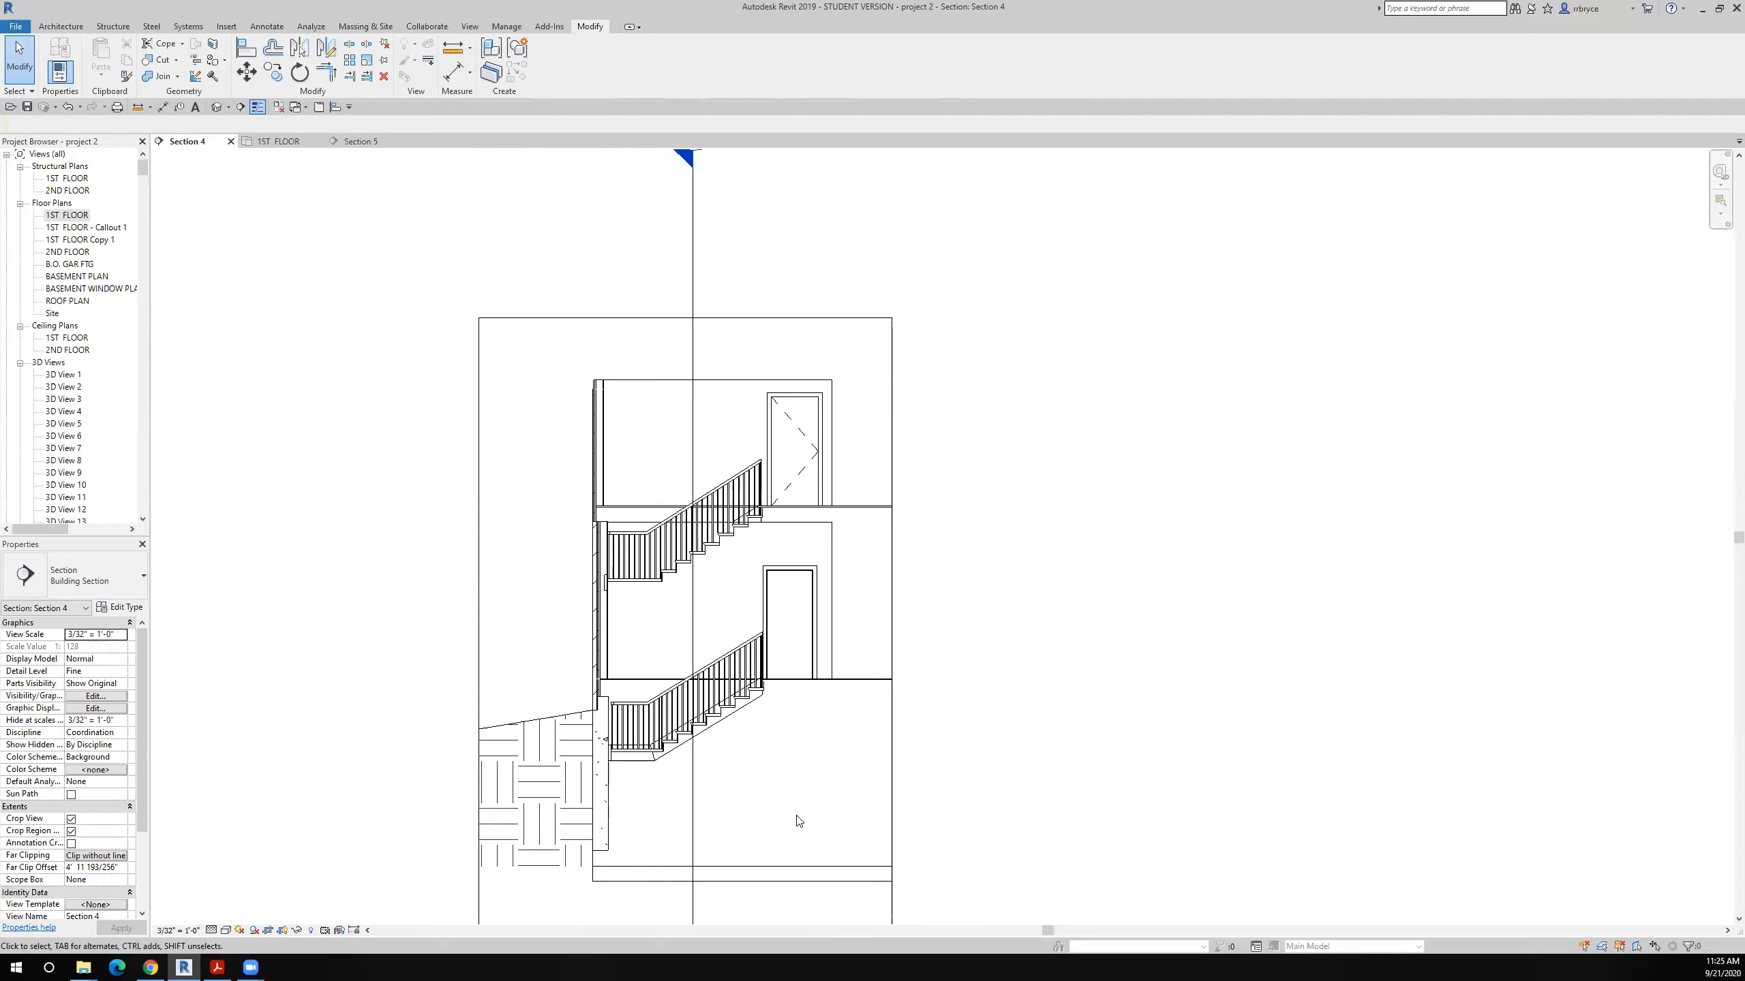
Step: In the 1ST FLOOR plan, shift the Section 4 line across the stairwell to the UP run and reopen the section view
left_click(278, 141)
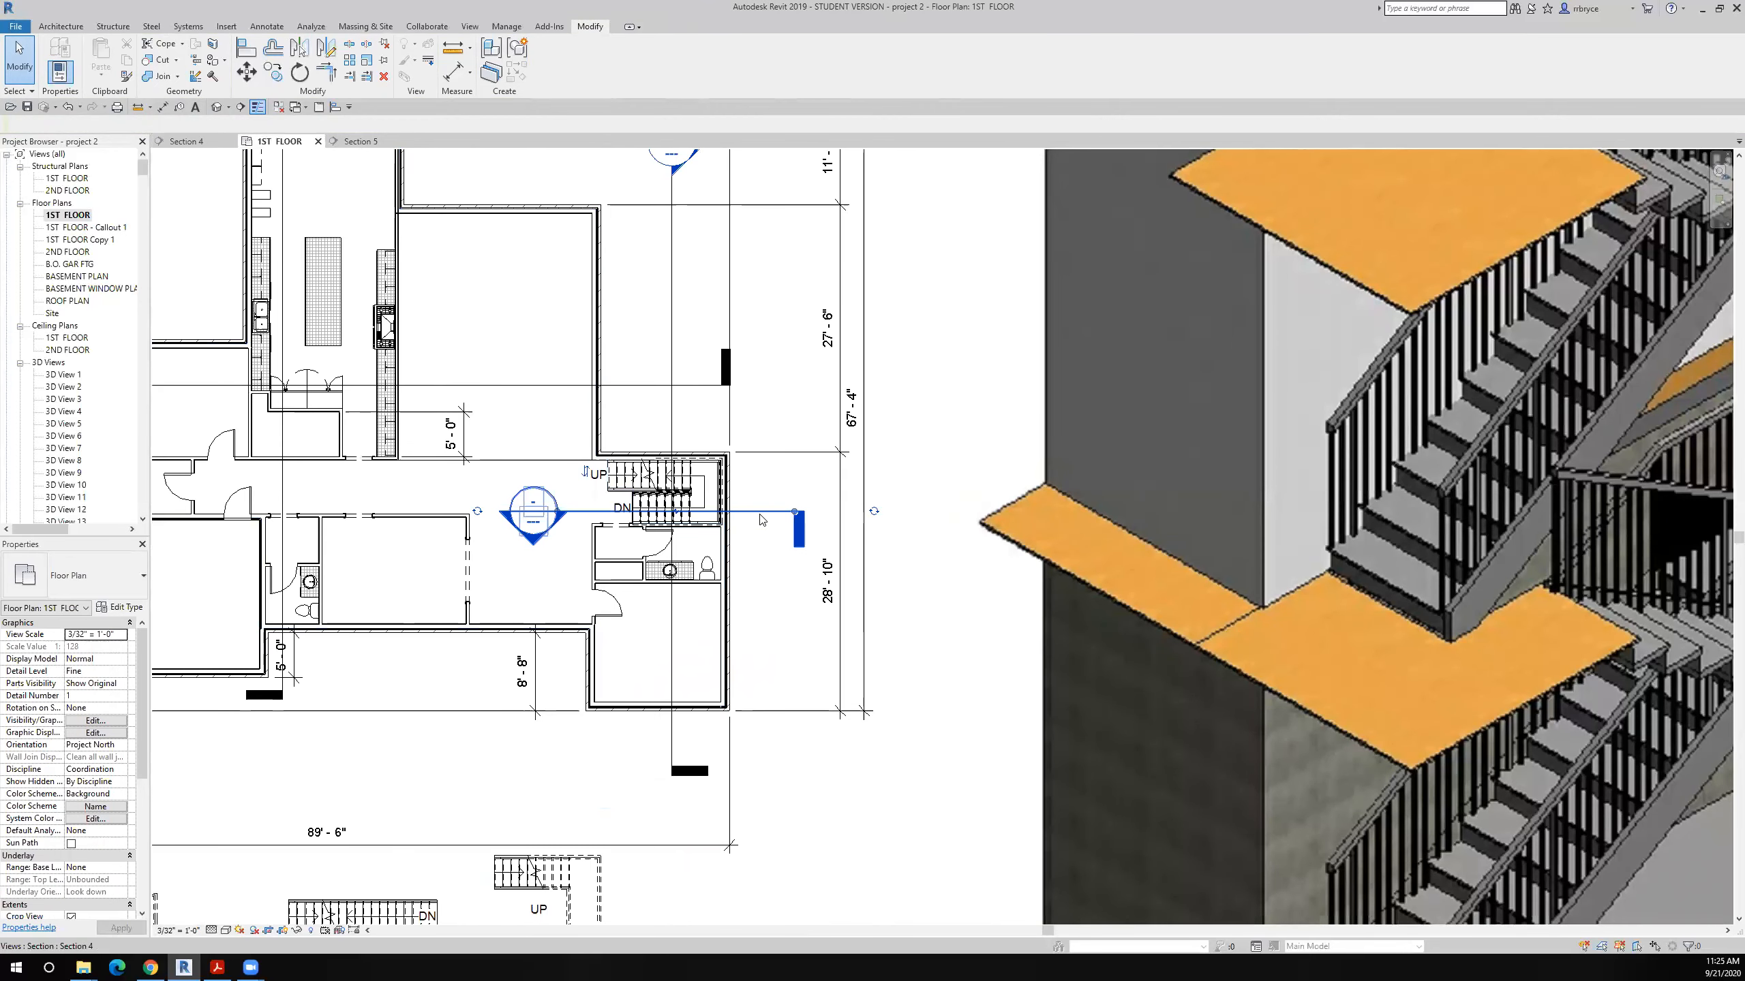
left_click_drag(760, 511, 761, 481)
right_click(761, 481)
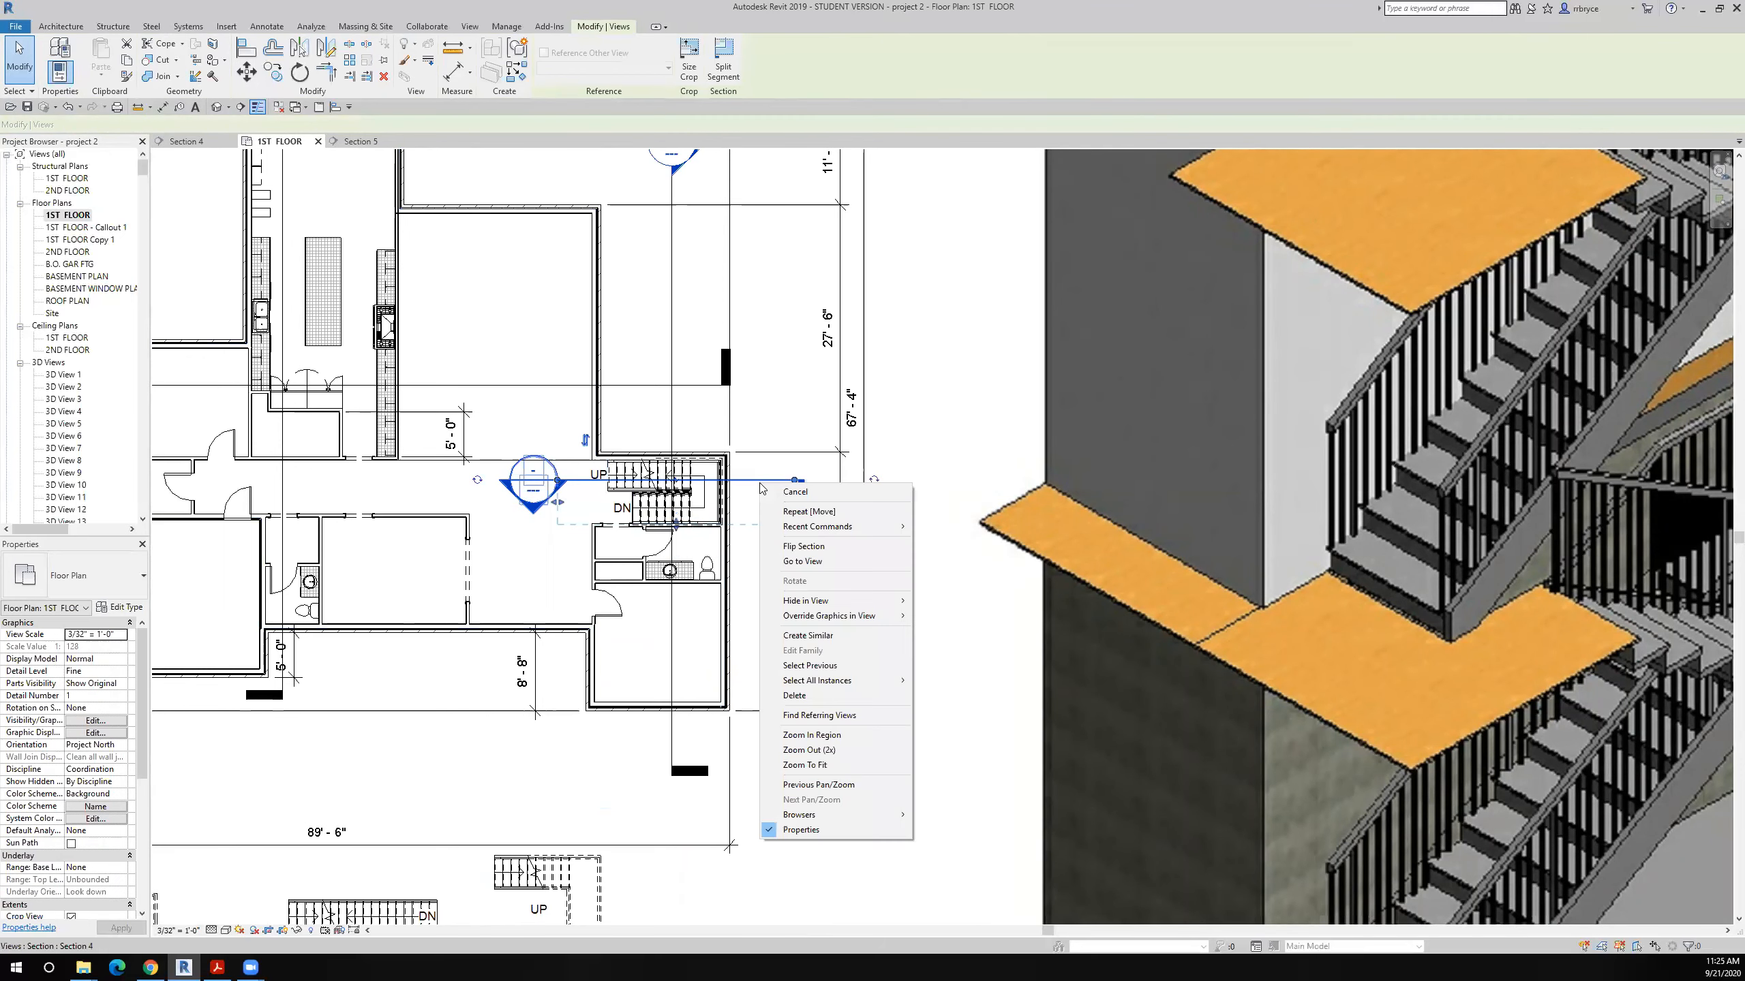
left_click(802, 560)
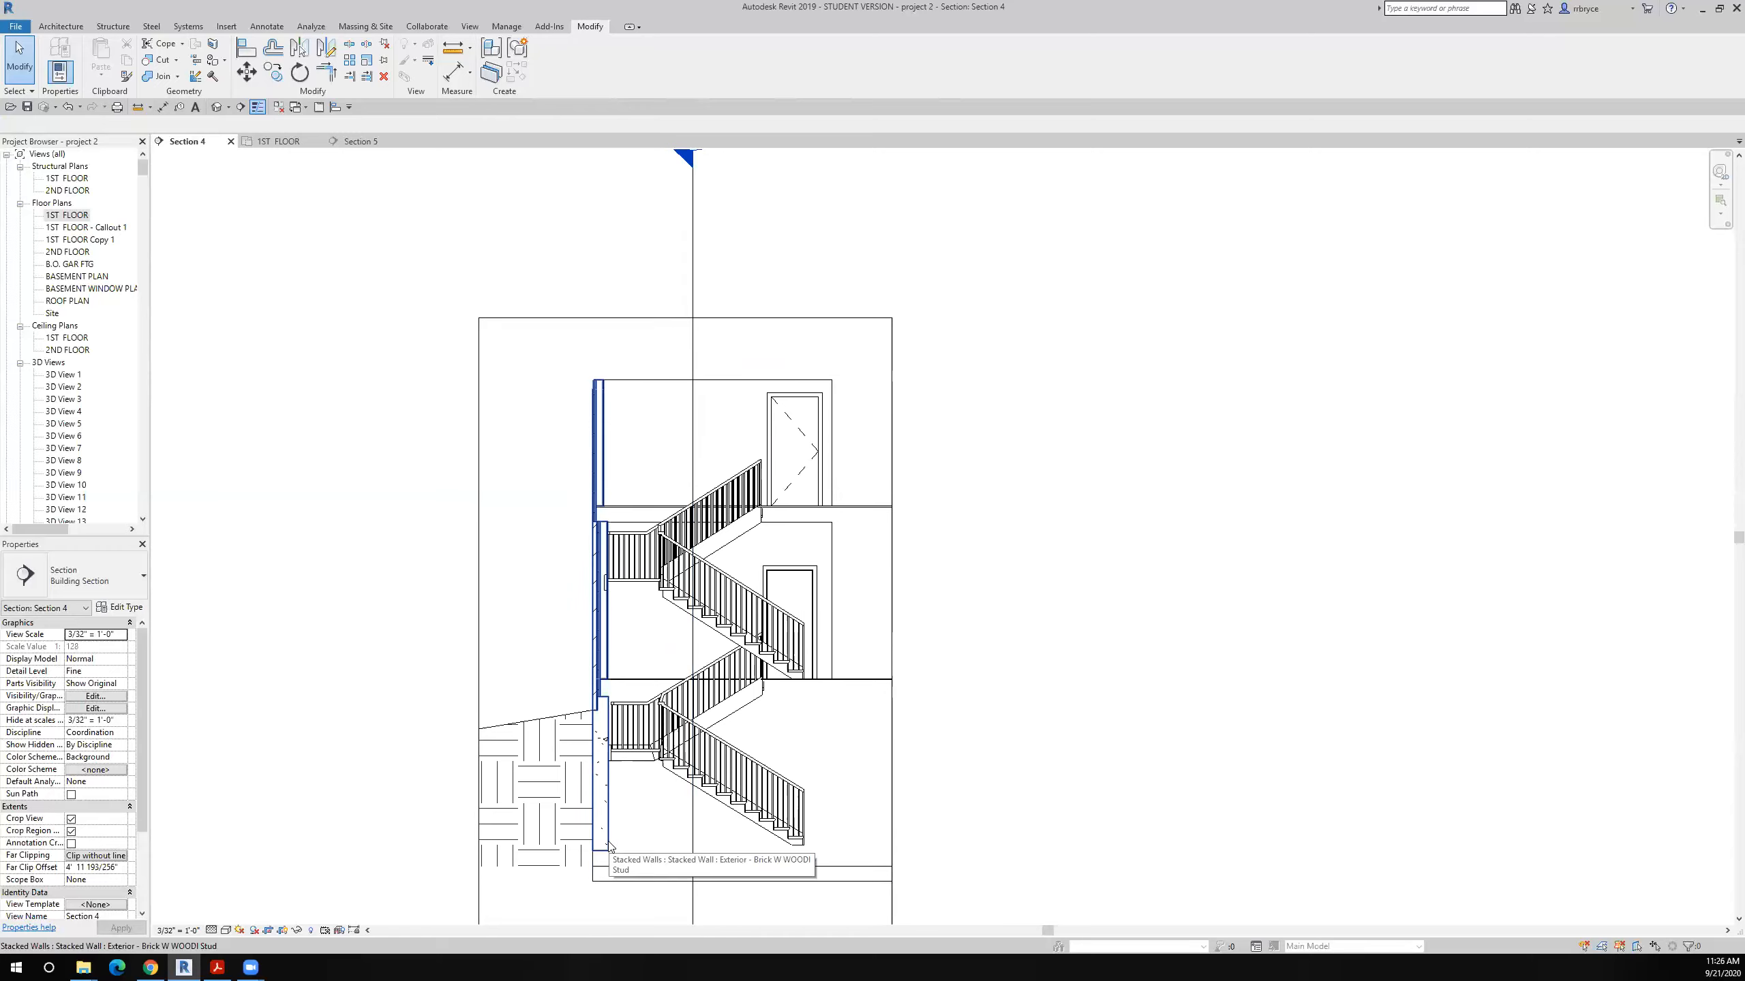
Step: Hide the building pad element below the basement stair in the Section 4 view
left_click(819, 879)
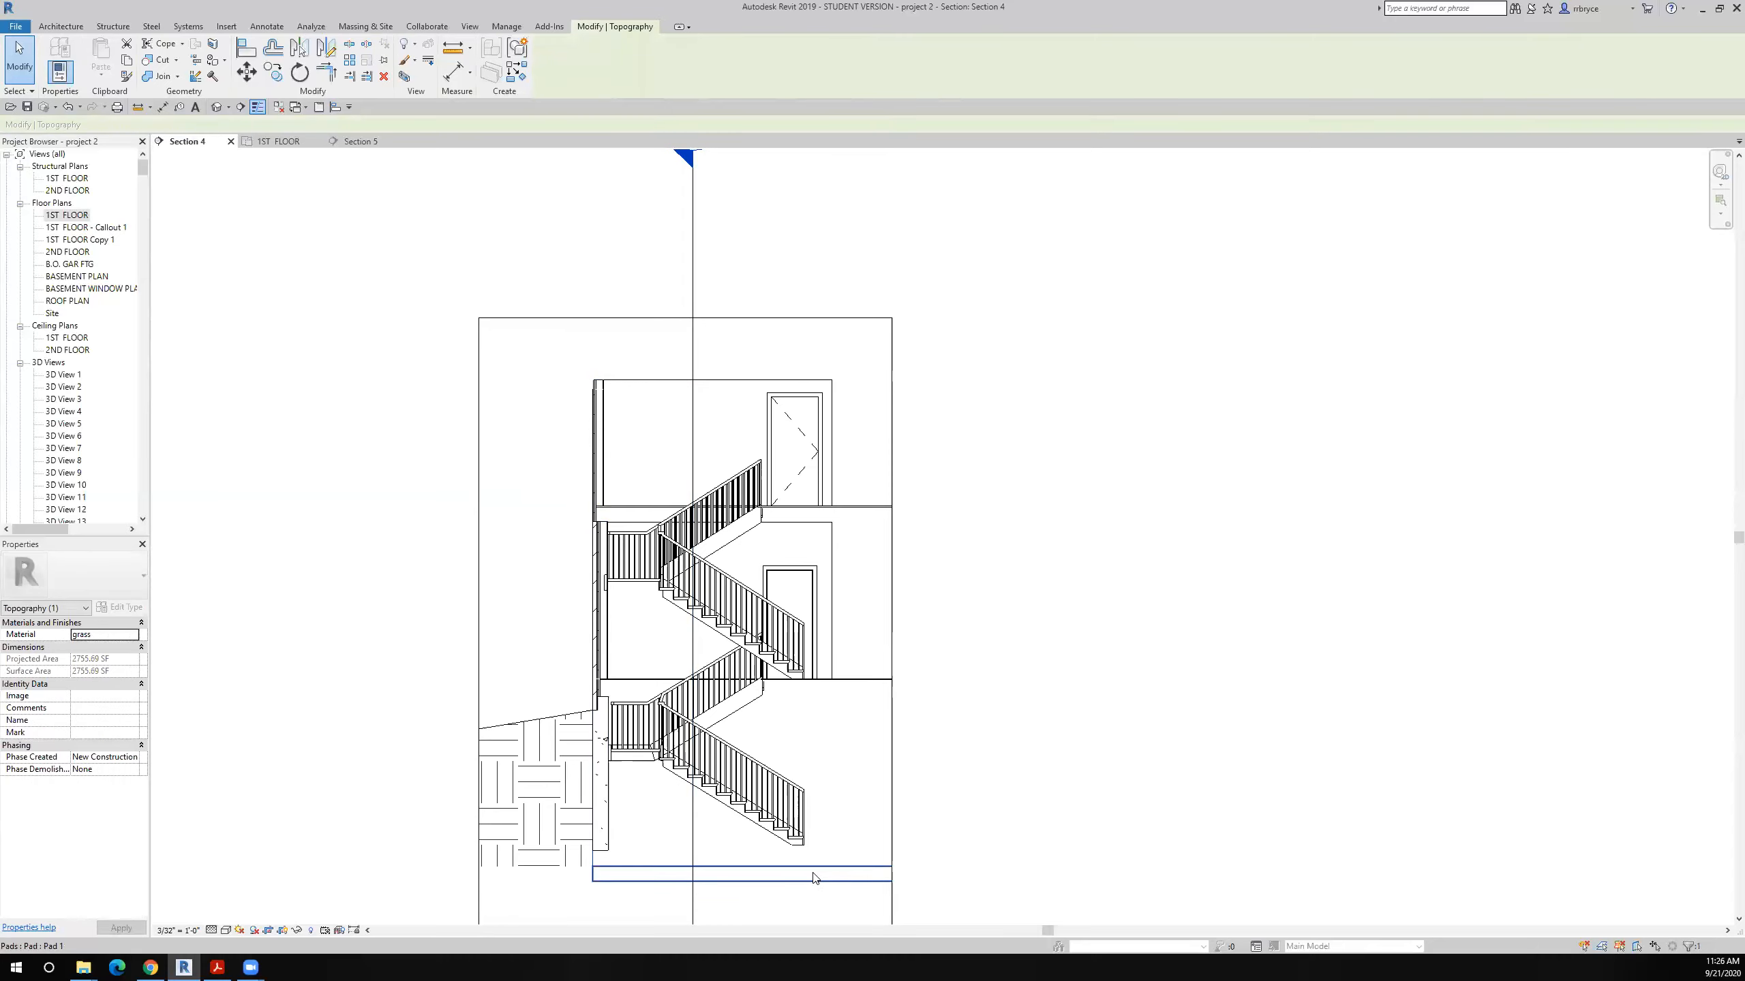
left_click(814, 877)
right_click(813, 873)
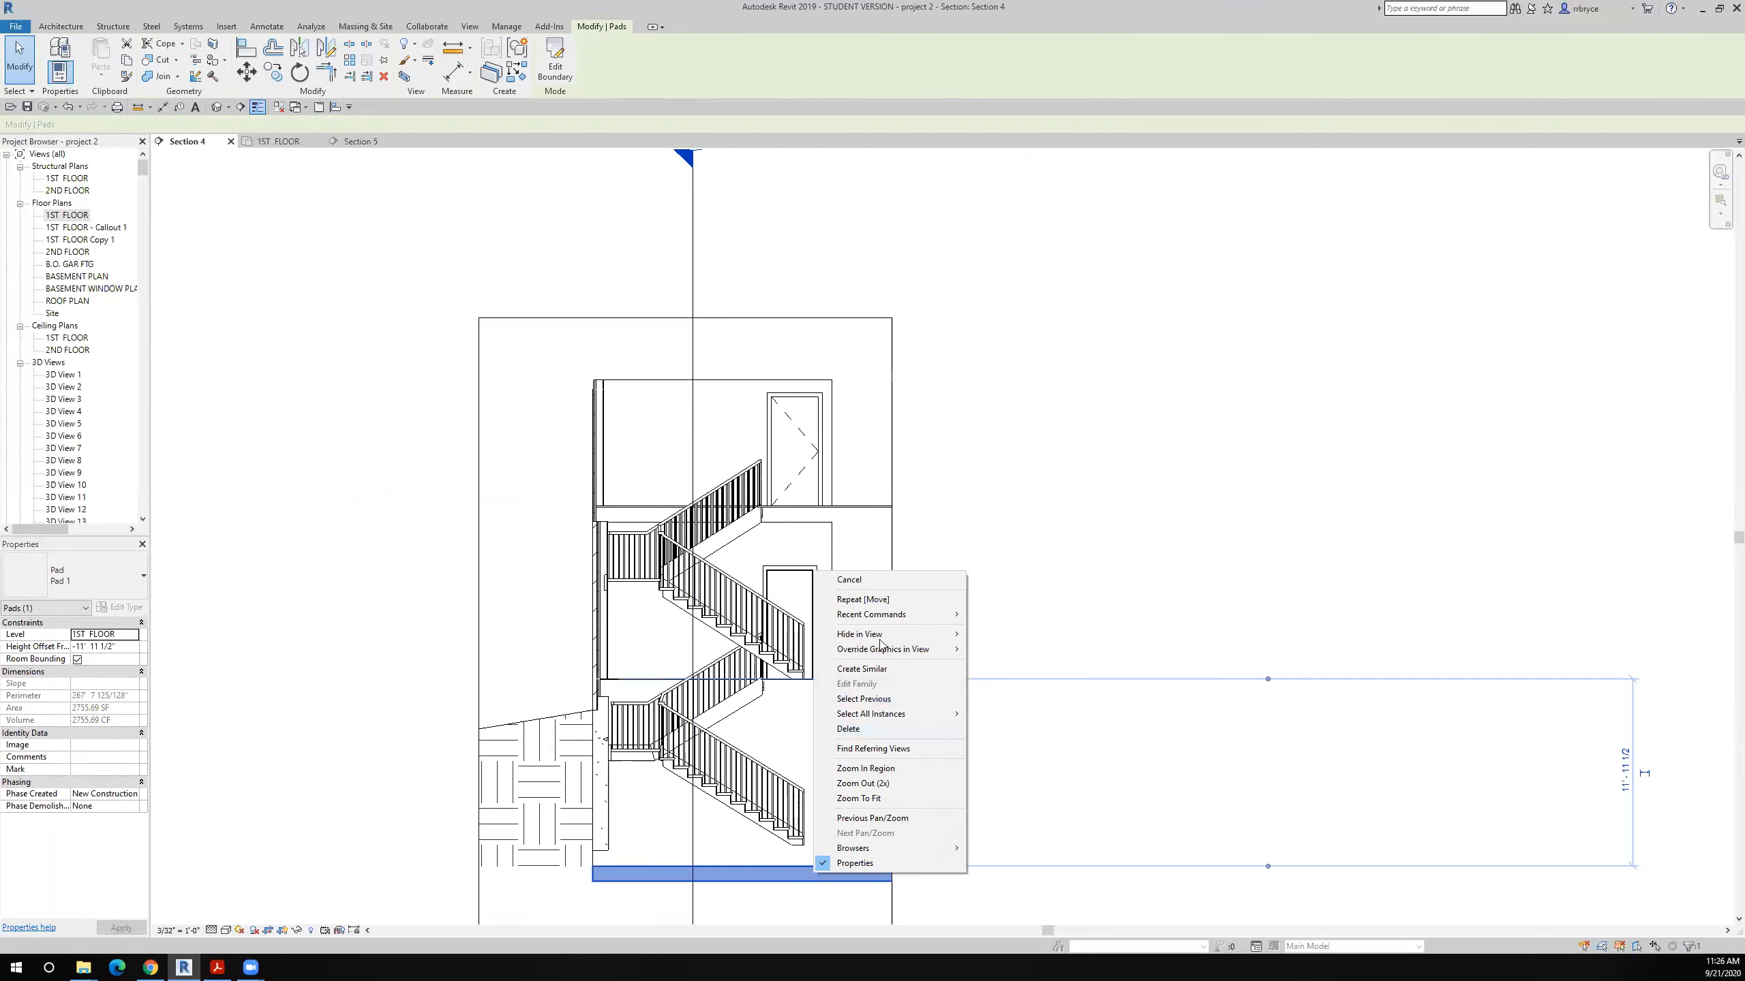
mouse_move(885, 635)
left_click(990, 635)
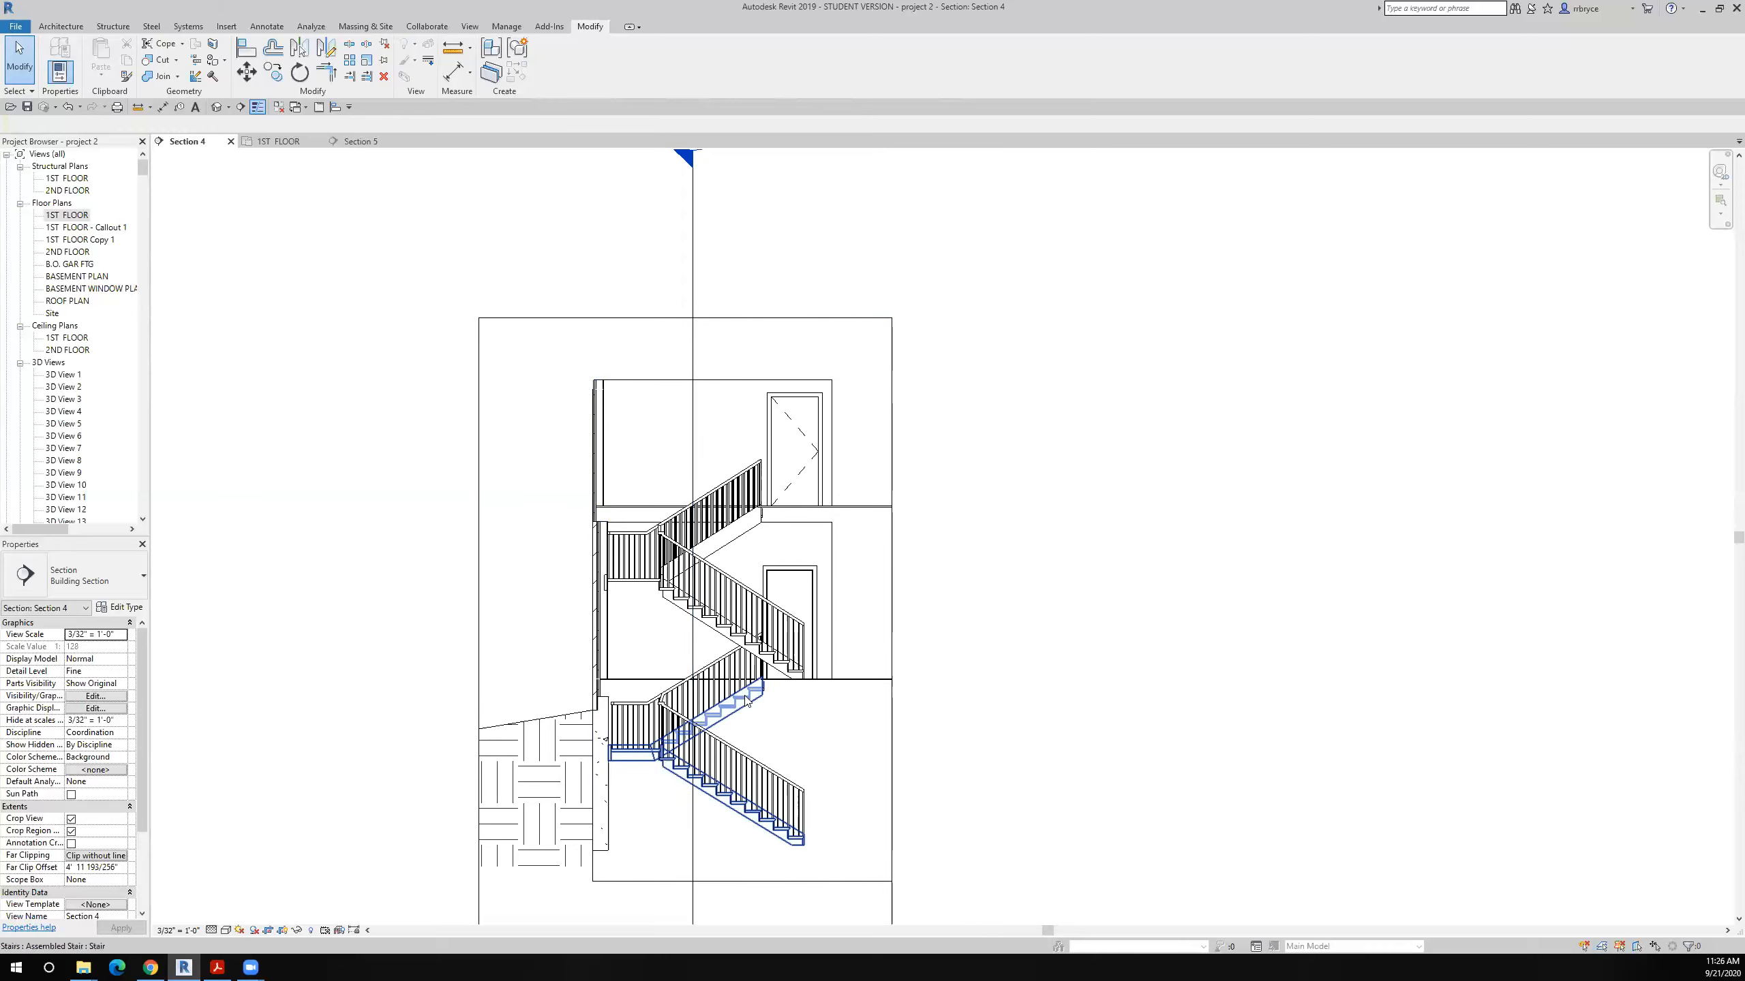
Step: Examine in Section 4 where the upper stair's first run and the basement stair's return run meet the 1ST FLOOR slab
scroll(758, 682, "up", 1)
scroll(758, 681, "up", 5)
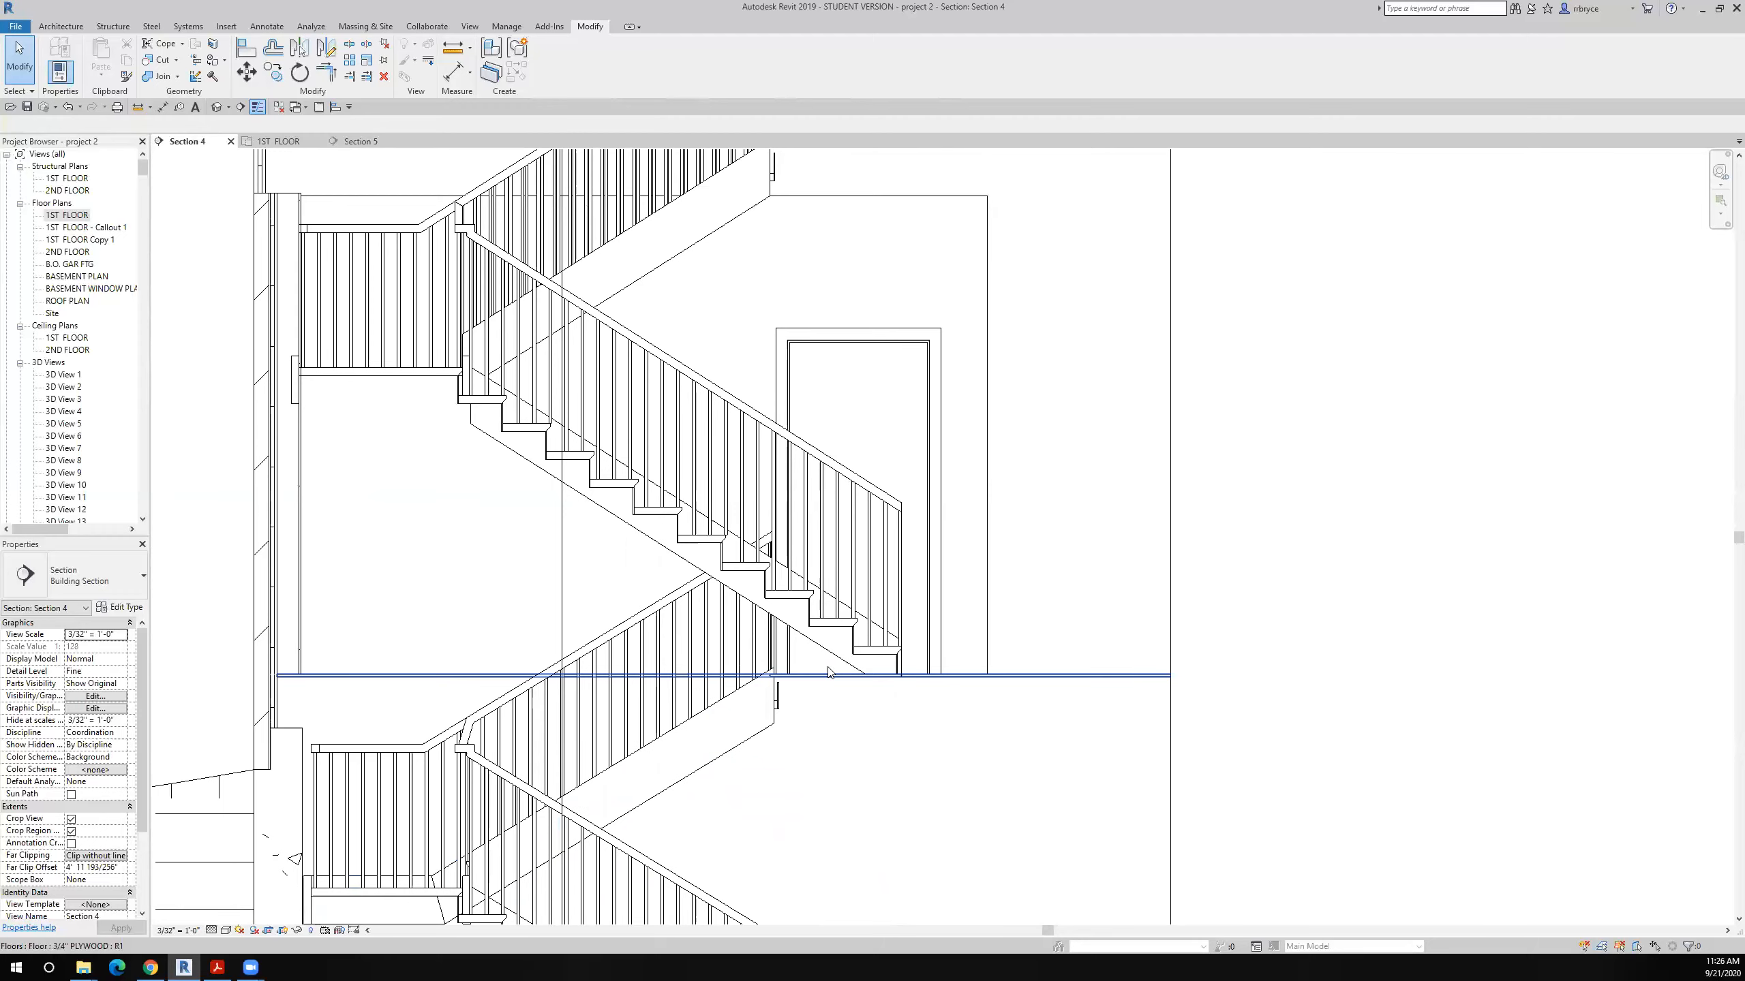
scroll(829, 672, "down", 6)
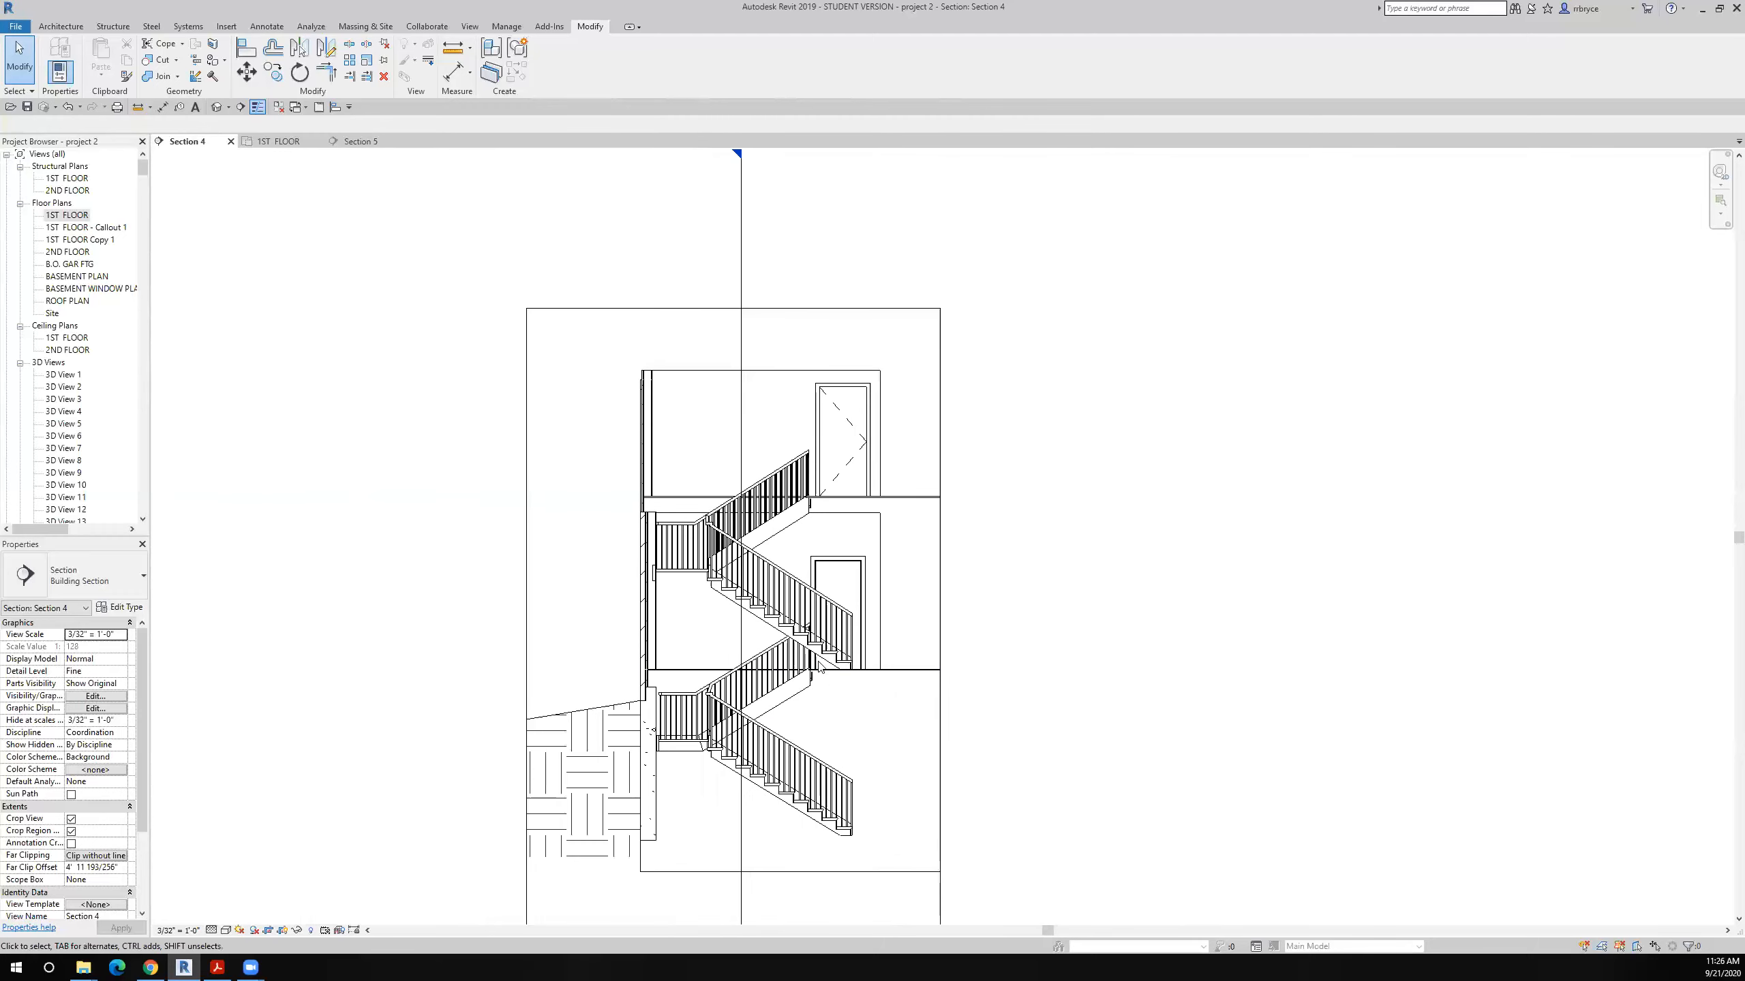